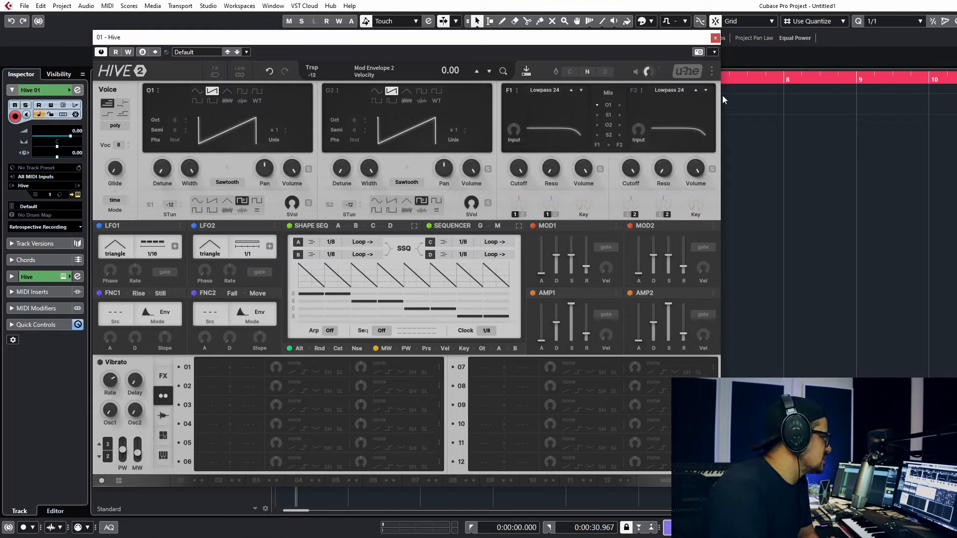
Step: Open the synth's preferences and change the default skin to original
click(712, 70)
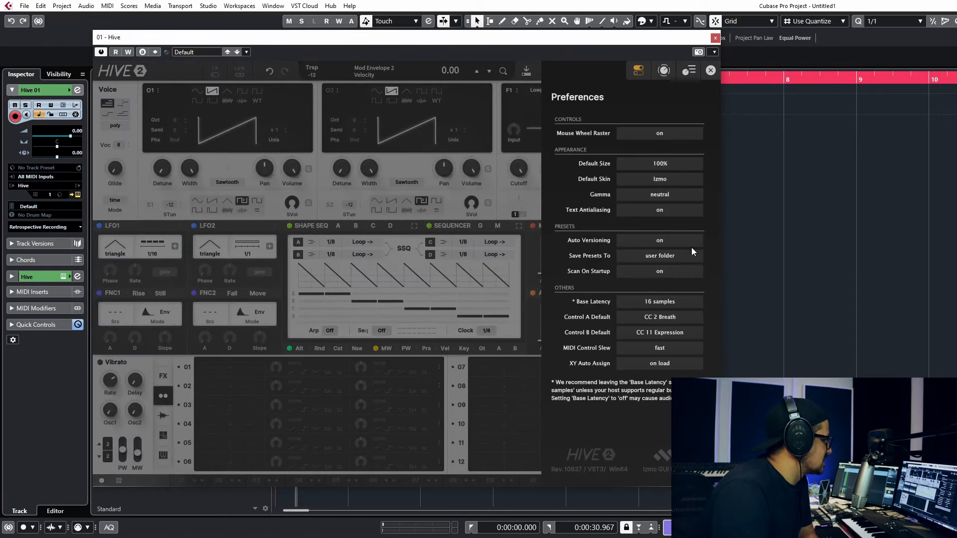
click(657, 180)
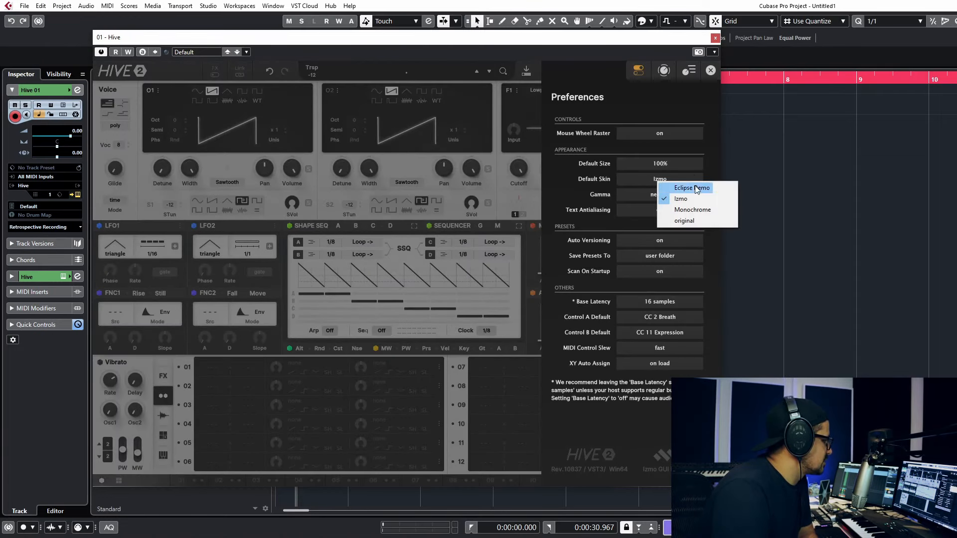
click(691, 222)
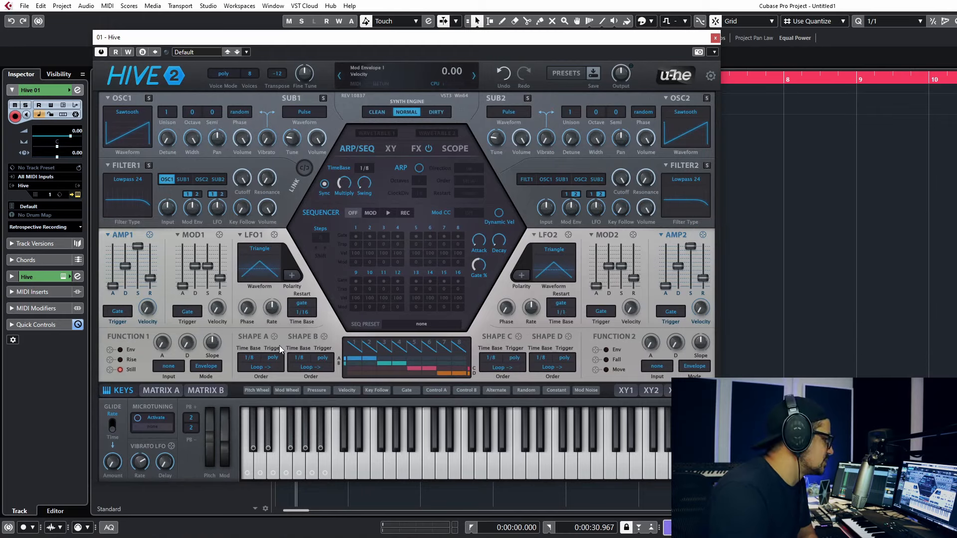
Step: Set the default skin in the synth's preferences back to Izmo
click(710, 76)
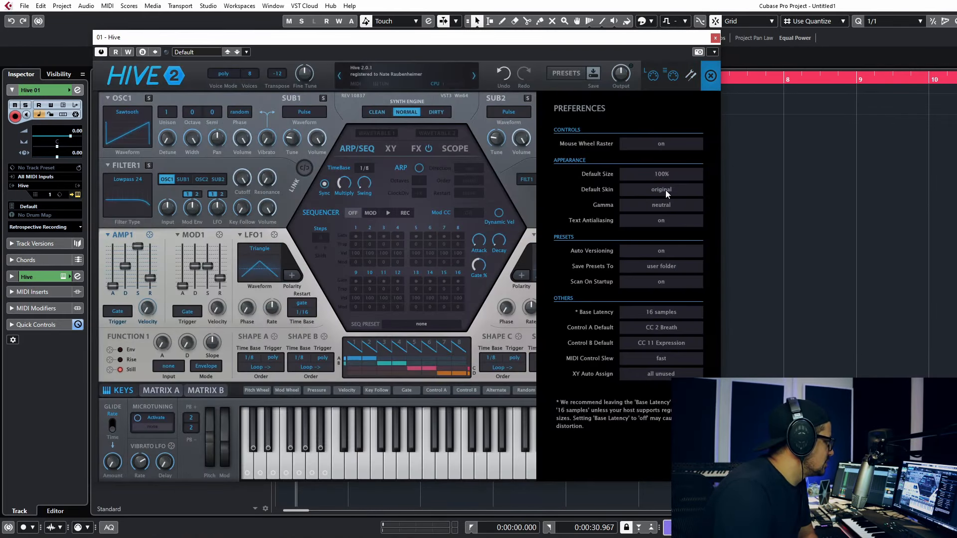
click(663, 190)
click(693, 215)
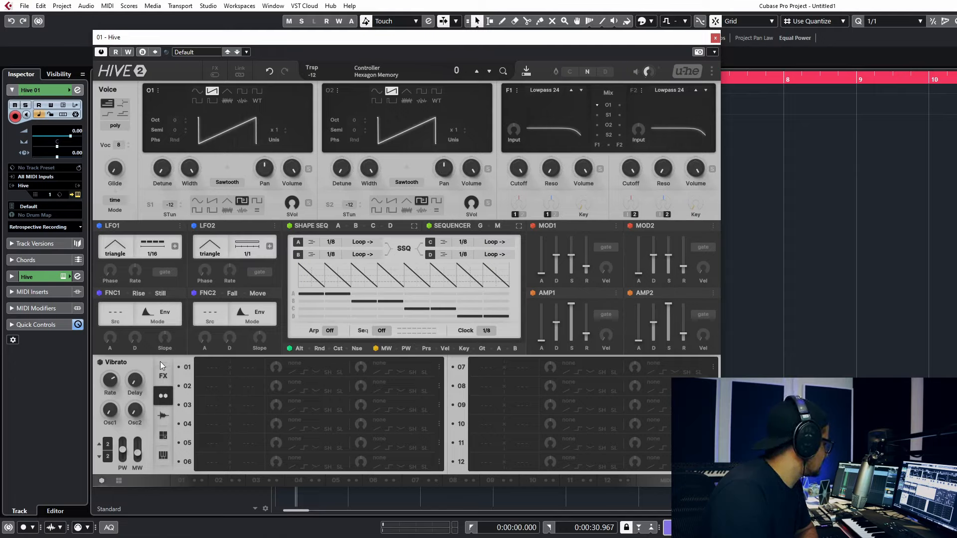
Step: Examine the keyboard, XY pads, scope, modulation matrix and effects pages in the synth's lower section
click(164, 454)
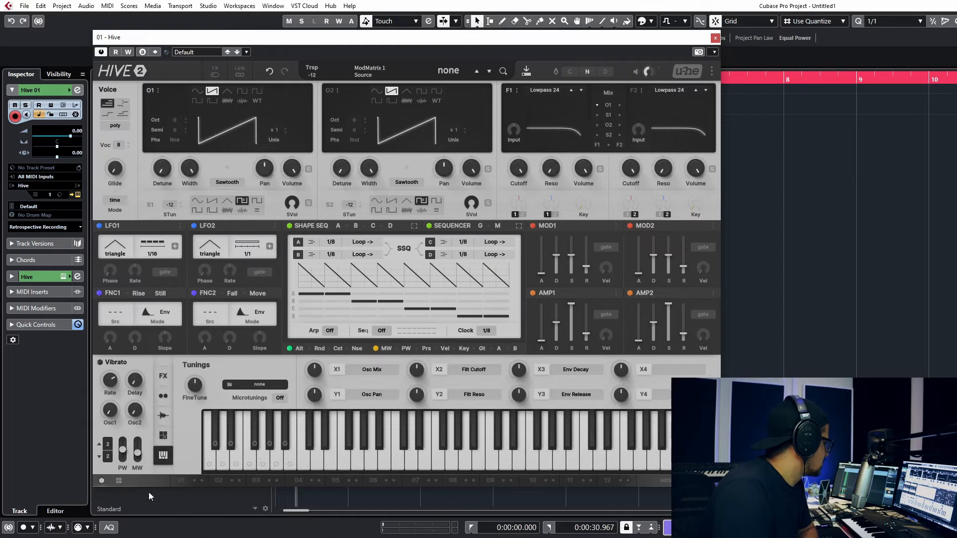
click(164, 436)
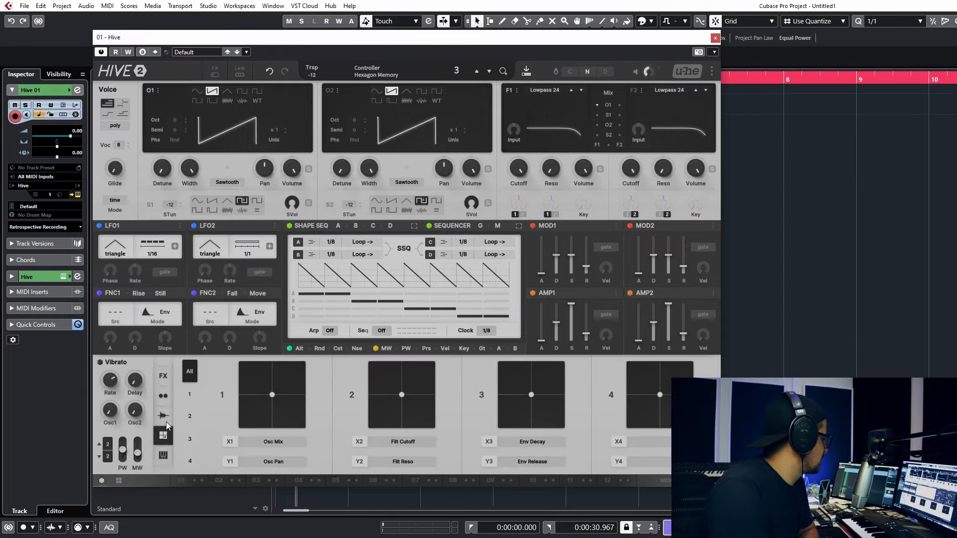
click(166, 422)
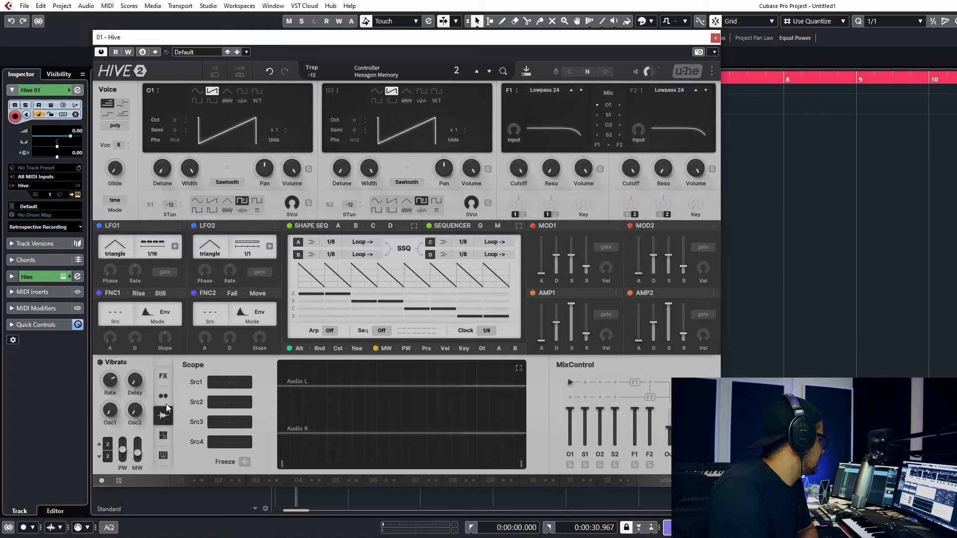
click(164, 398)
click(167, 421)
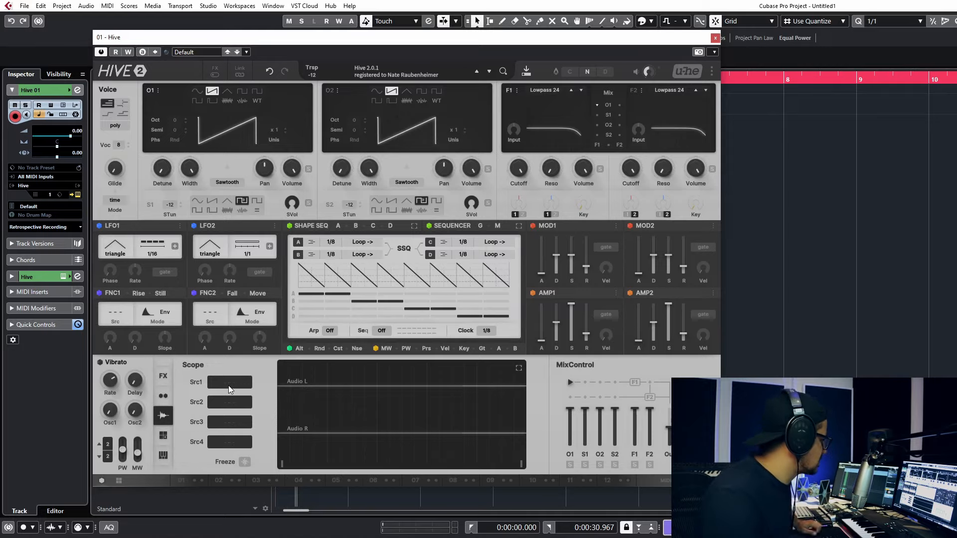
click(163, 396)
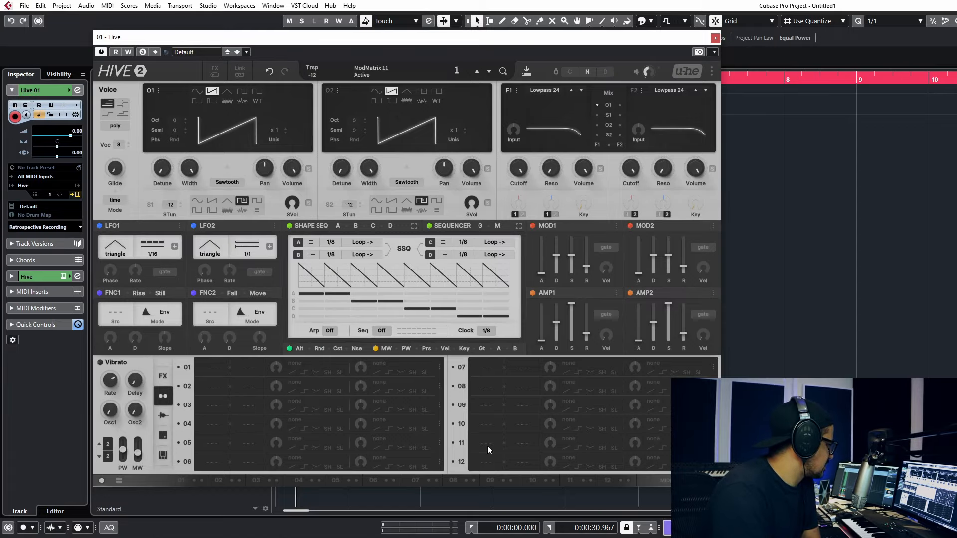
click(163, 379)
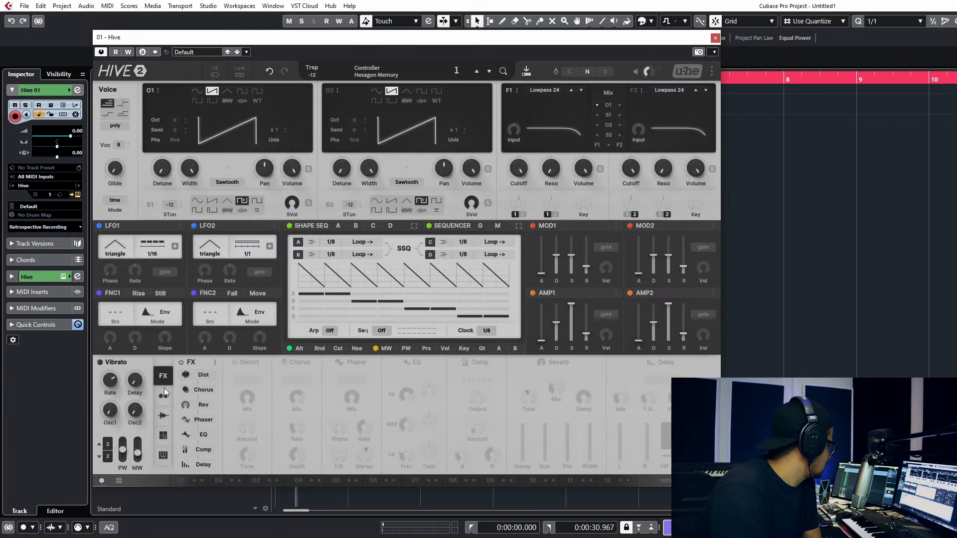
Step: Try moving the reverb within the effects chain and enable all seven effects, from distortion to delay
drag(203, 403, 207, 435)
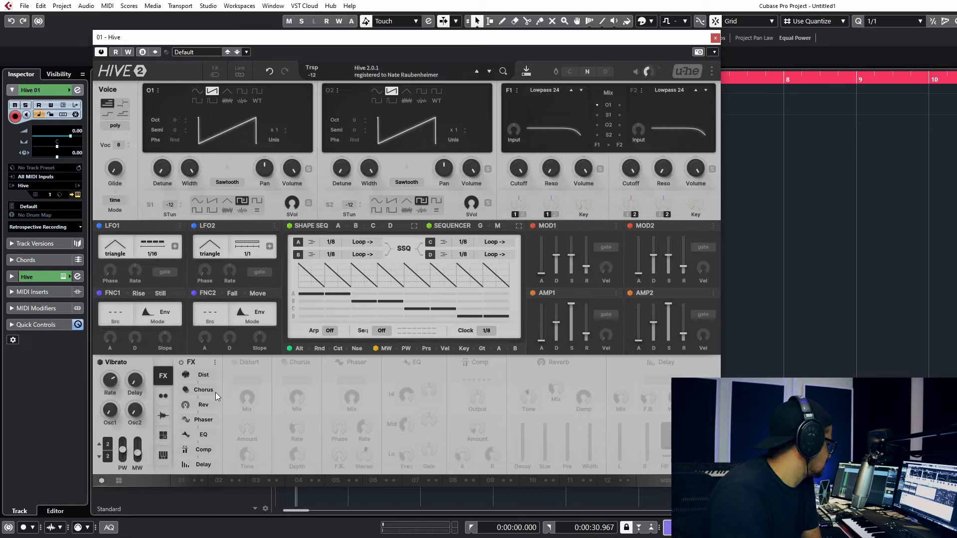
click(207, 404)
click(201, 420)
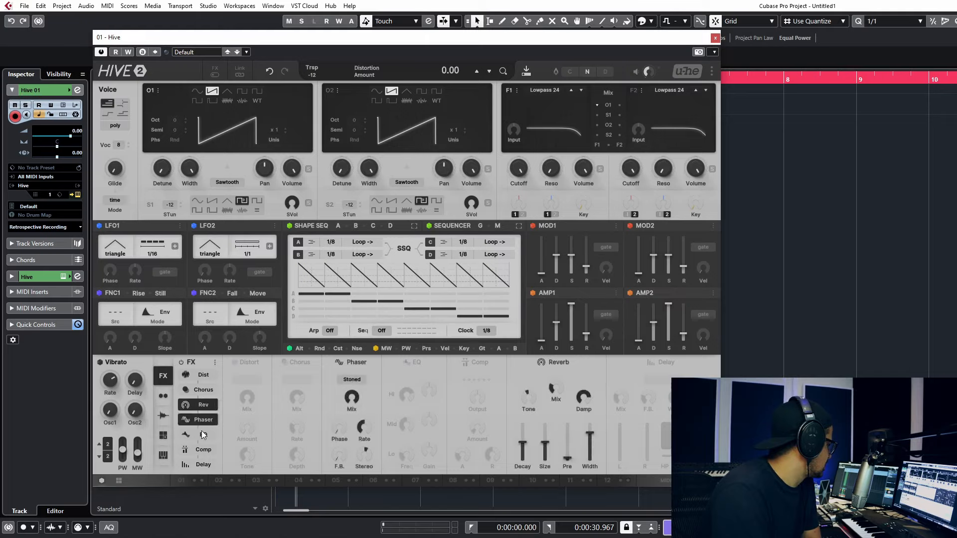
click(202, 435)
click(202, 450)
click(203, 464)
click(203, 390)
click(204, 375)
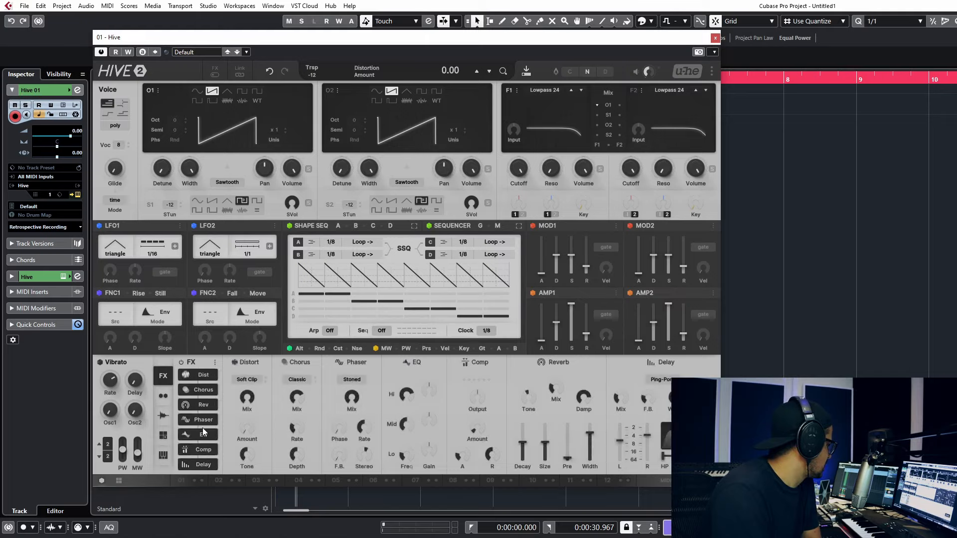
Step: Switch off all seven effects: distortion, chorus, reverb, phaser, EQ, compressor and delay
click(204, 374)
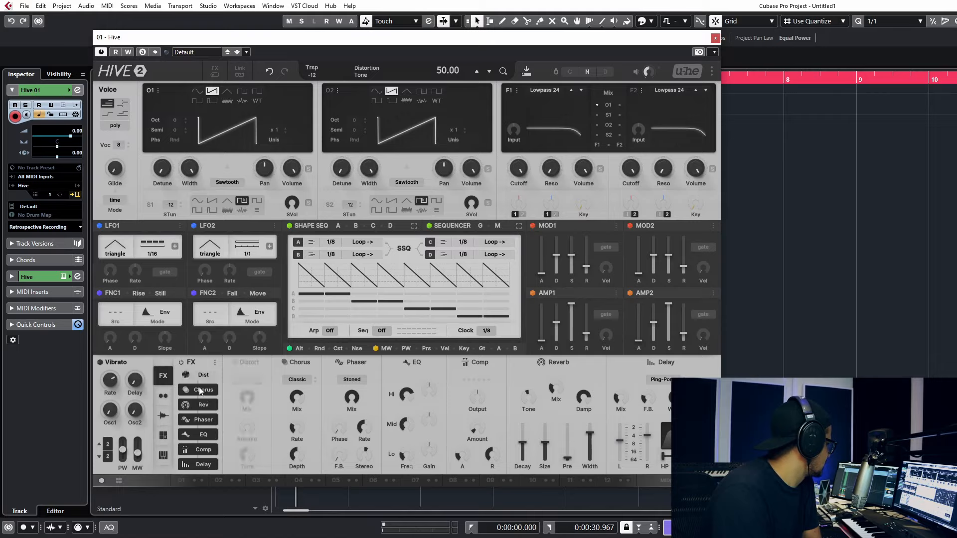
click(203, 389)
click(203, 405)
click(203, 419)
click(203, 435)
click(201, 449)
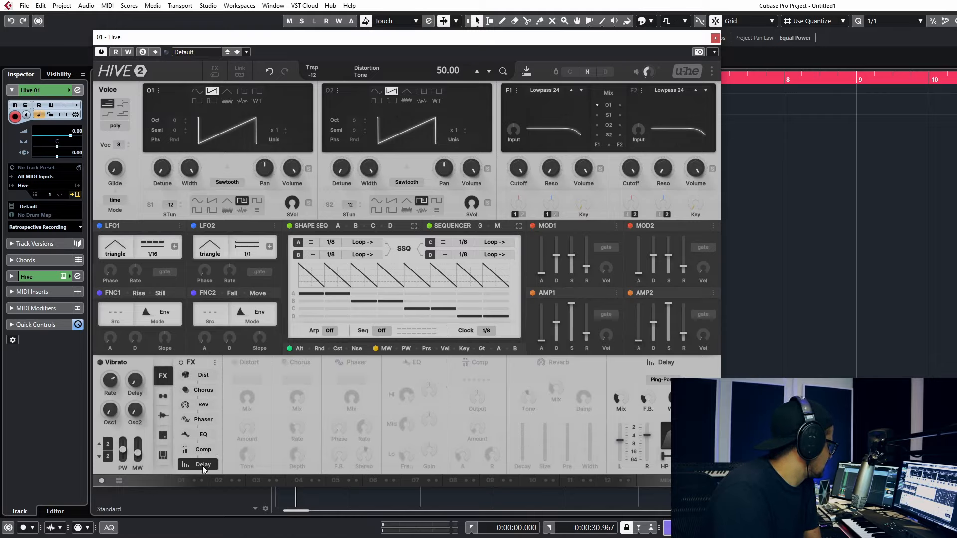
click(202, 465)
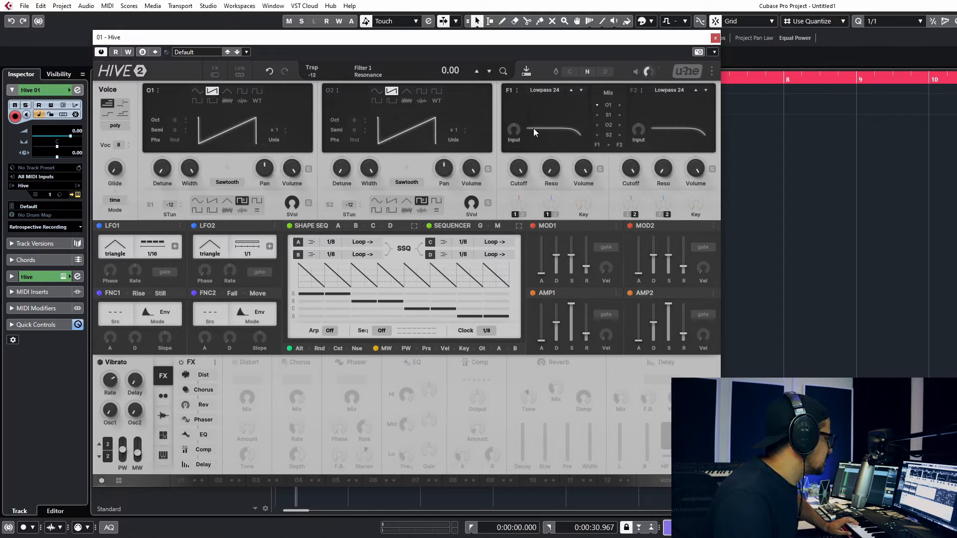
Step: Change filter 1 to the Sideband type, sweep its cutoff and centre its XY pad to raise the ratio
click(556, 91)
click(583, 204)
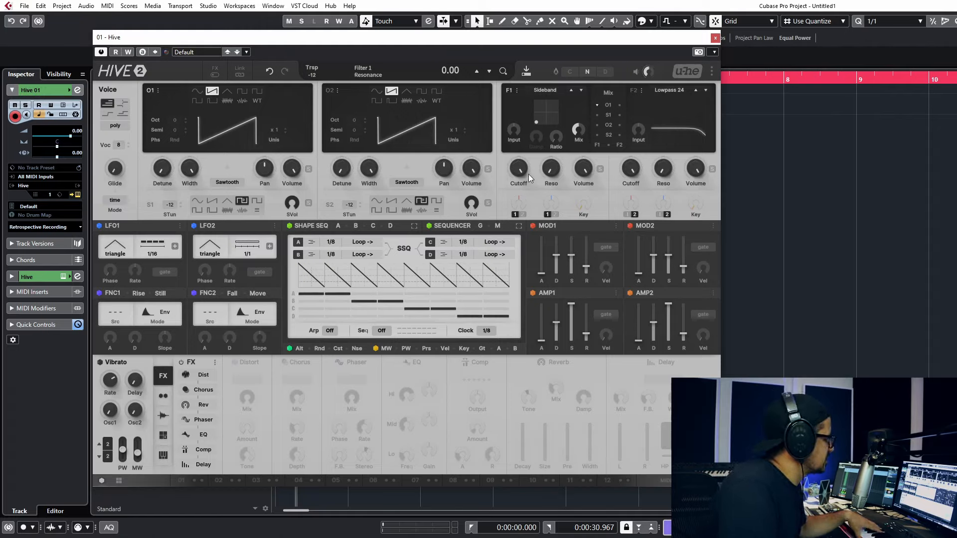
drag(522, 162, 522, 250)
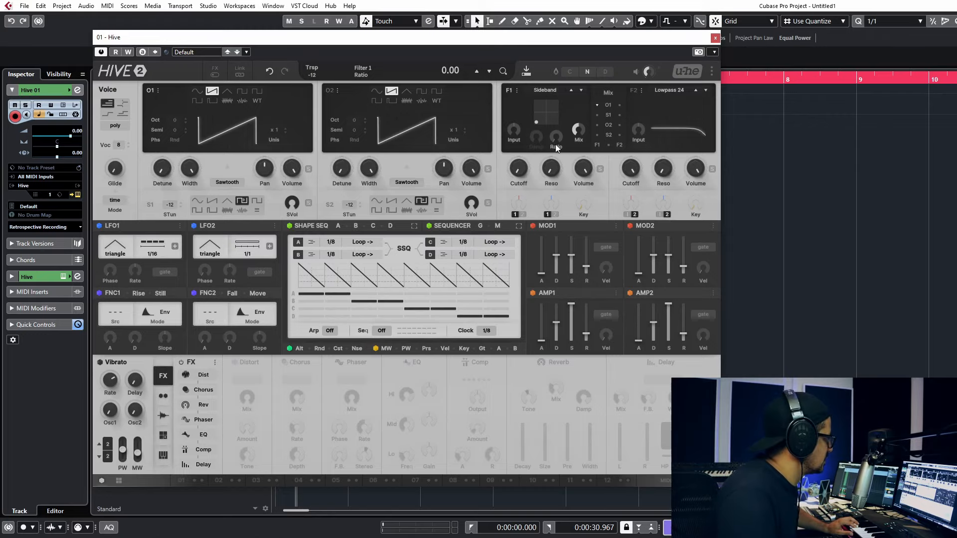
click(547, 113)
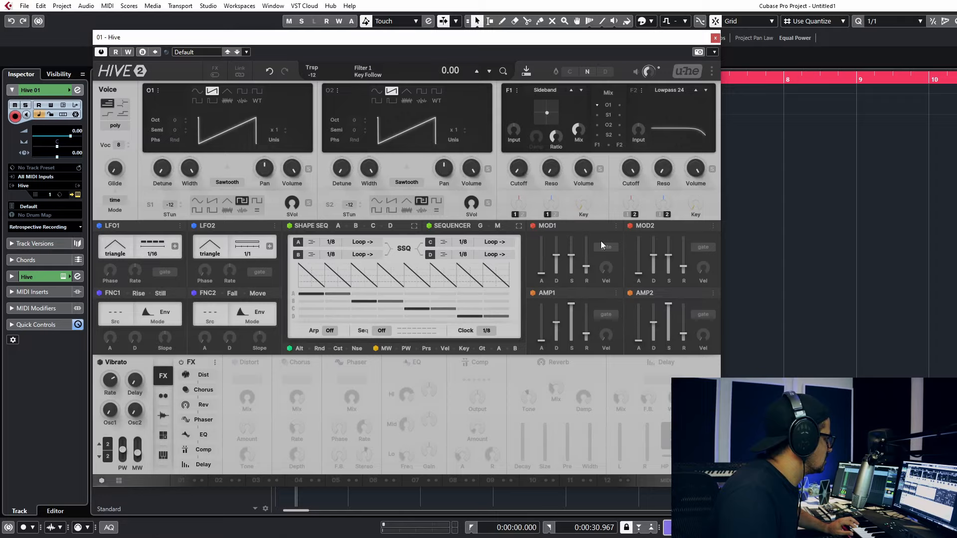
drag(559, 141, 564, 89)
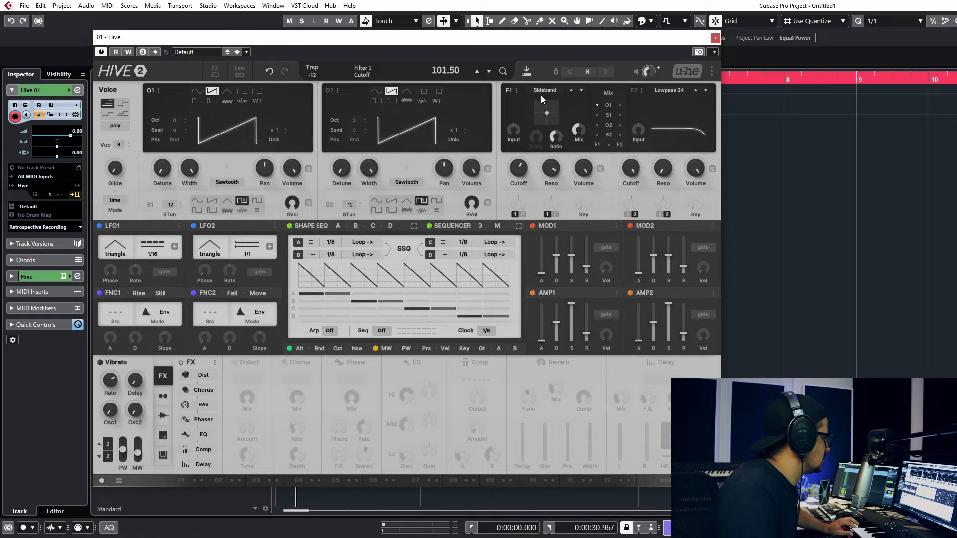
Step: Raise the Sideband filter's ratio to about 92.5 and lower its mix to 0
drag(548, 87, 541, 124)
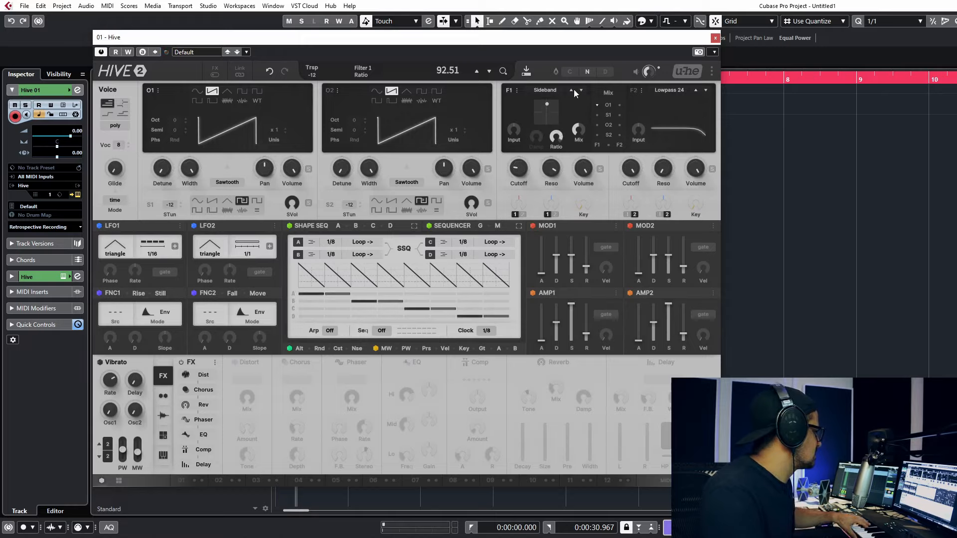
drag(574, 93, 564, 63)
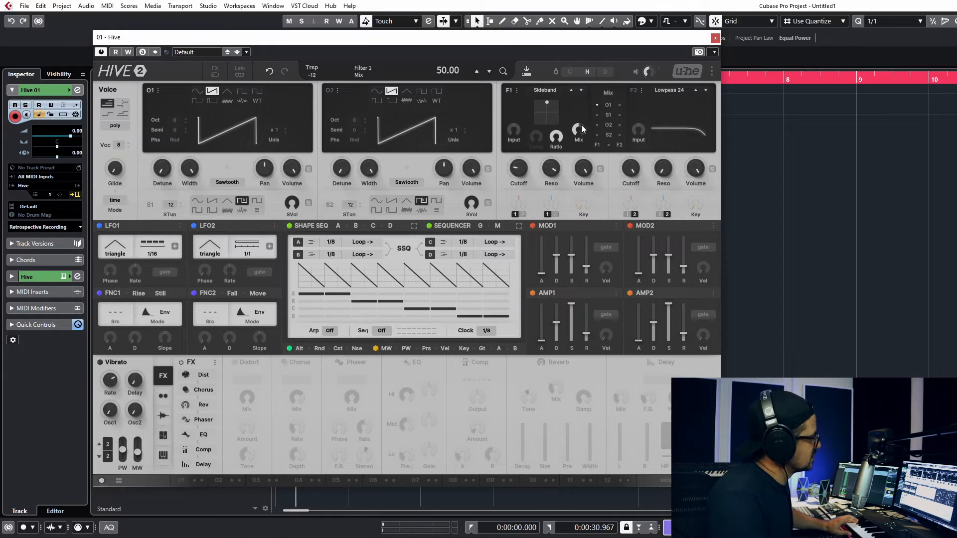
drag(583, 132, 597, 95)
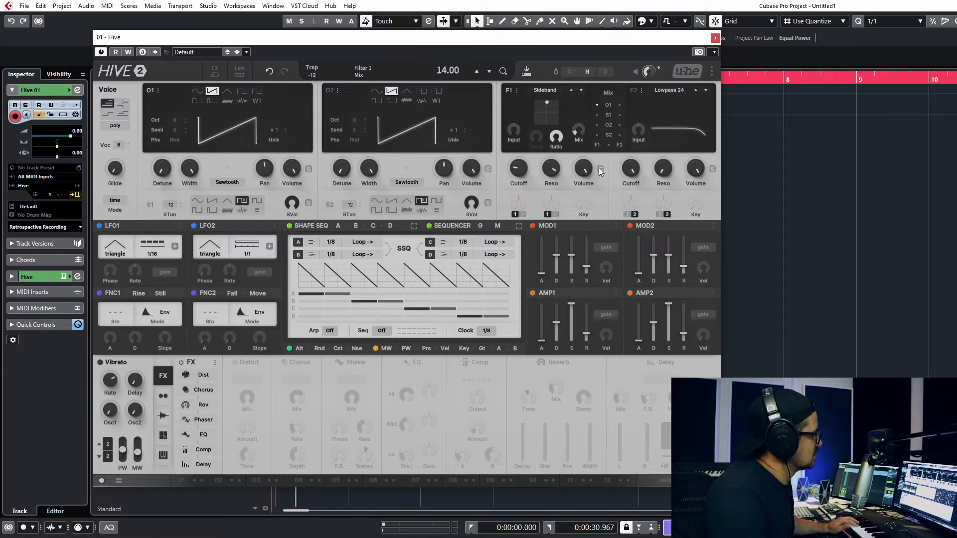
drag(600, 183, 587, 269)
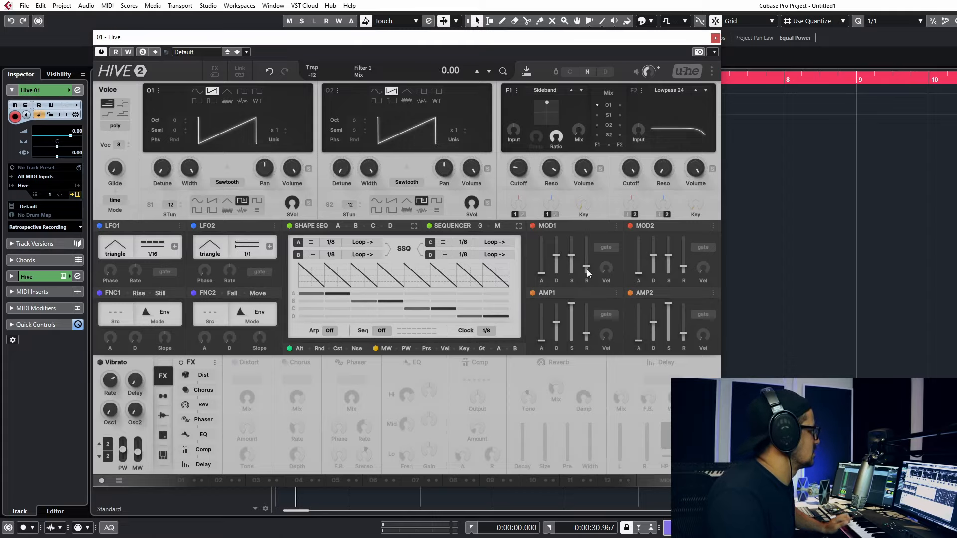
Step: Change filter 1 to the Reverb type, lower its ratio and bring the cutoff down to about 30
click(570, 88)
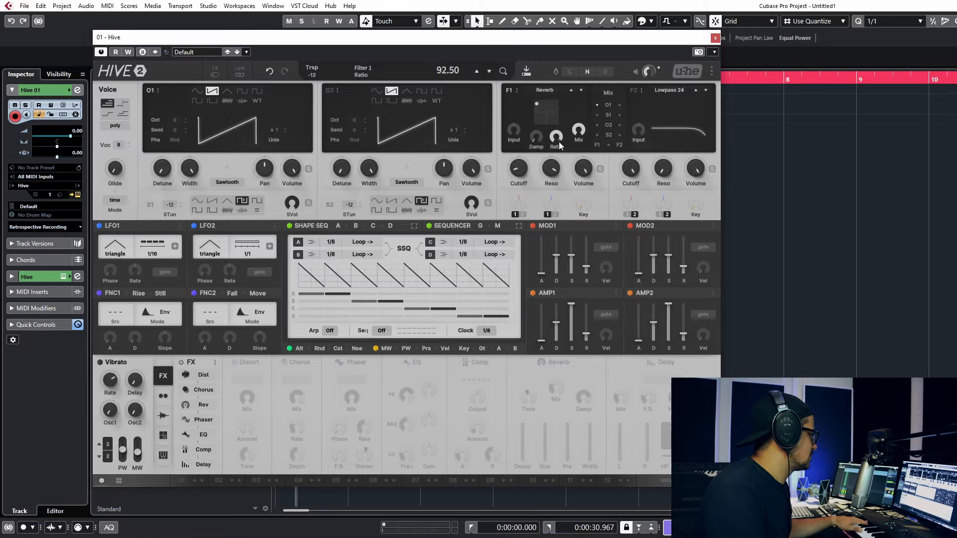
drag(558, 142, 555, 221)
drag(523, 171, 525, 139)
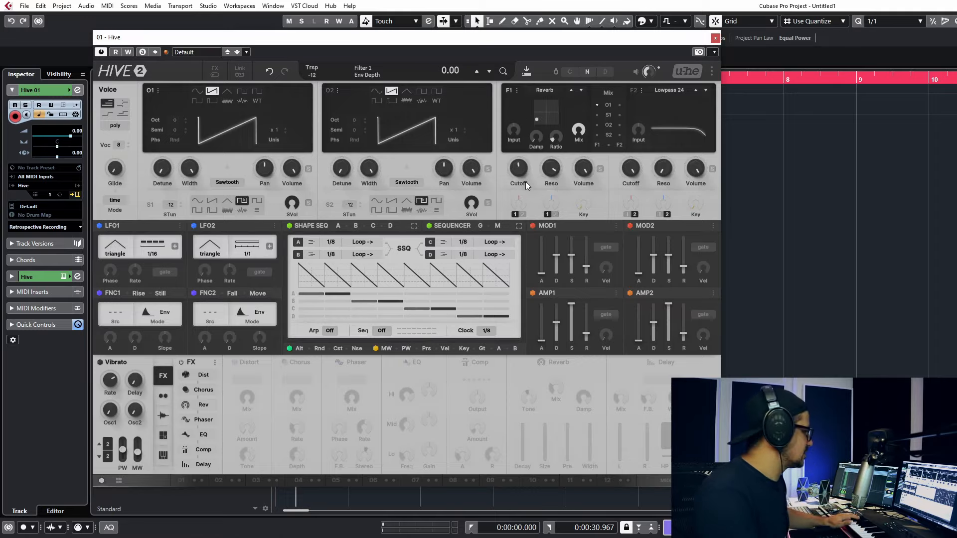
drag(525, 184, 522, 242)
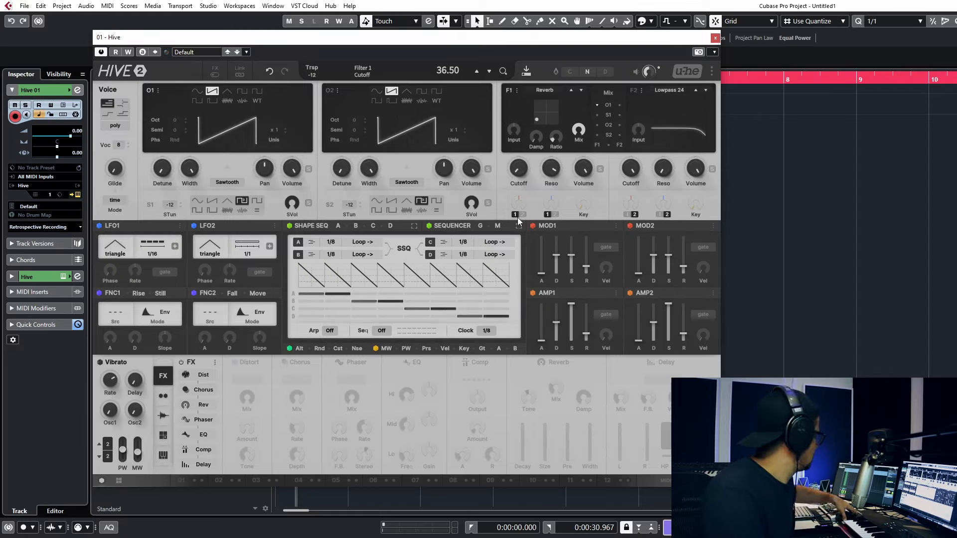
mouse_move(516, 202)
mouse_down()
mouse_move(519, 148)
mouse_move(514, 212)
mouse_up()
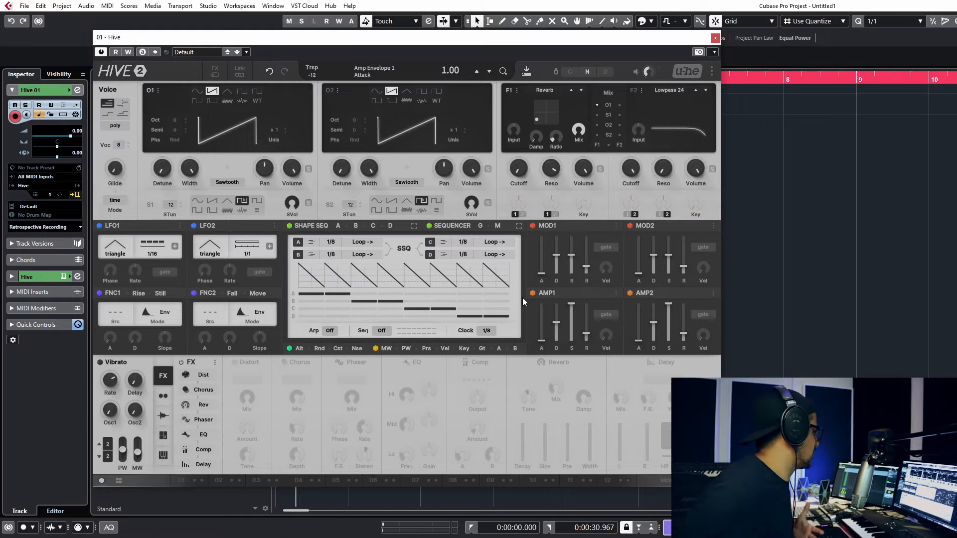
Step: Change filter 1 to the Dissonant type, raise its damp and ratio, and sweep the cutoff up and back down
click(581, 91)
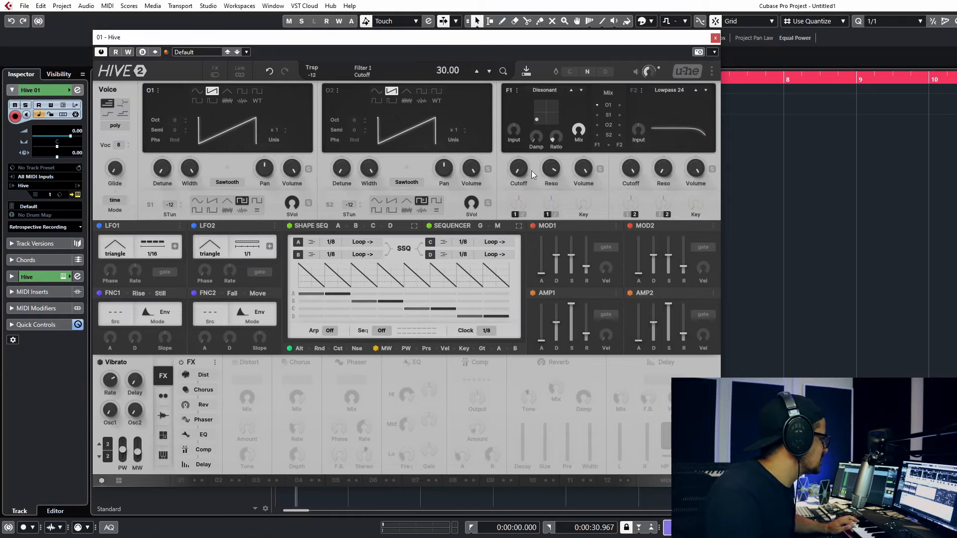
drag(524, 173, 522, 157)
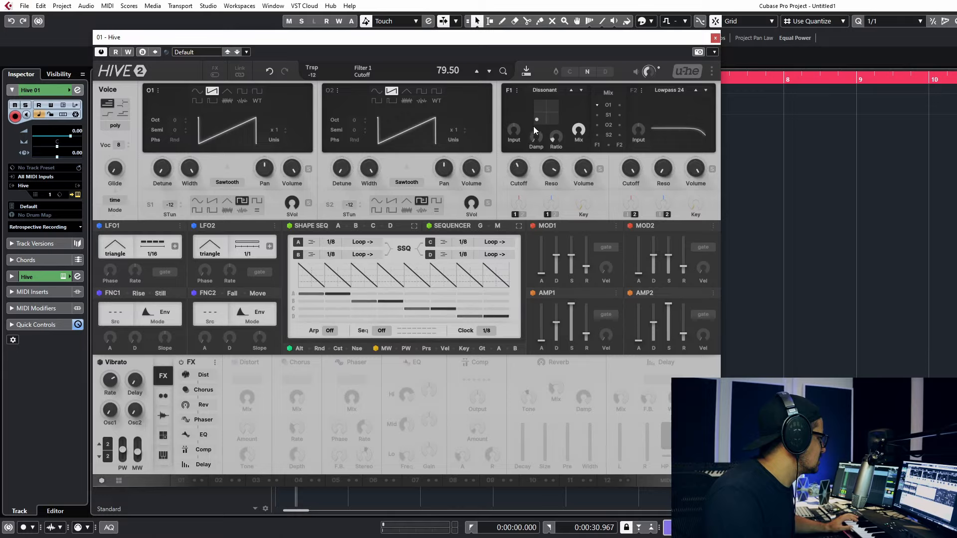
drag(552, 136, 554, 122)
drag(564, 77, 571, 48)
drag(538, 135, 550, 194)
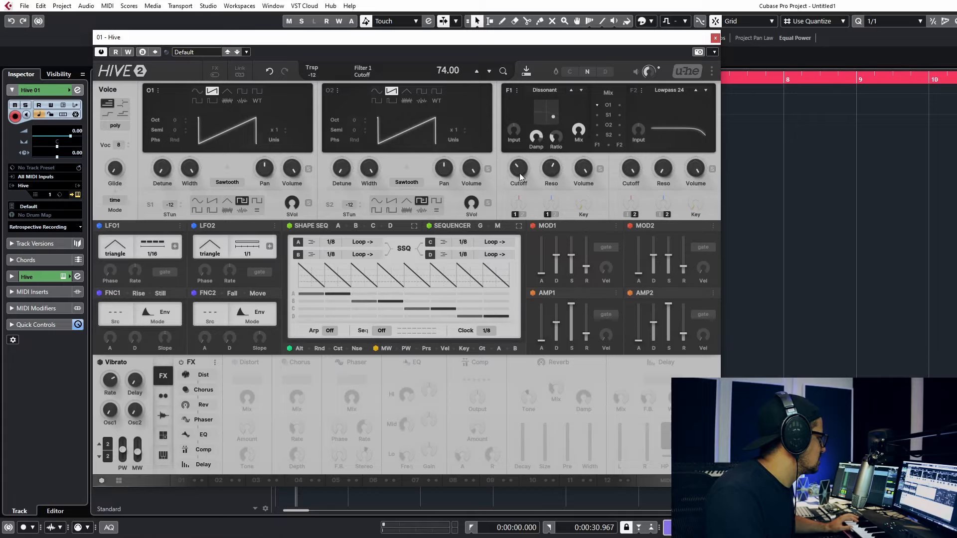
drag(524, 150, 530, 197)
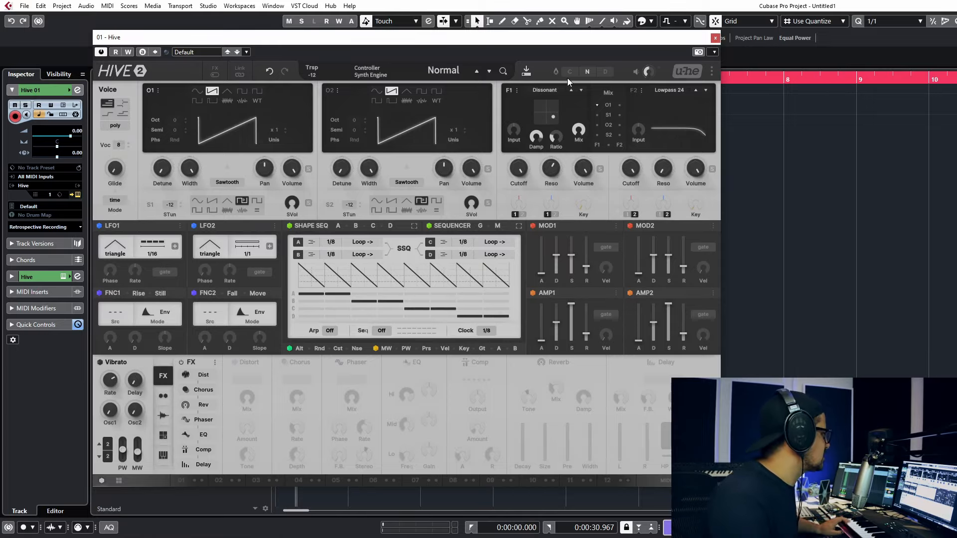
Step: Change filter 1 to the Comb type, reduce its damp, raise its ratio and sweep the cutoff down
click(571, 90)
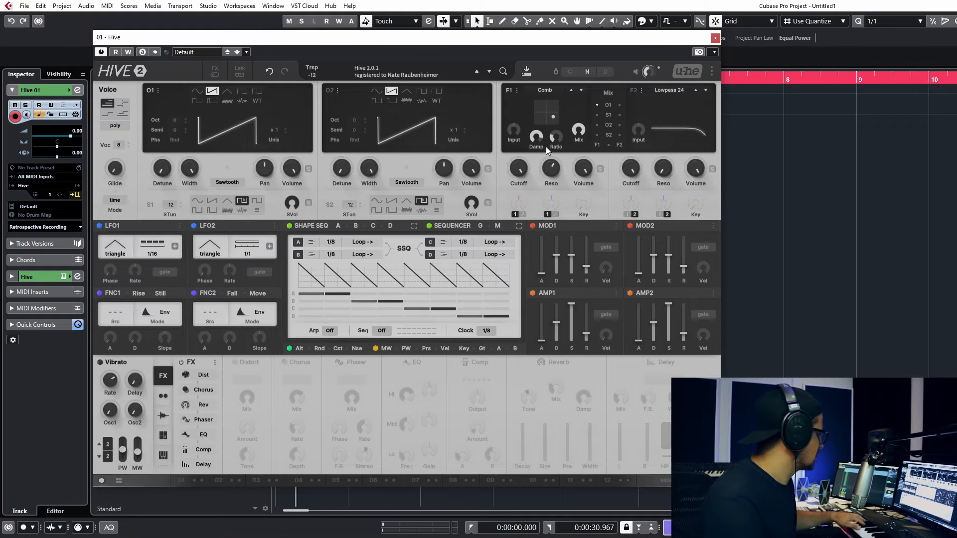
drag(540, 136, 570, 86)
drag(521, 164, 522, 239)
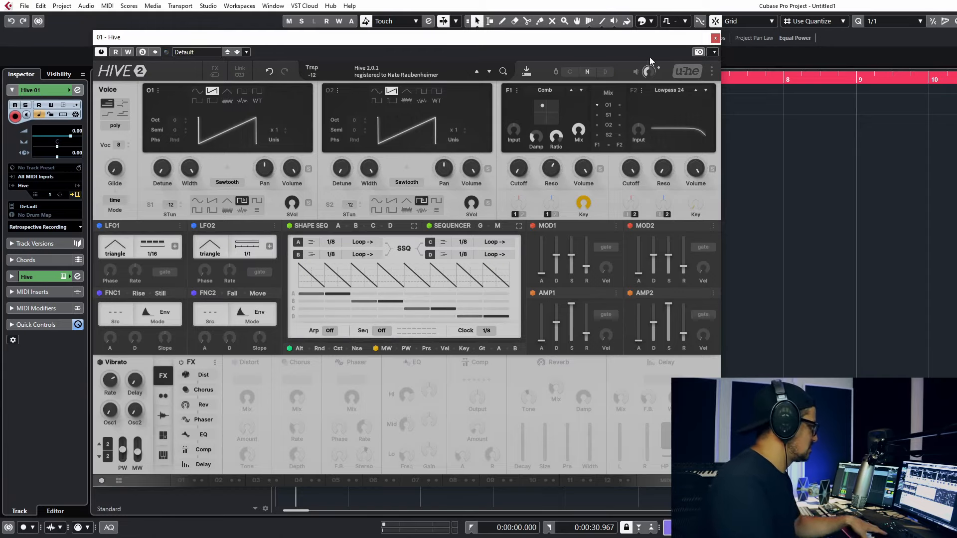
Step: Raise the Comb filter's resonance and sweep its cutoff up to about the middle of its range
drag(525, 172, 530, 164)
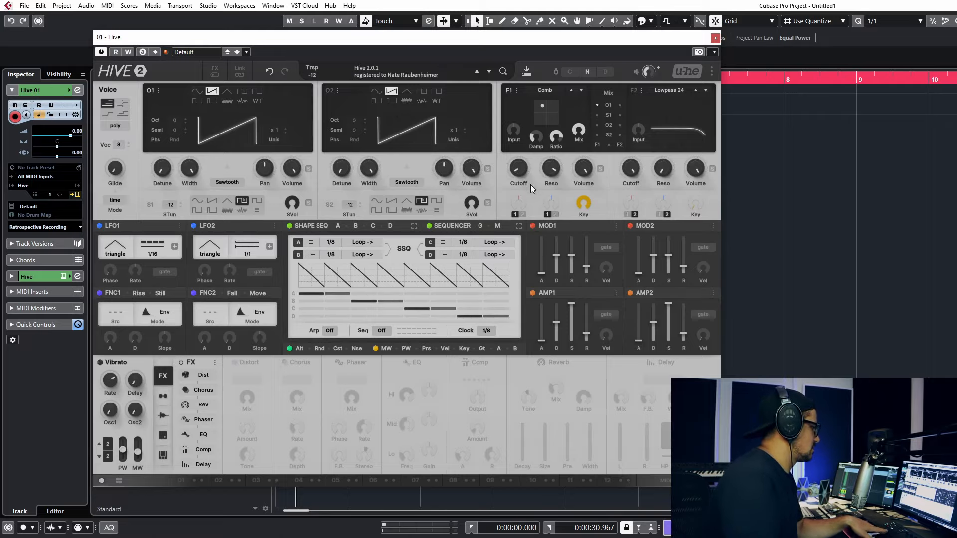
drag(520, 170, 539, 119)
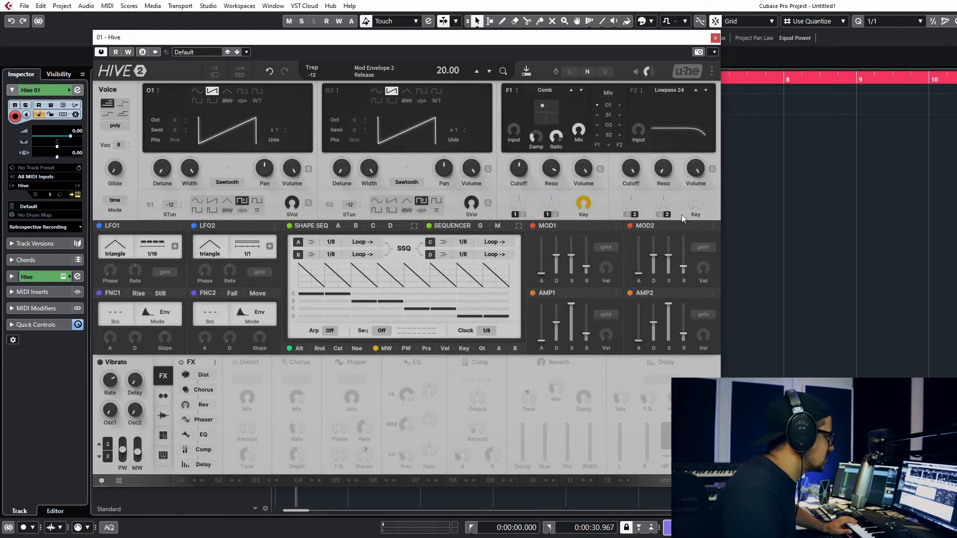
Step: Solo filter 2, lower its cutoff and switch the solo off again
click(620, 145)
click(634, 212)
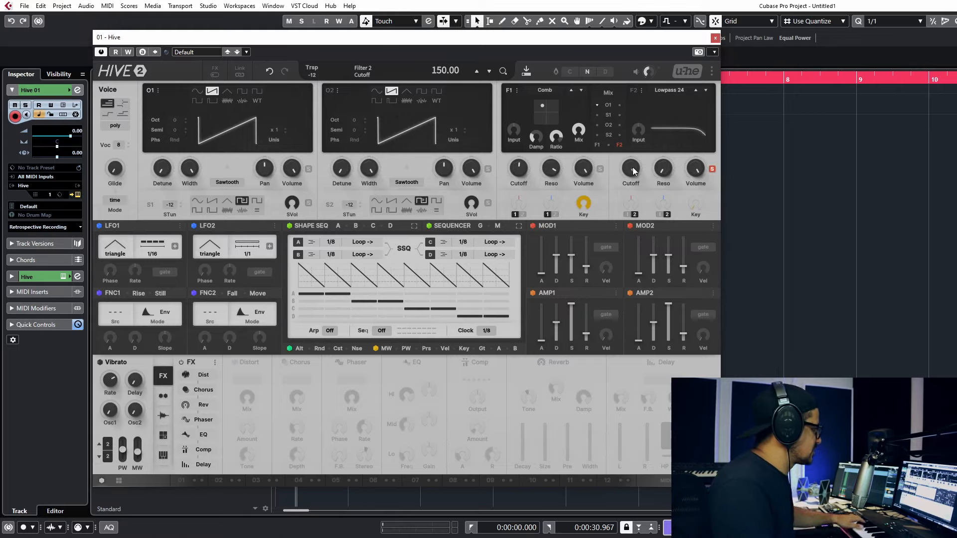
drag(633, 171, 635, 190)
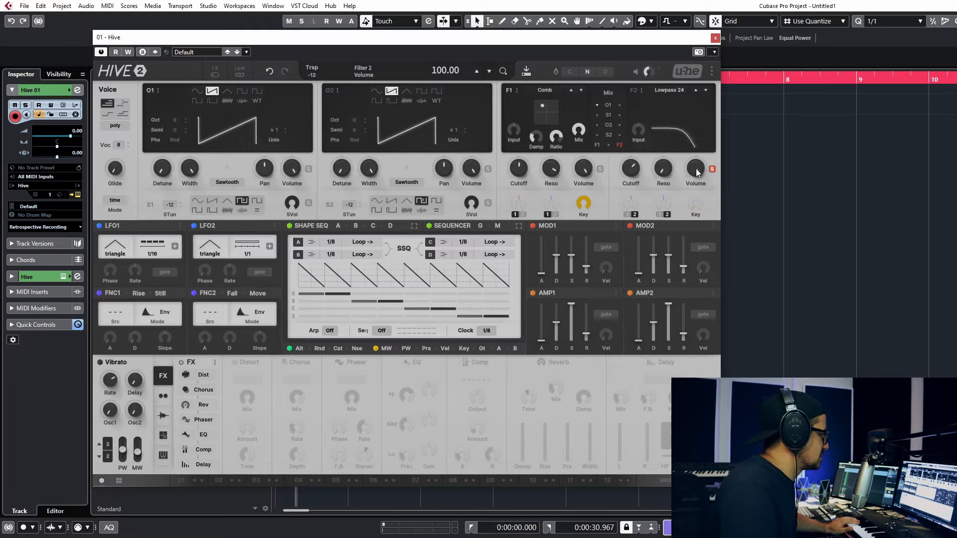
click(712, 169)
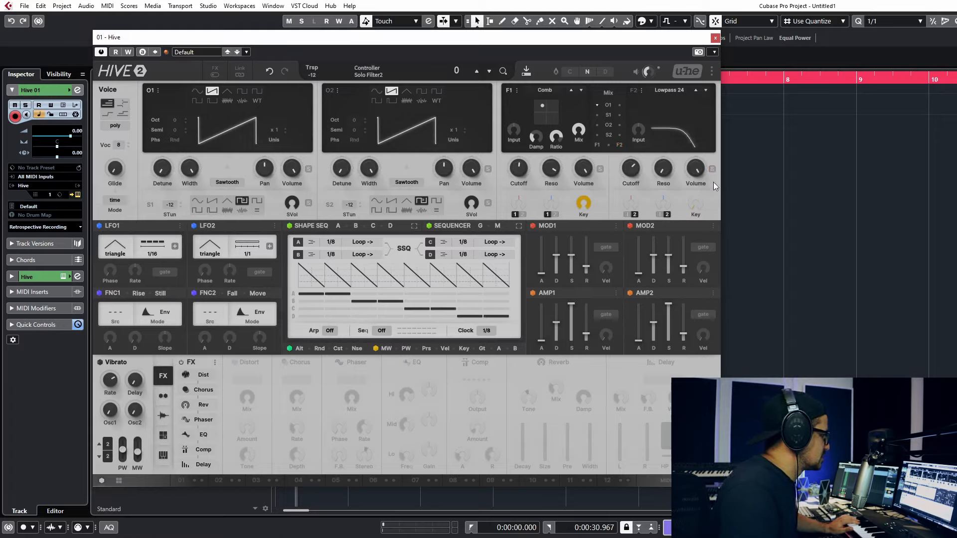
Step: Route filter 1 into filter 2 and sweep filter 2's cutoff down to 53 and back up
click(619, 145)
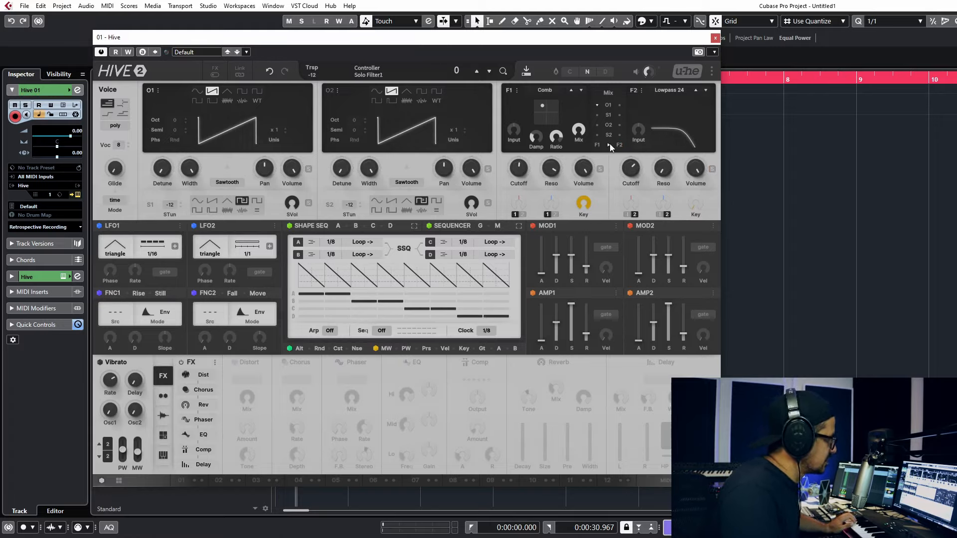
drag(631, 168, 632, 234)
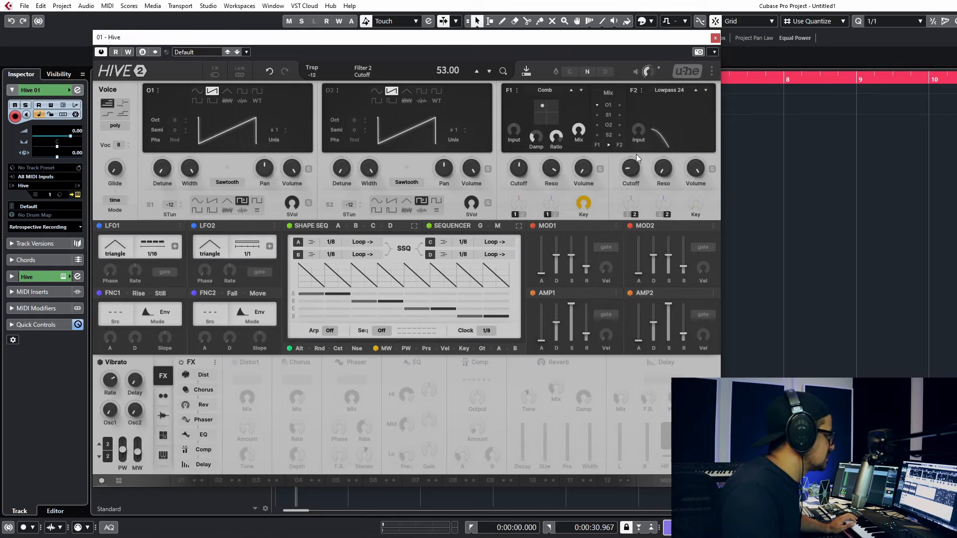
drag(638, 130, 709, 4)
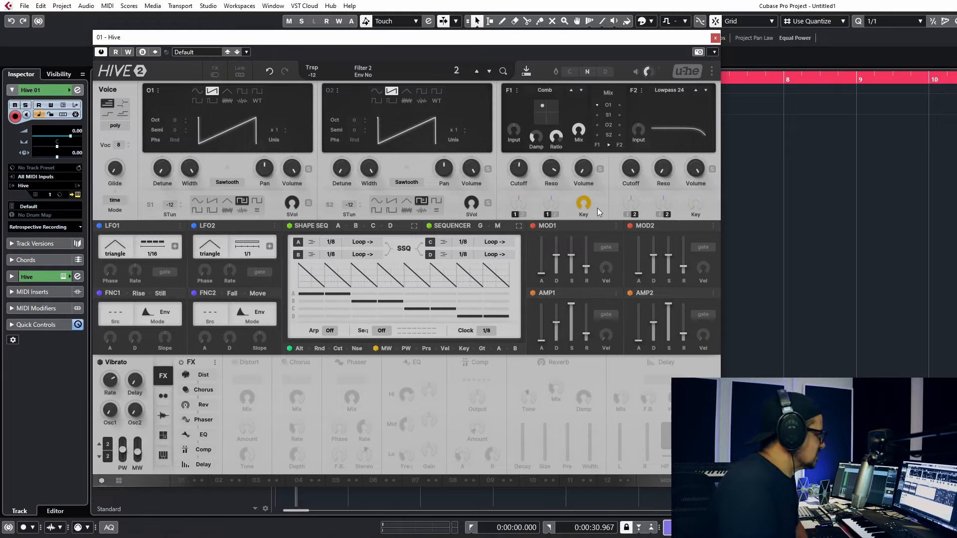
Step: Dismiss the skin and size options and initialise the patch to its default sound
right_click(391, 70)
right_click(382, 82)
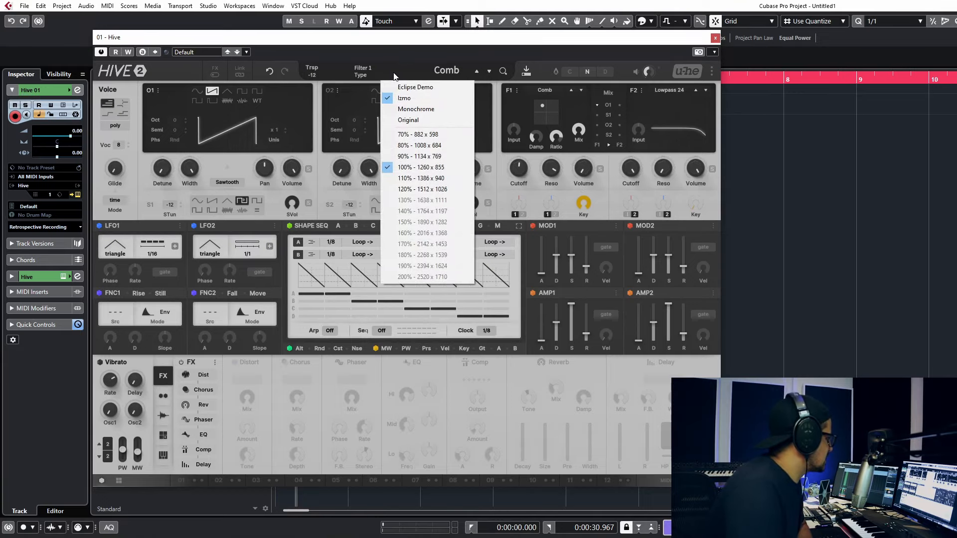
right_click(393, 73)
click(423, 78)
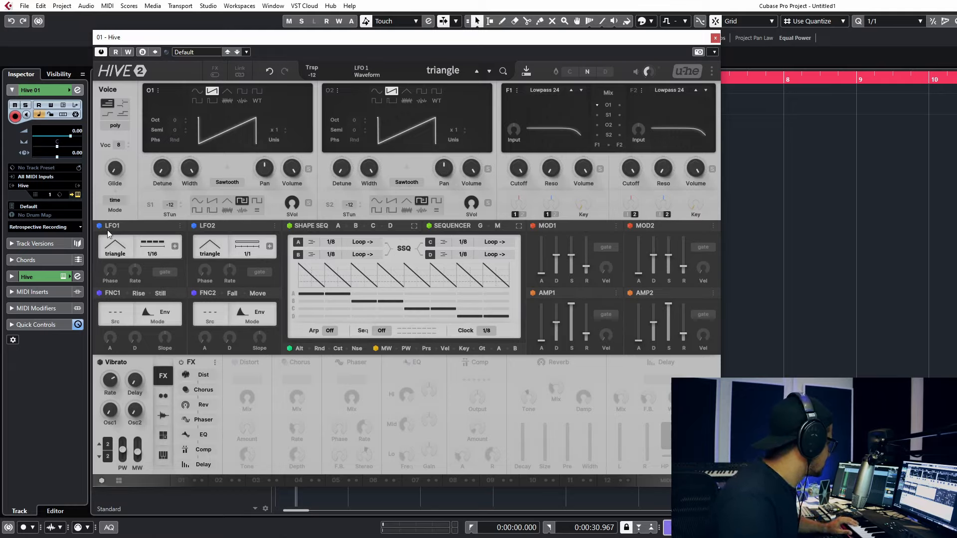
Step: Shift the plug-in window slightly and look through the lower-section pages, including the XY pads, ending on the modulation matrix
drag(113, 228, 141, 196)
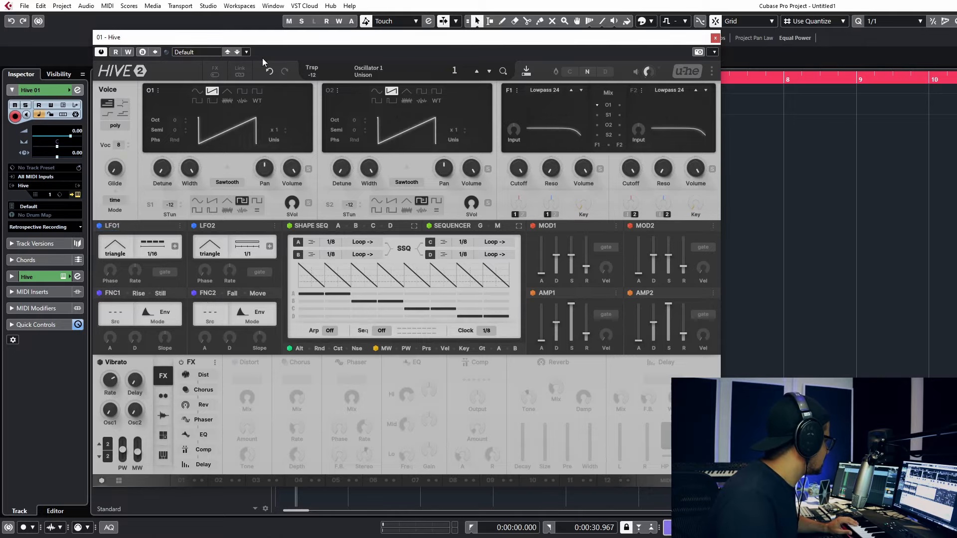
drag(263, 45, 256, 40)
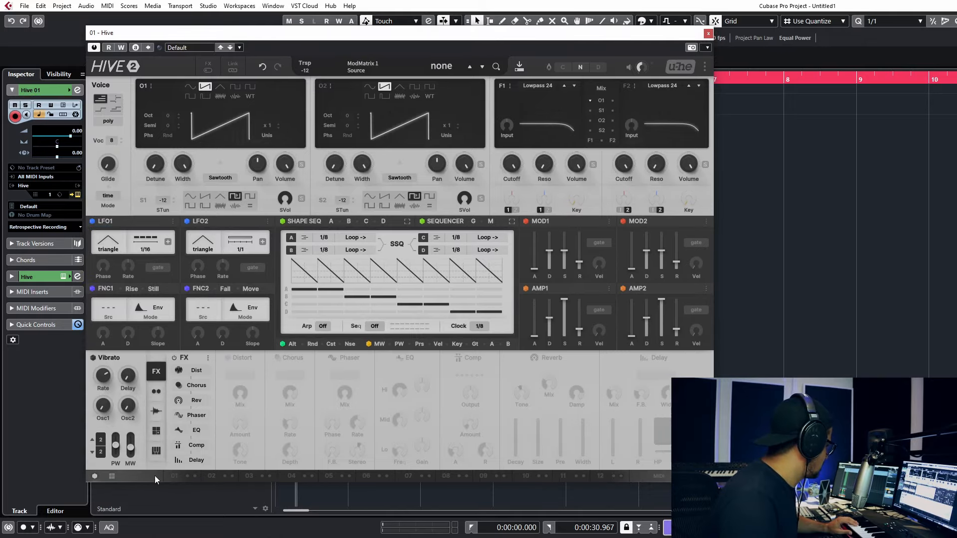
click(113, 475)
click(93, 476)
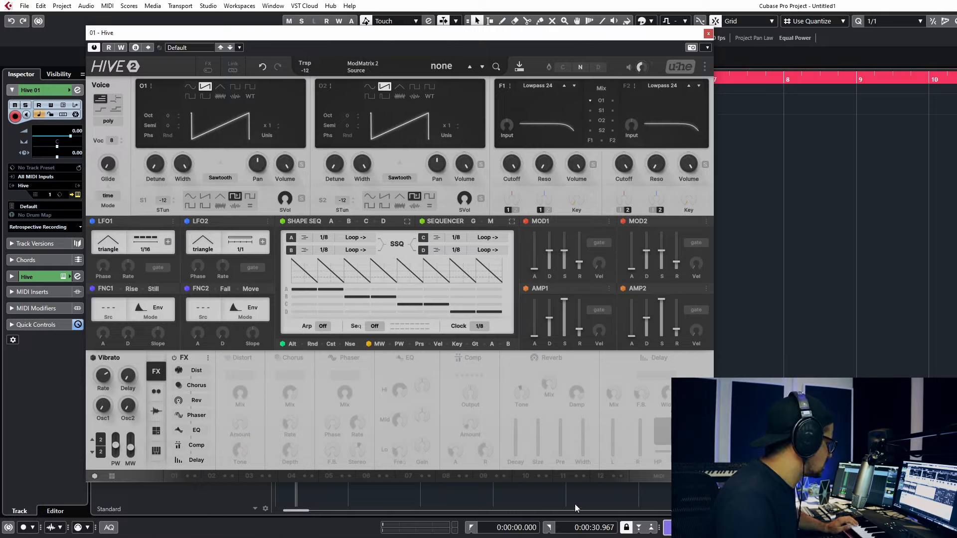
mouse_move(186, 474)
mouse_down()
mouse_move(197, 470)
mouse_move(250, 307)
mouse_move(213, 319)
mouse_move(196, 266)
mouse_move(205, 393)
mouse_move(185, 475)
mouse_up()
click(156, 451)
click(156, 430)
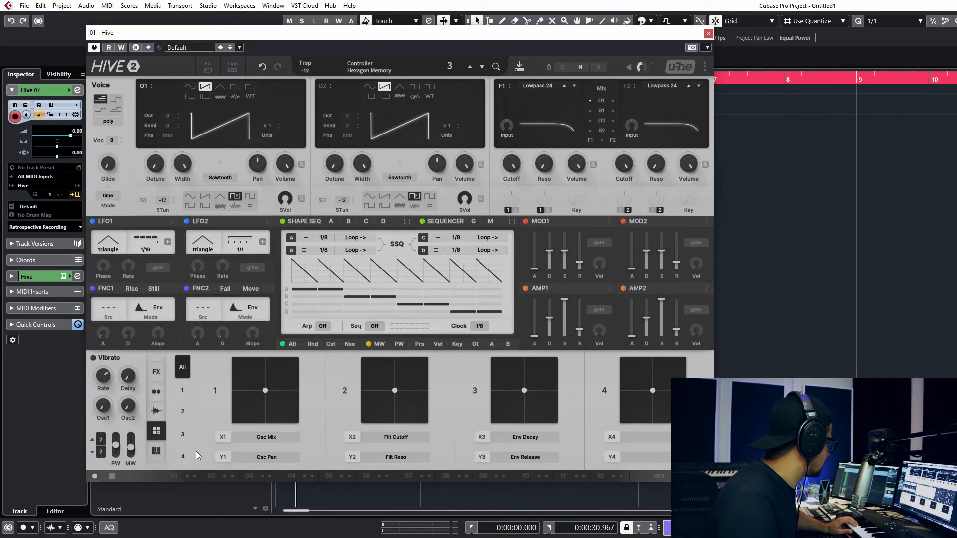
click(156, 410)
click(156, 391)
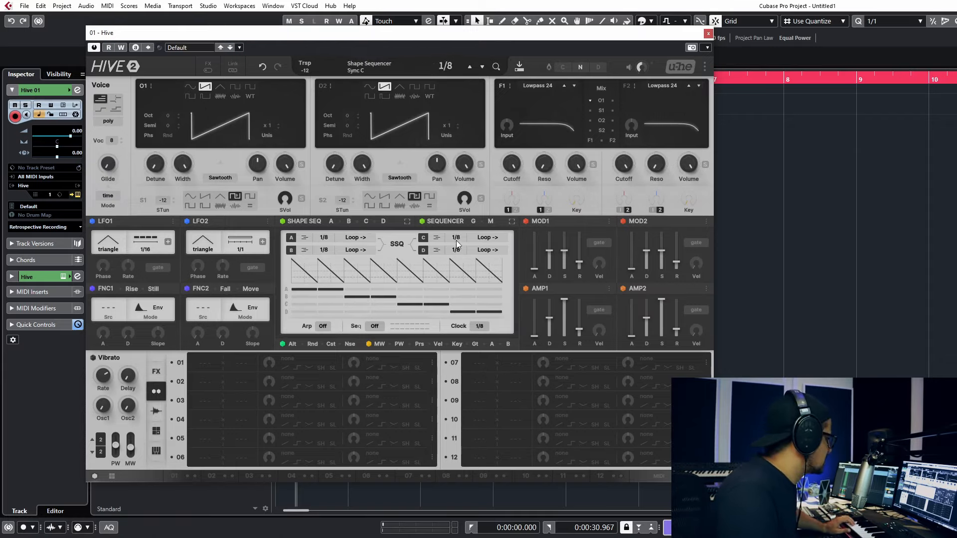
Step: Open the Shape Sequencer editor and bend the first segment's ramp into a steep concave curve
click(513, 221)
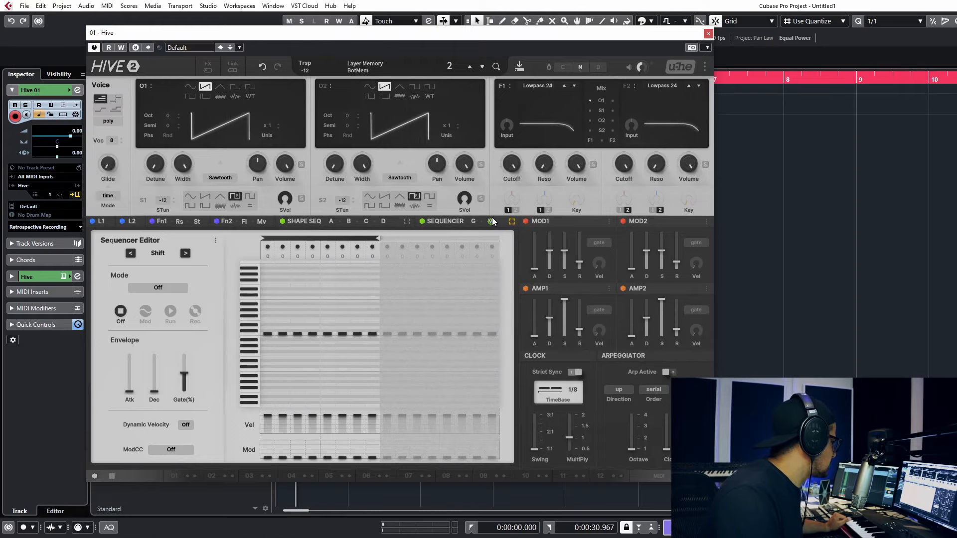
click(406, 221)
drag(265, 289, 218, 404)
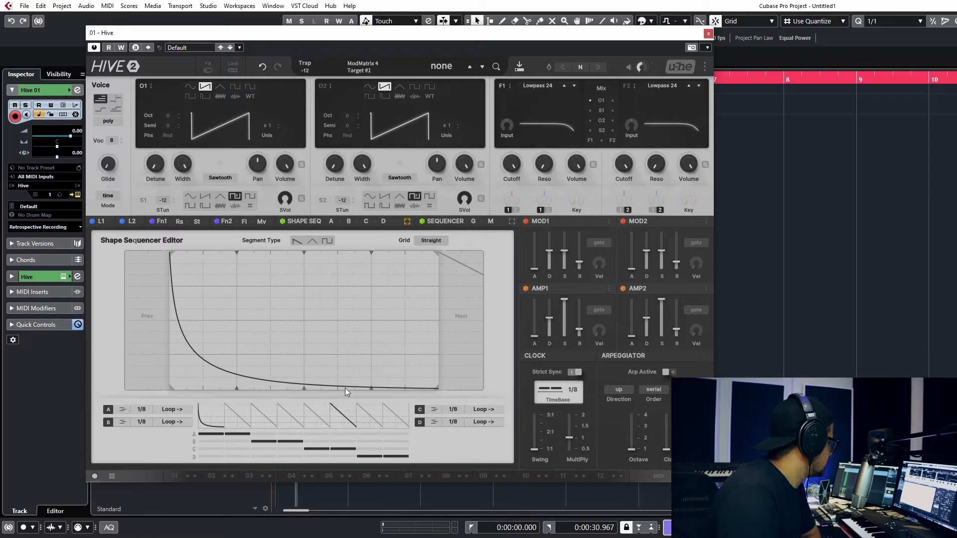
Step: Open the Sequencer editor, set the clock's time base to 1/16 and switch the sequencer mode to Run
click(511, 221)
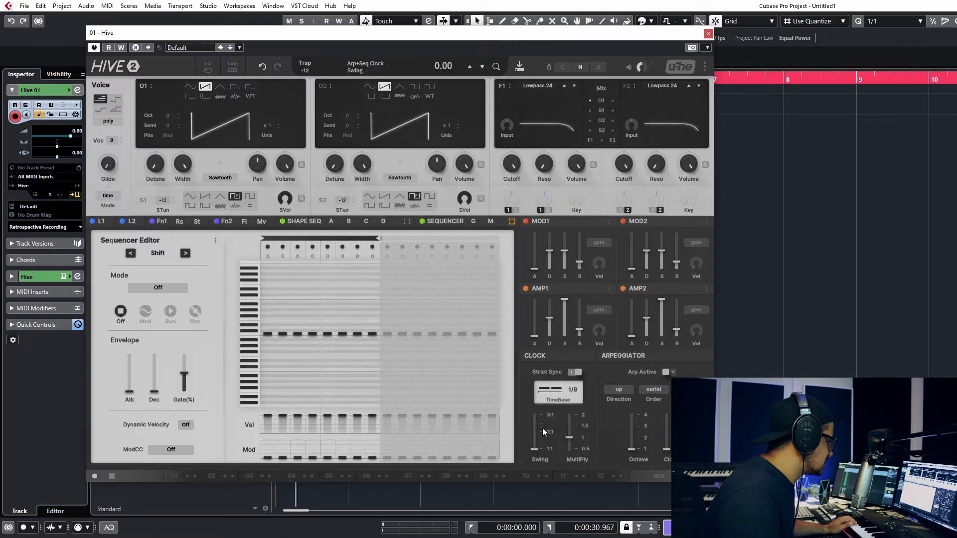
click(564, 393)
click(600, 410)
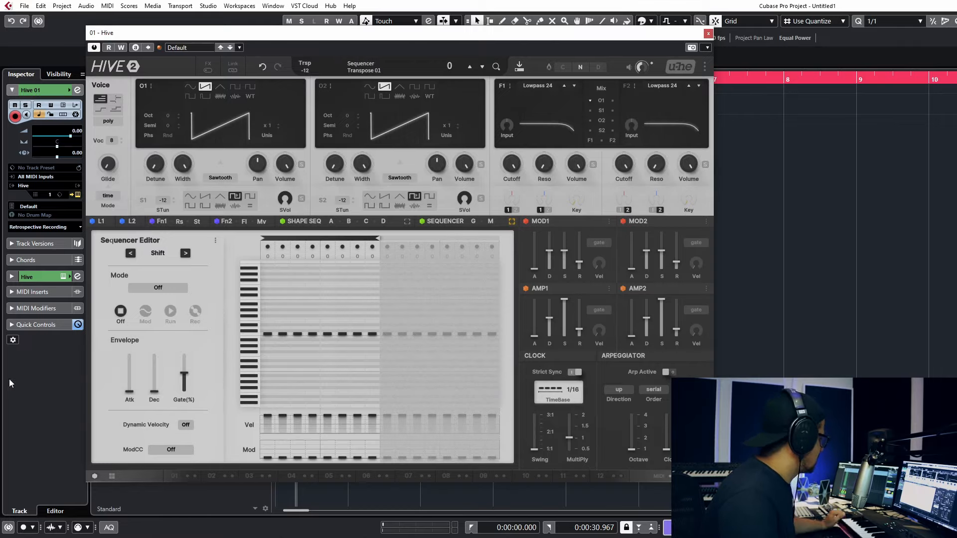
click(170, 311)
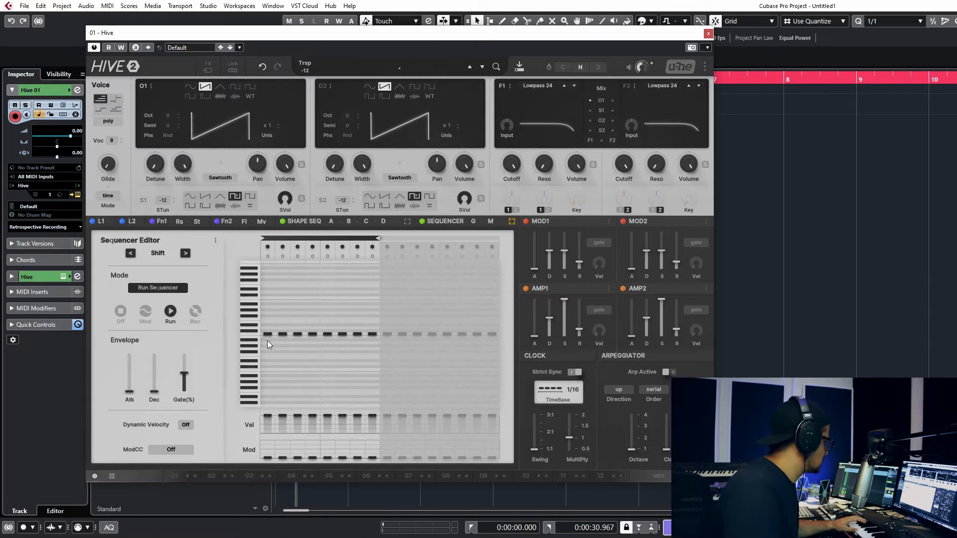
Step: Transpose sequencer steps 2, 4 and 7 by 12, 15 and 13, and sweep the gate length up and back down
drag(283, 335, 291, 288)
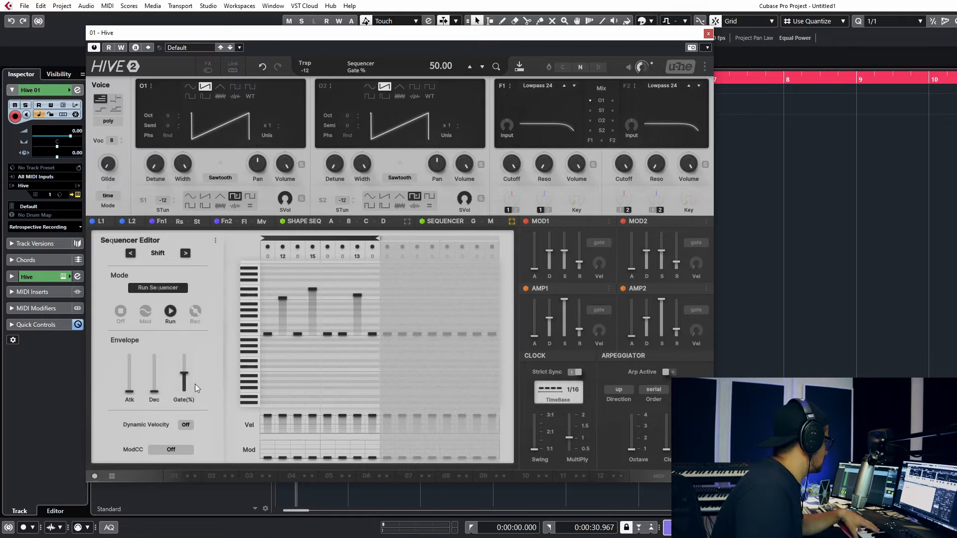
drag(184, 375, 183, 340)
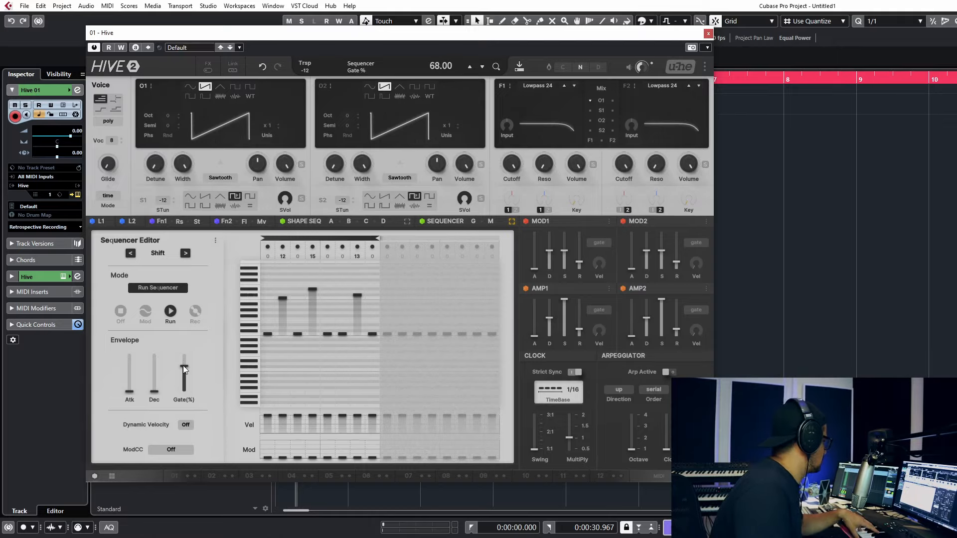
mouse_move(183, 379)
mouse_down()
mouse_move(184, 392)
mouse_move(182, 358)
mouse_move(183, 376)
mouse_up()
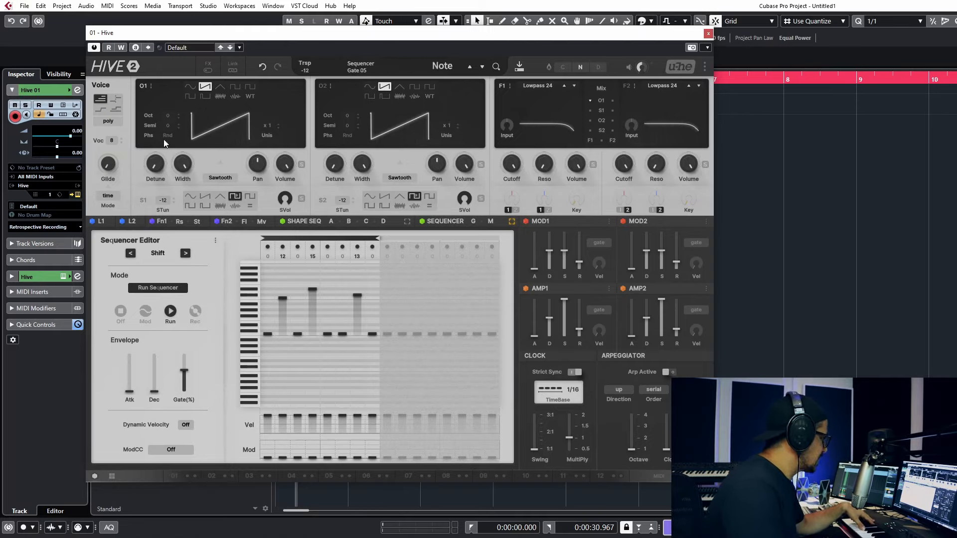
Step: Assign filter 1's cutoff as the first target of modulation matrix slot 1, leaving its source at none
click(173, 478)
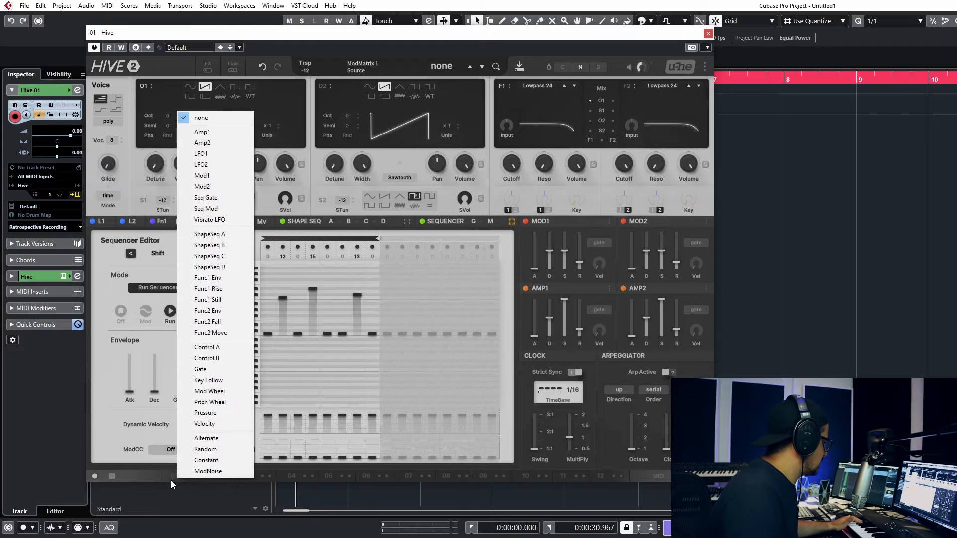
click(190, 489)
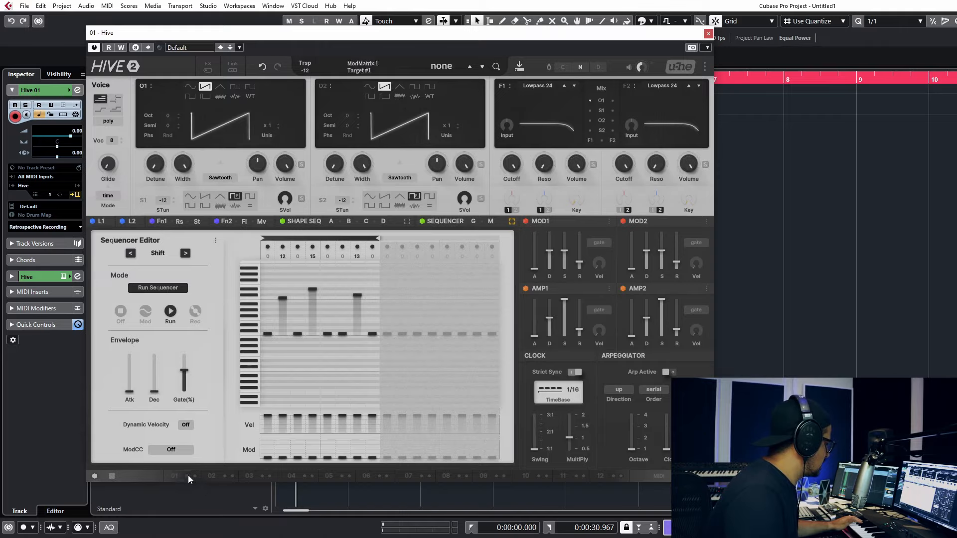
drag(187, 477, 513, 163)
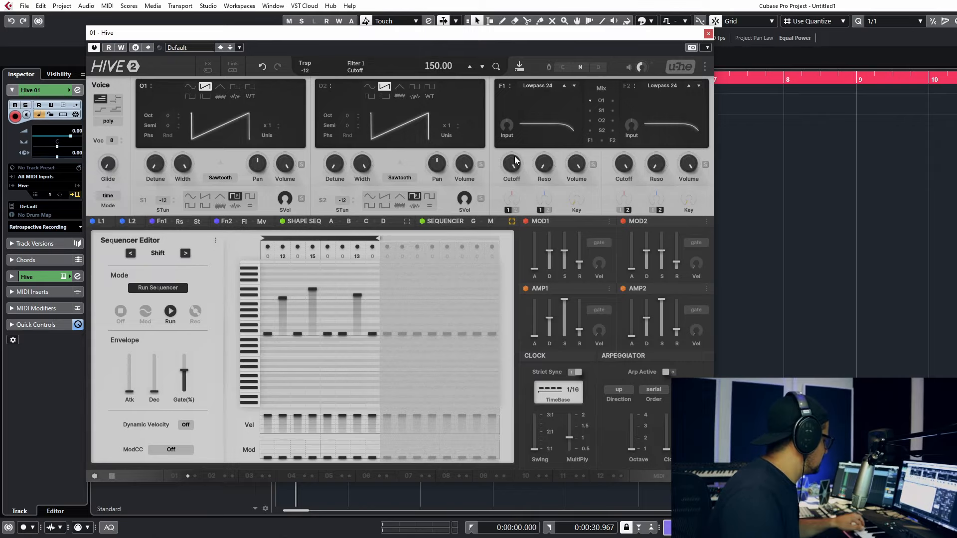
Step: Lower filter 1's cutoff, raise its resonance and add some LFO depth
drag(513, 164, 513, 196)
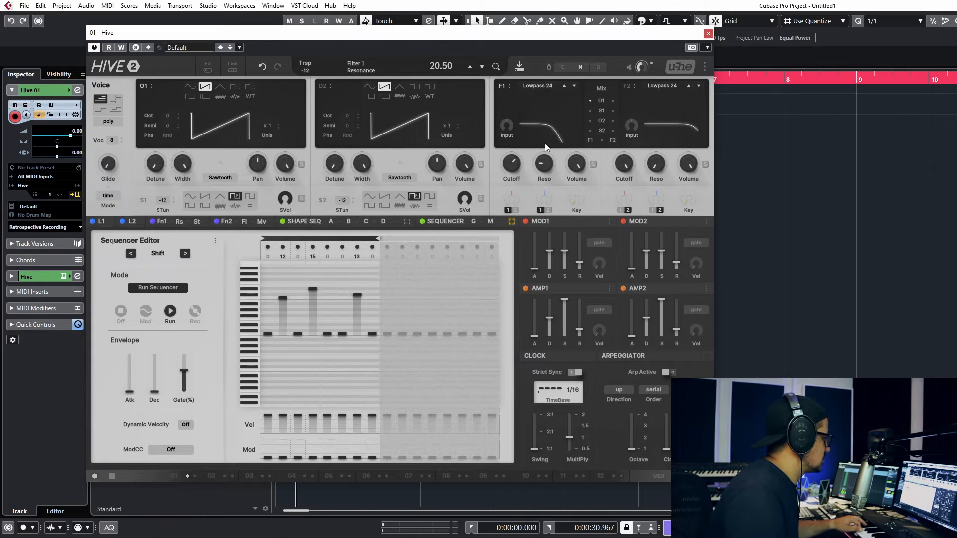
drag(545, 142, 549, 115)
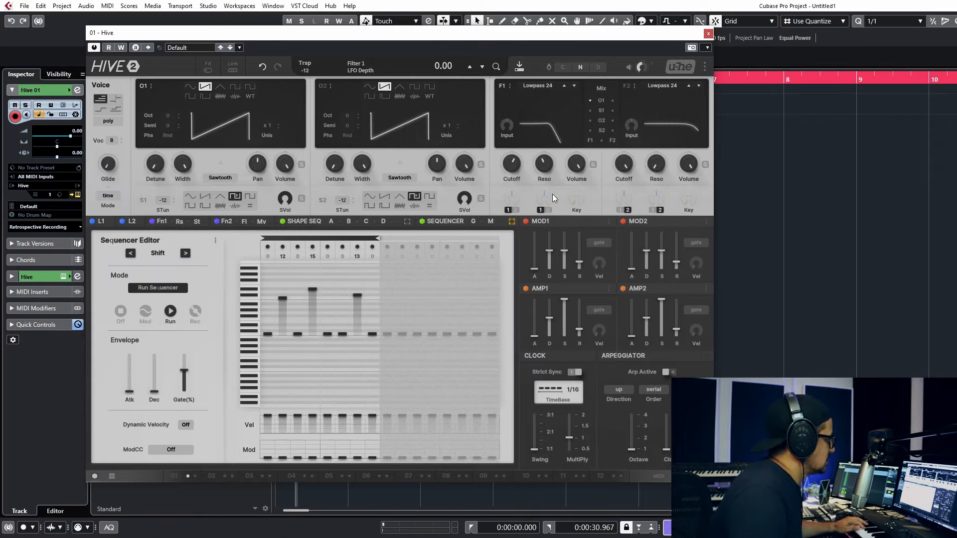
drag(549, 199, 554, 193)
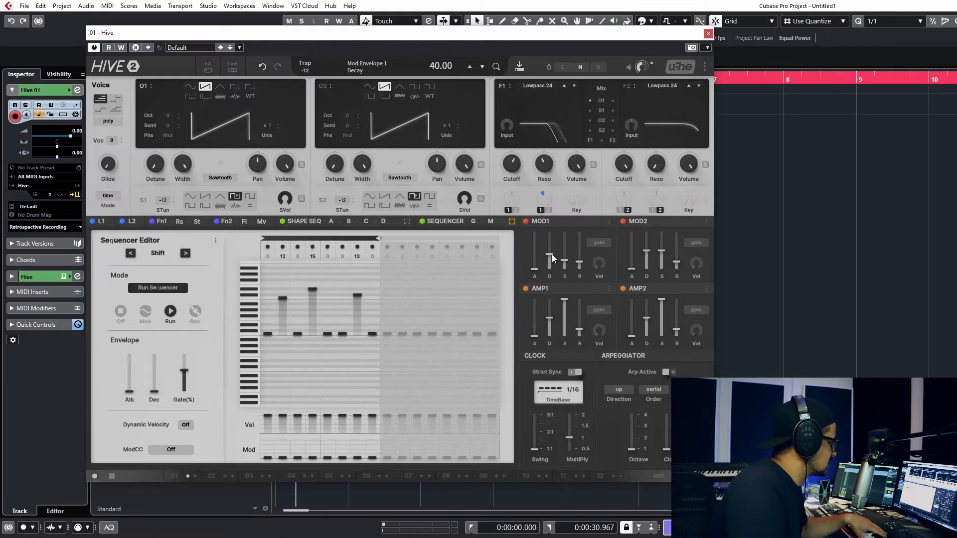
Step: Lower Mod Envelope 1's decay and sustain, and replace filter 1's LFO depth with positive envelope depth on the cutoff
drag(550, 254, 560, 283)
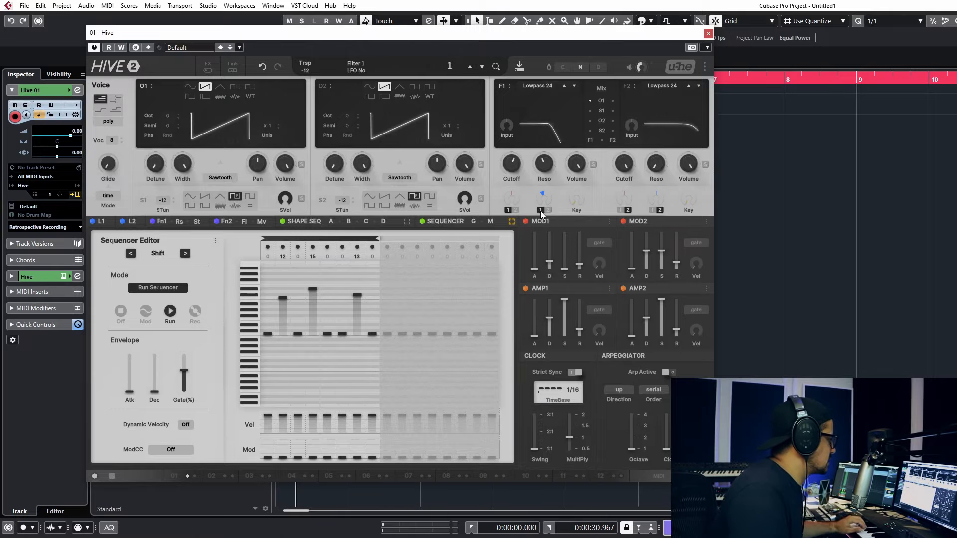
right_click(545, 198)
click(551, 203)
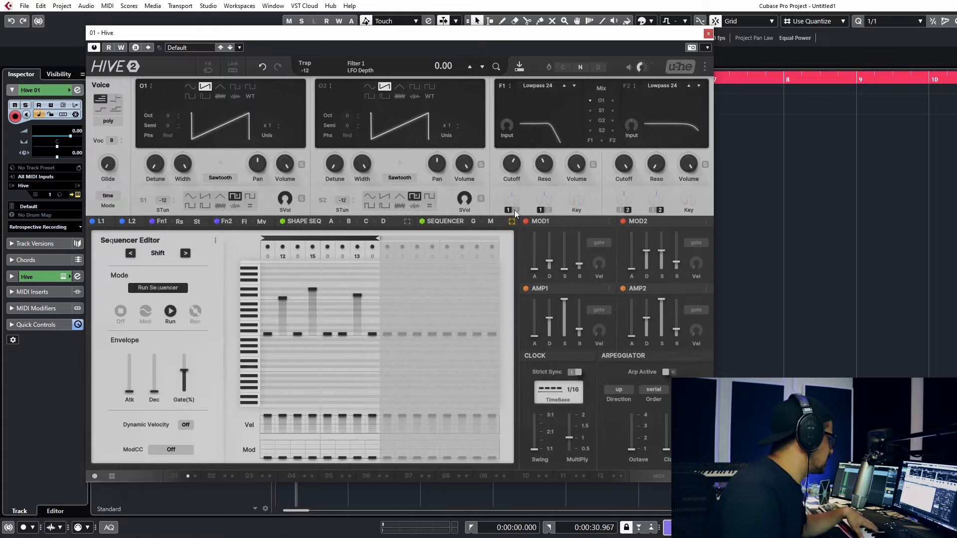
mouse_move(515, 190)
mouse_down()
mouse_move(524, 175)
mouse_move(513, 200)
mouse_up()
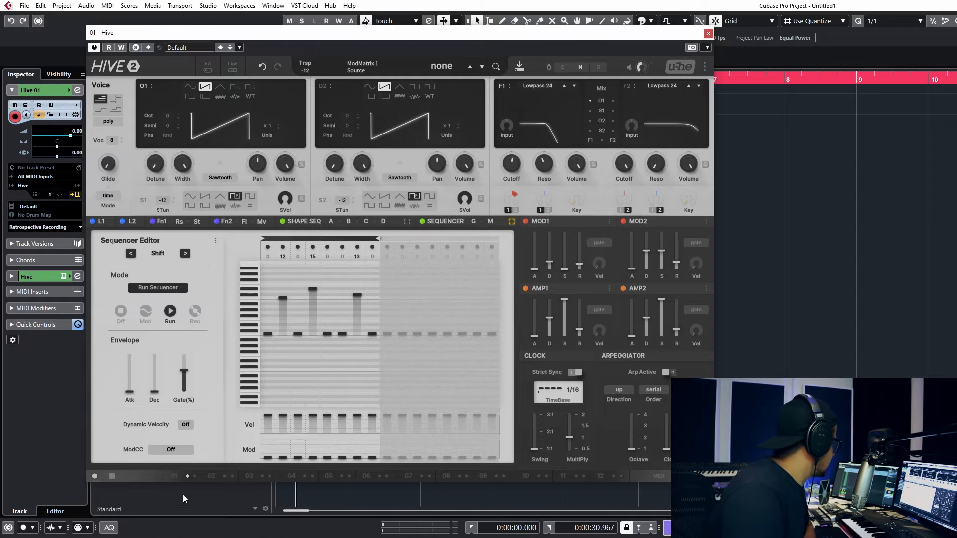
Step: Close the sequencer editor and route LFO1 to Filter 1 Spread in modulation matrix slot 1
click(511, 220)
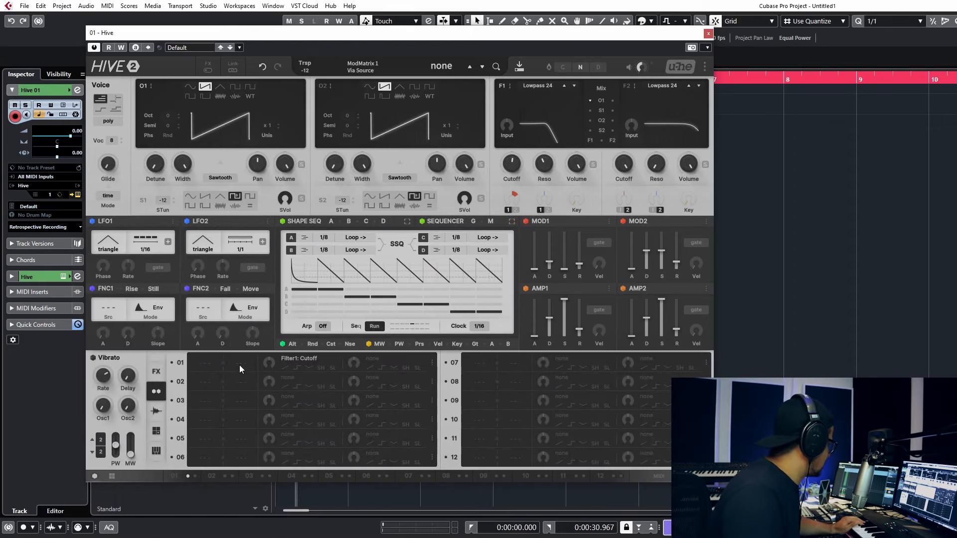
click(286, 359)
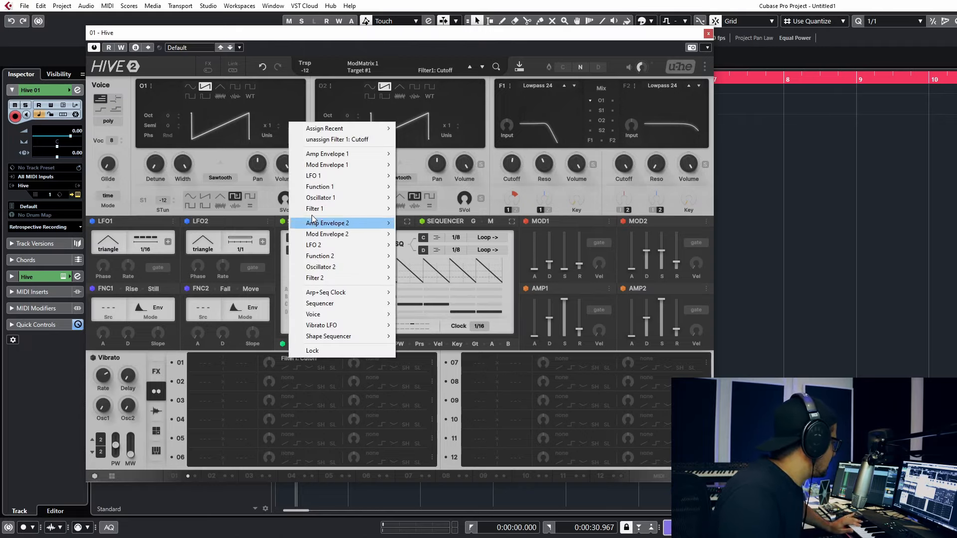
mouse_move(350, 209)
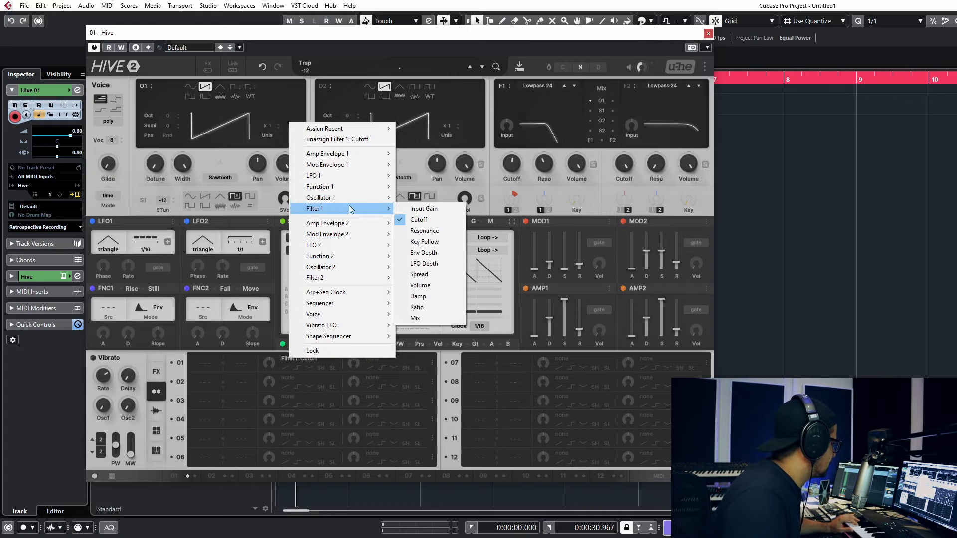
click(441, 274)
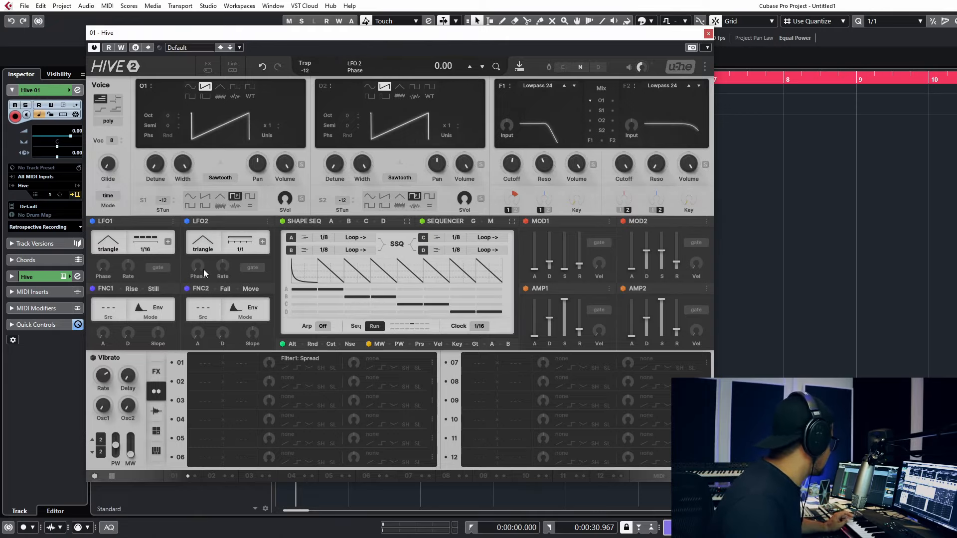
click(203, 364)
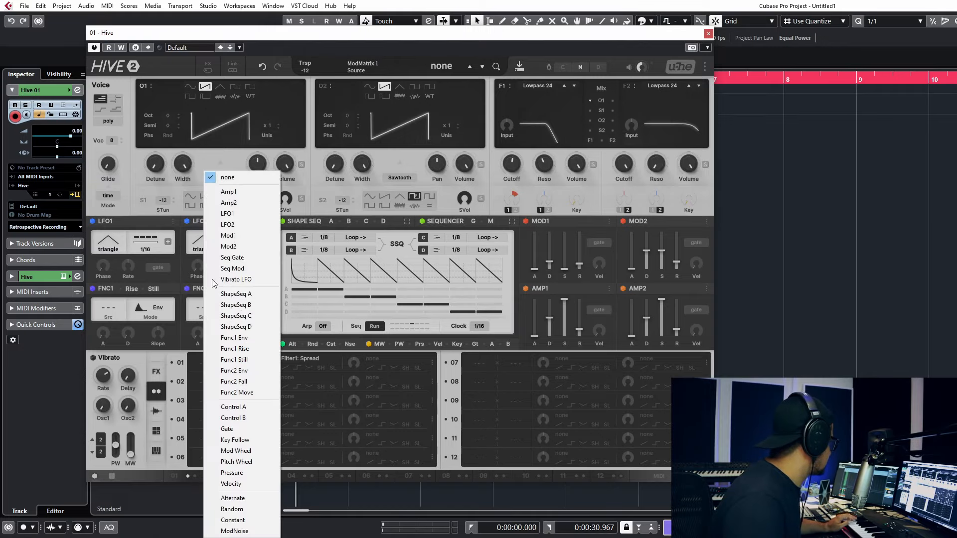
click(234, 215)
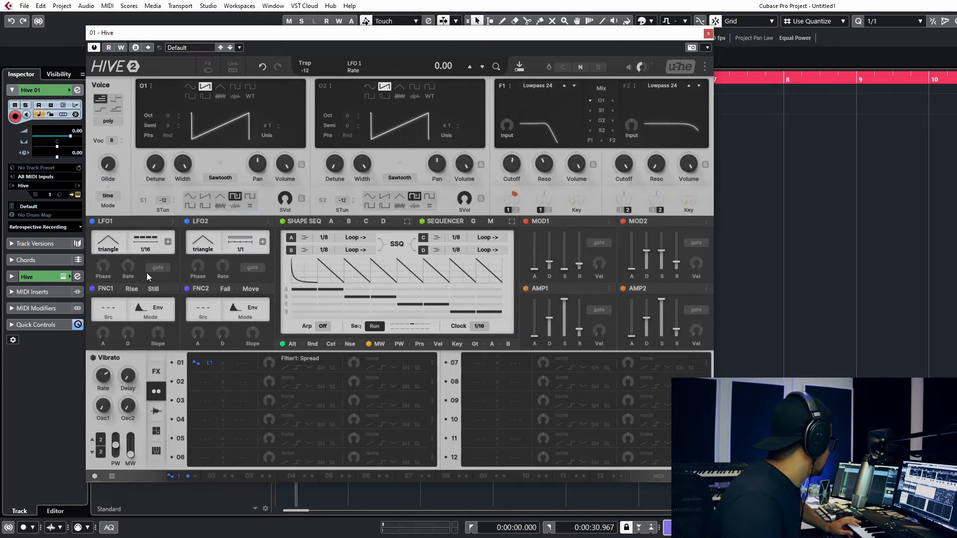
Step: Set LFO1's rate to 1/4 and its restart mode to sync, with matrix slot 1's spread depth at 80
click(145, 248)
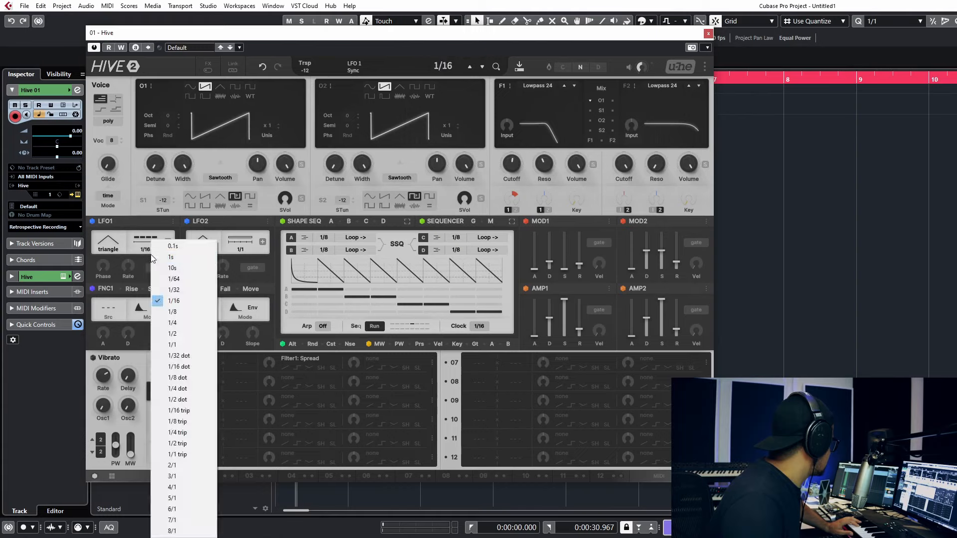
click(184, 324)
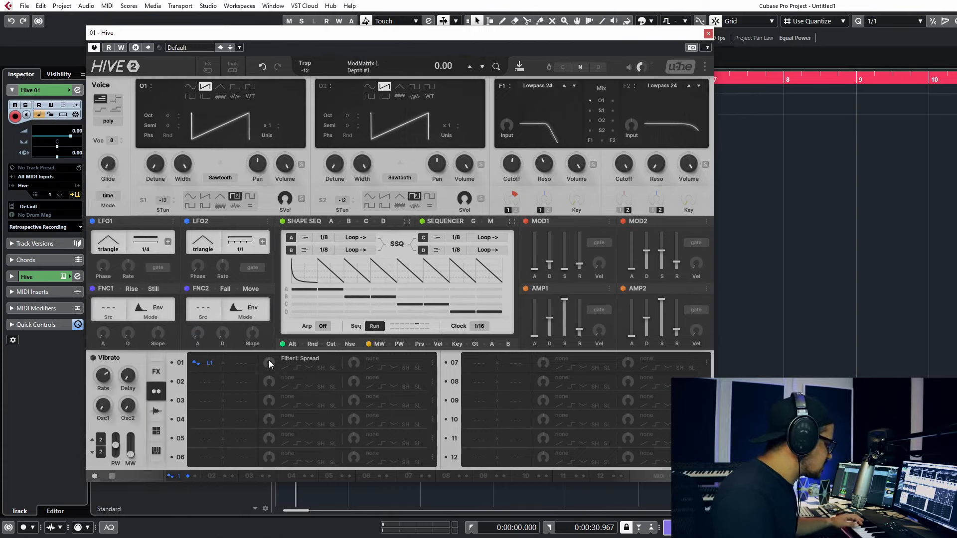
mouse_move(269, 361)
mouse_down()
mouse_move(268, 377)
mouse_move(279, 347)
mouse_up()
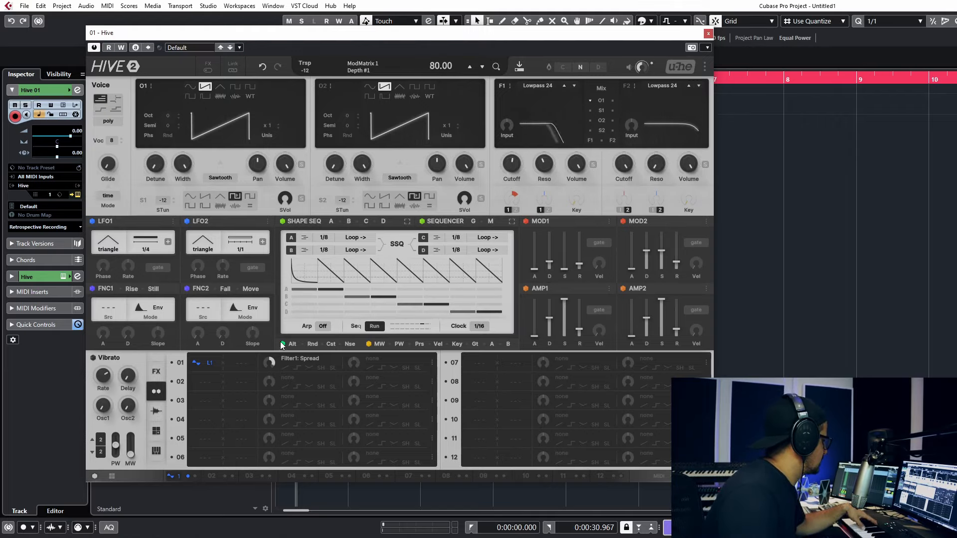
click(166, 268)
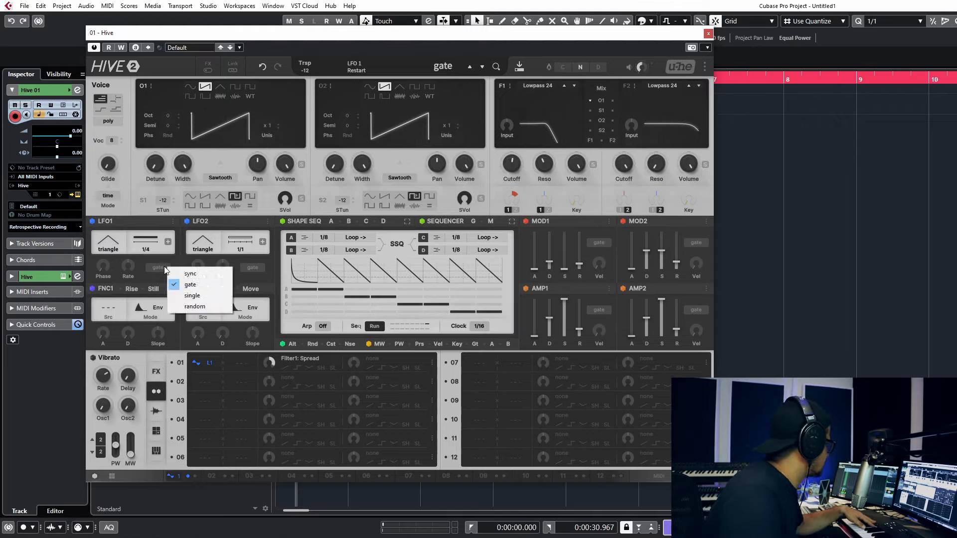
click(191, 274)
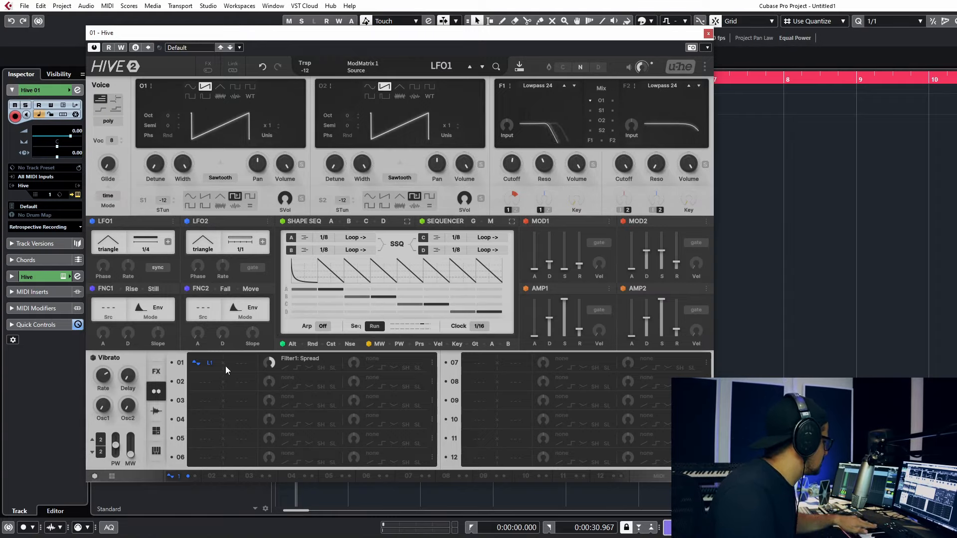
Step: Sweep the depth of matrix slot 1's Filter 1 Spread target down and back up
scroll(272, 372, down, 11)
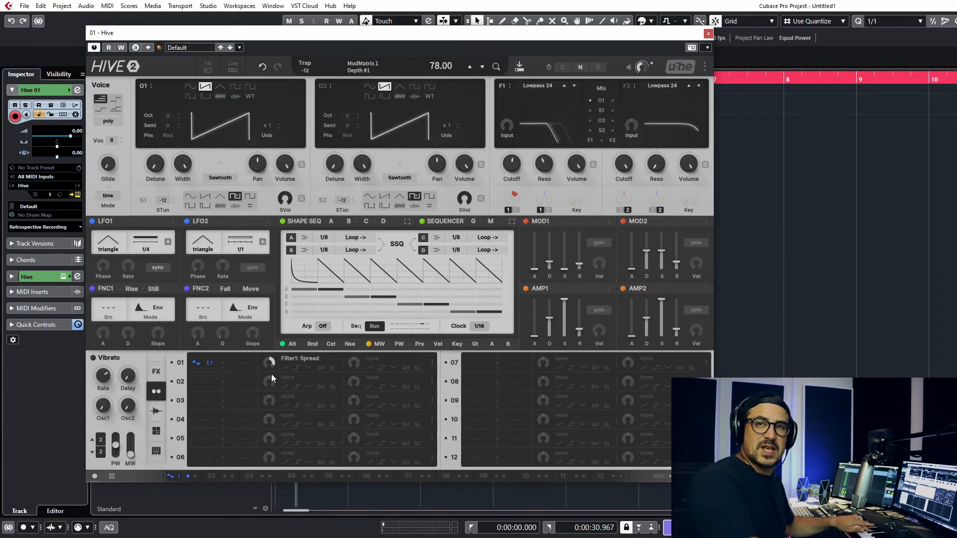
scroll(271, 375, down, 2)
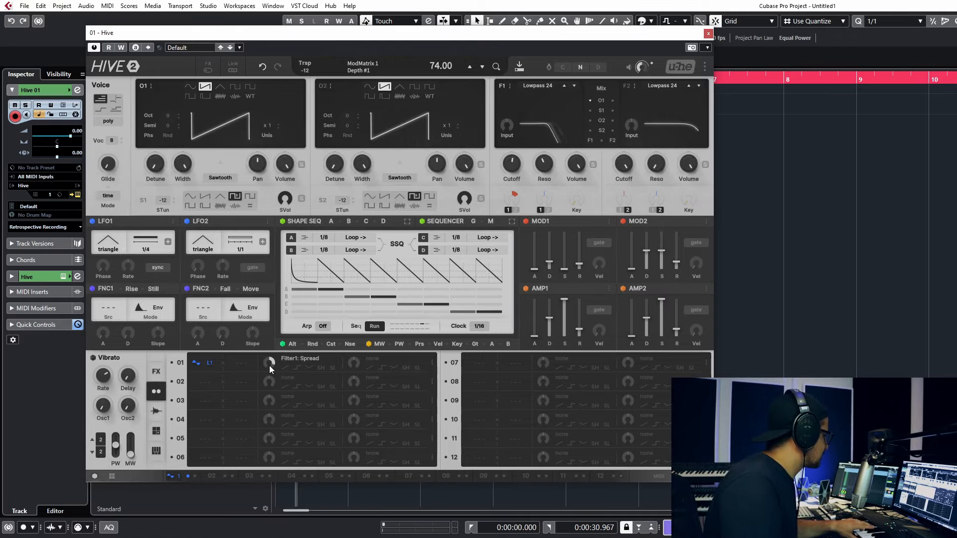
scroll(269, 366, up, 13)
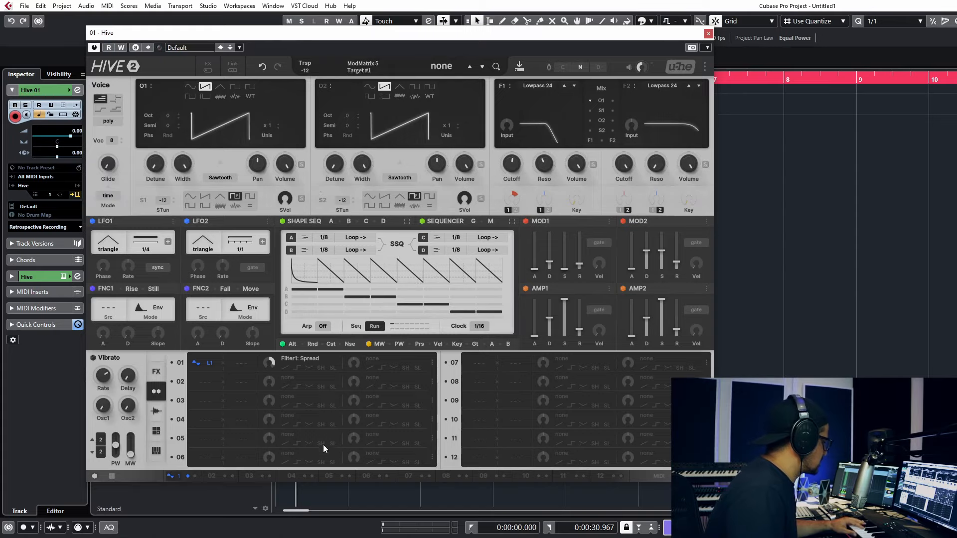
Step: Enable the delay and reverb effects, leaving the compressor off, and move the delay ahead of the reverb in the FX chain
click(155, 373)
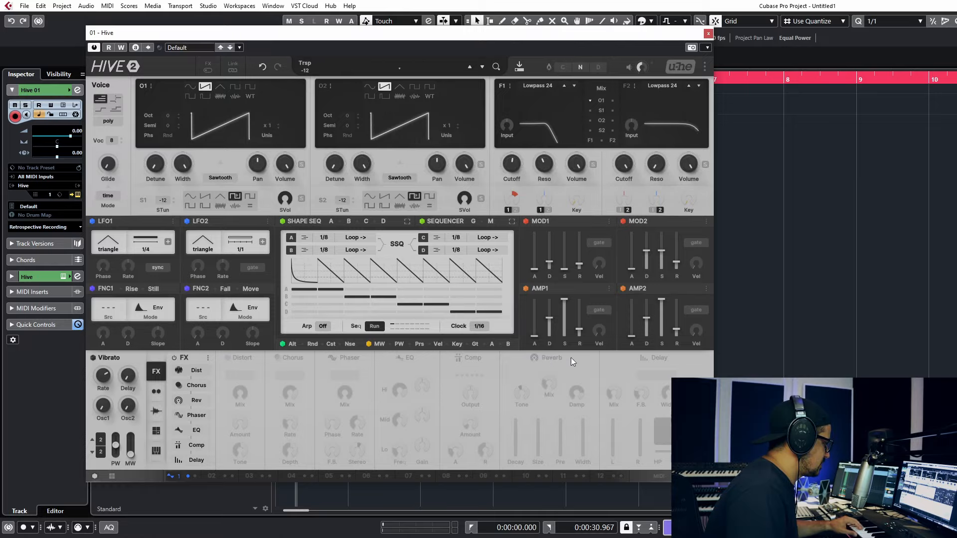
click(202, 463)
click(199, 445)
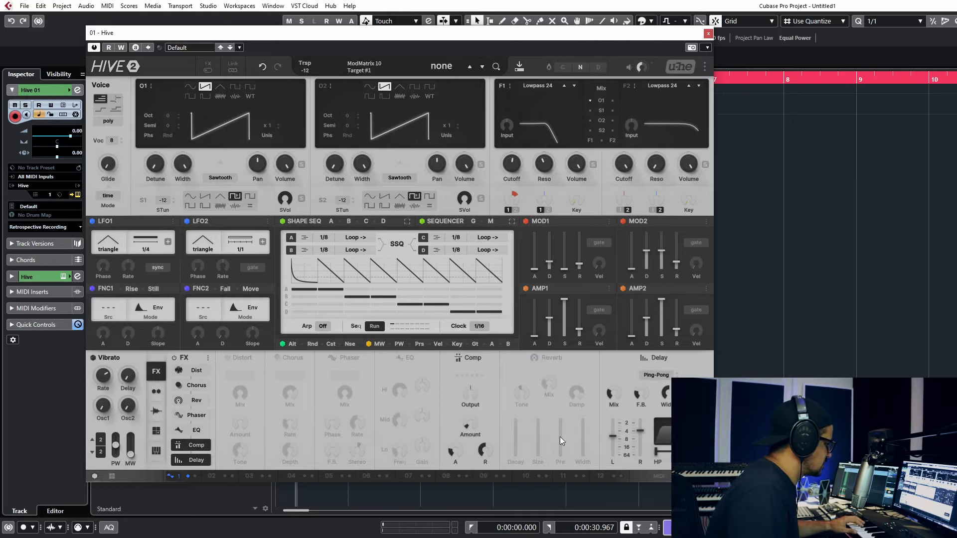
click(199, 448)
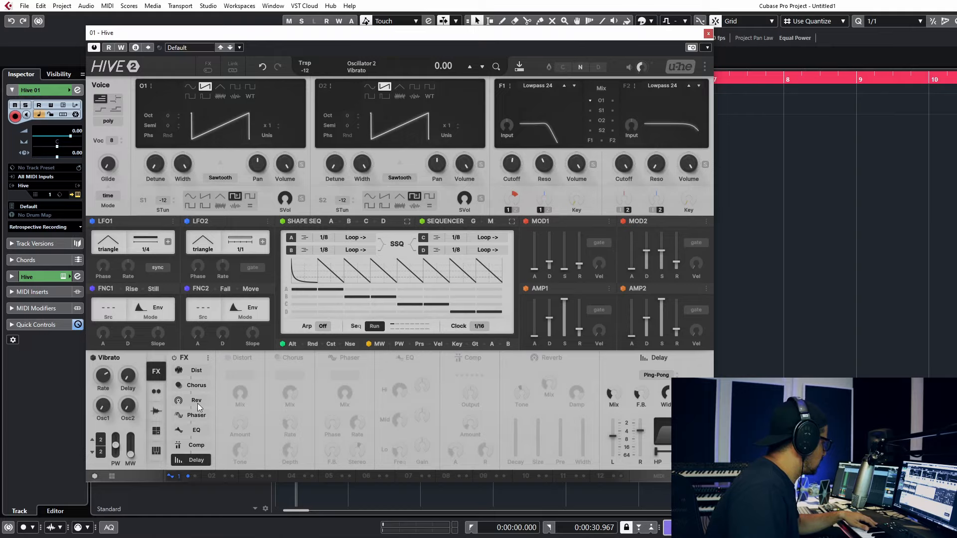
click(197, 402)
drag(194, 459, 196, 390)
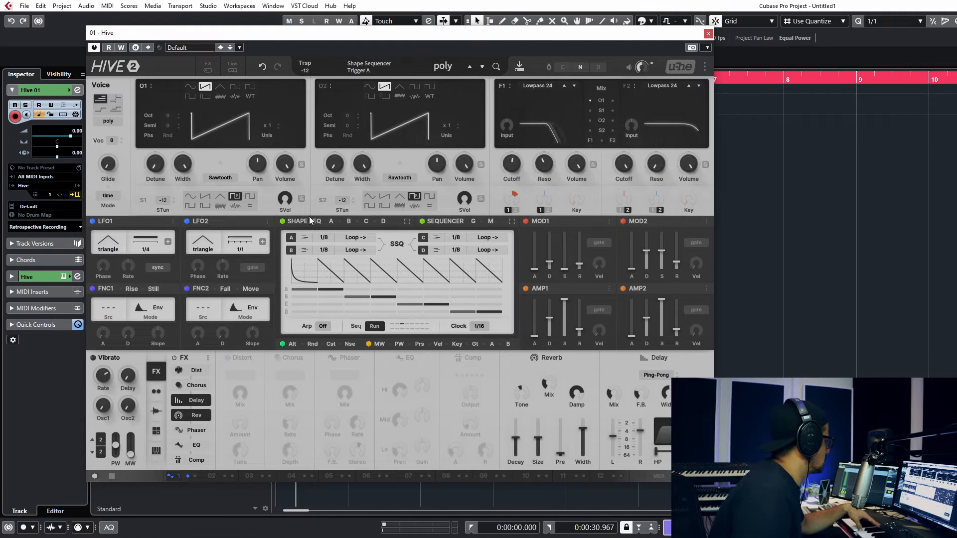
Step: Switch sub-oscillator 1 to the narrower pulse waveform and route S1 into filter 1
click(248, 197)
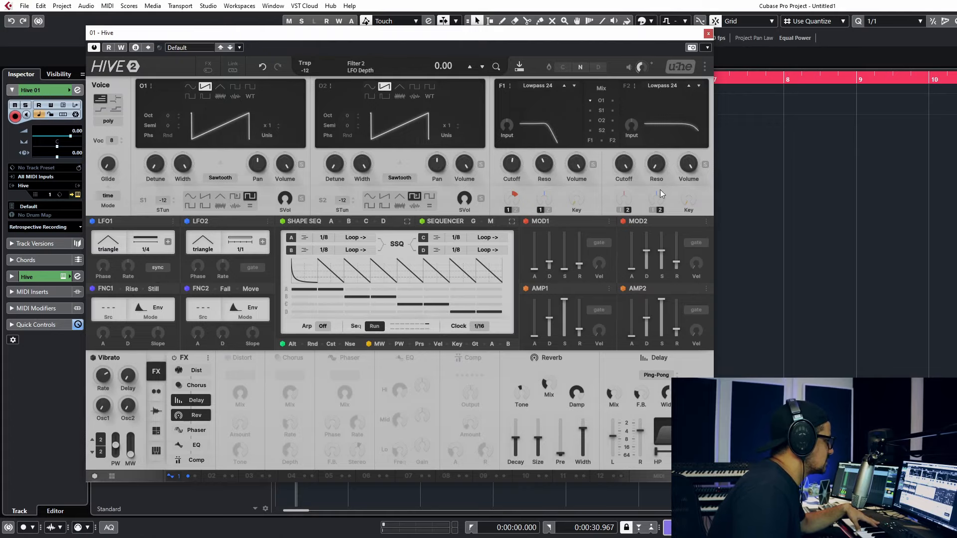
click(590, 110)
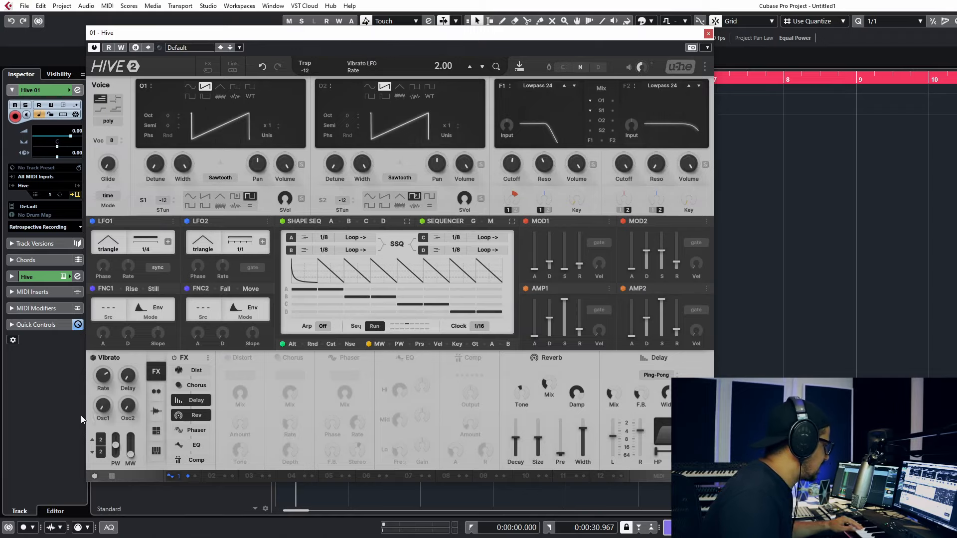
Step: Look over matrix slot 2's source list and the controller, tuning and shape sequencer panels, ending at the modulation matrix
click(204, 475)
click(206, 491)
click(210, 480)
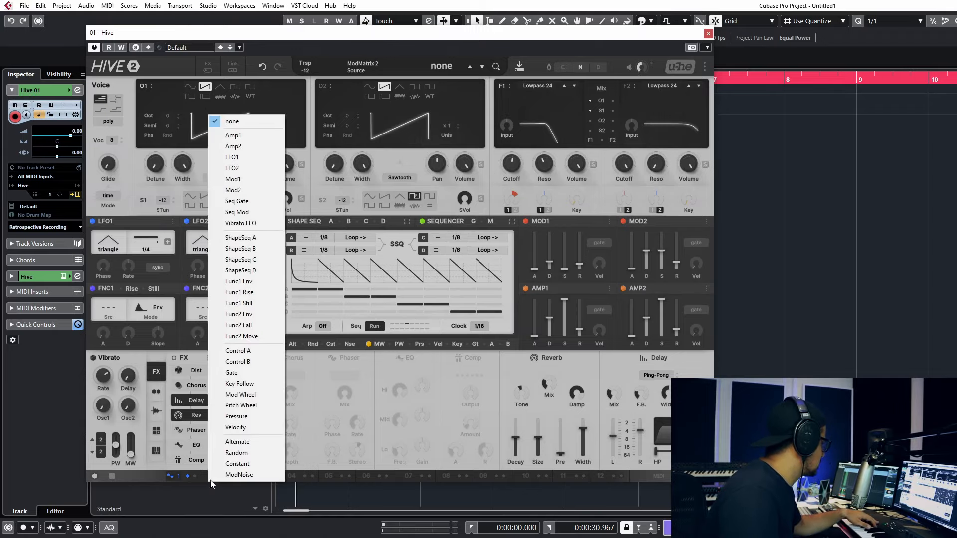
click(133, 476)
click(156, 432)
click(159, 456)
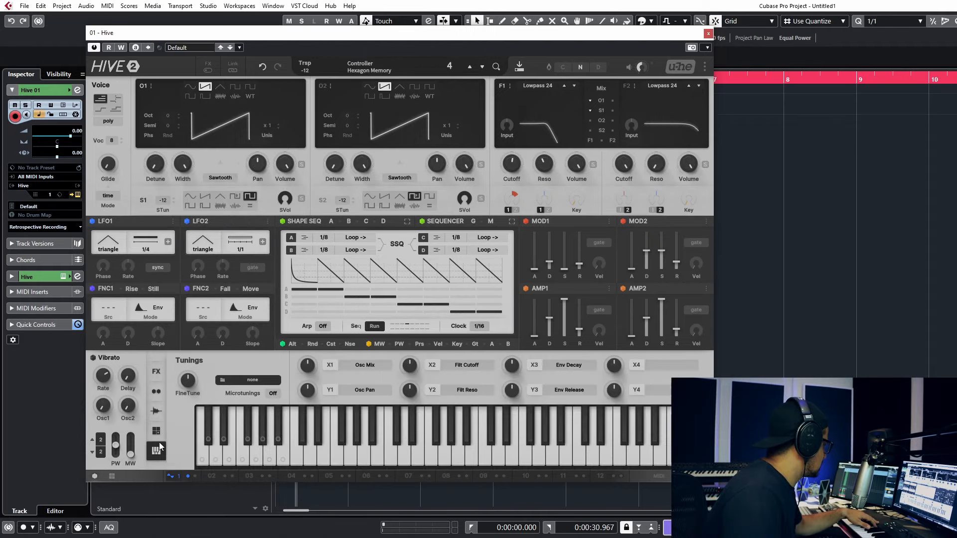
click(156, 411)
click(156, 392)
Step: Assign LFO1 as the source of modulation matrix slot 2, leaving its targets unassigned
click(205, 383)
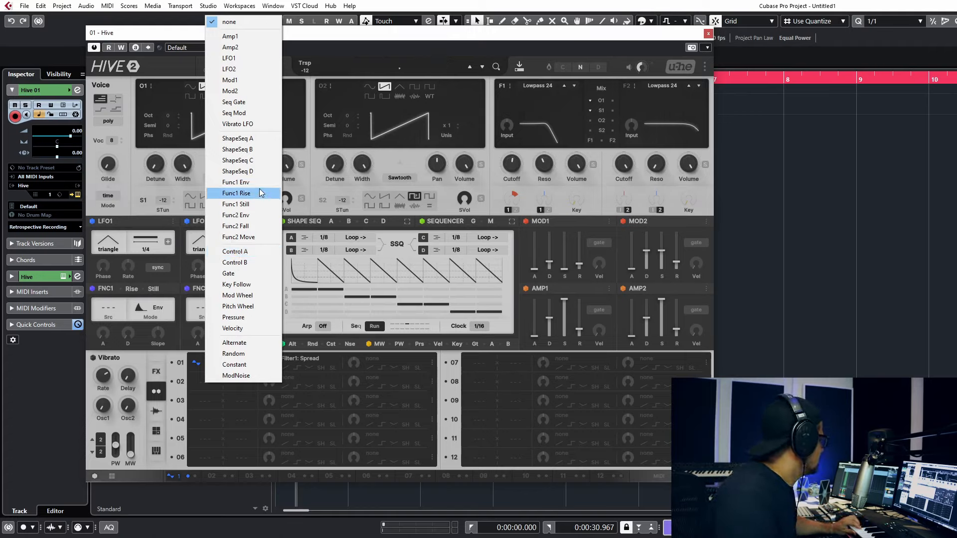
click(259, 60)
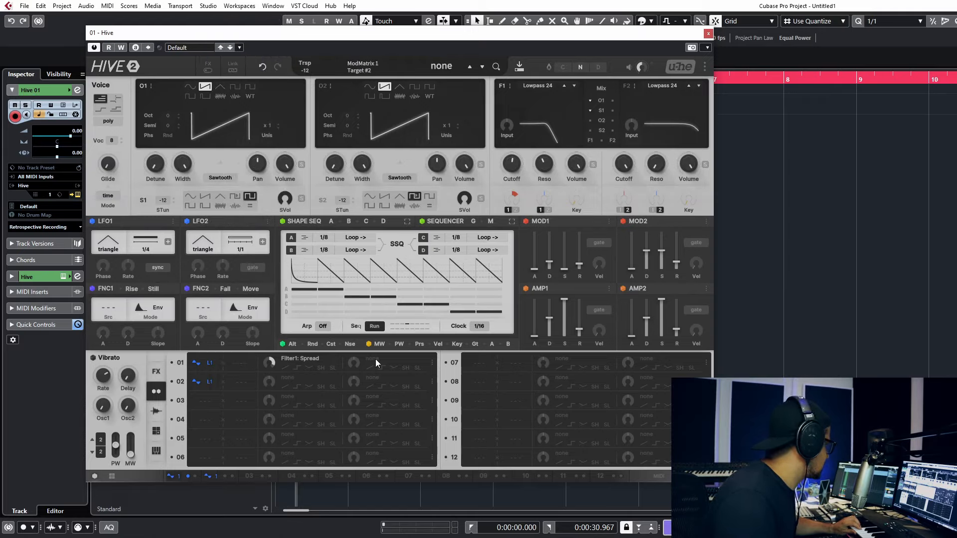
click(289, 379)
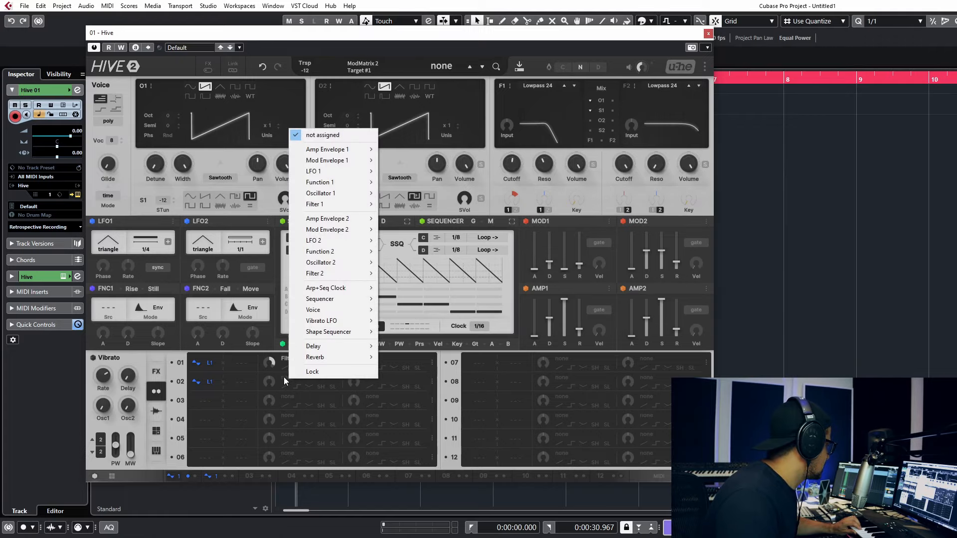
click(382, 382)
Step: Assign Delay Pan as the second target of matrix slot 1 with a depth of 100
click(375, 357)
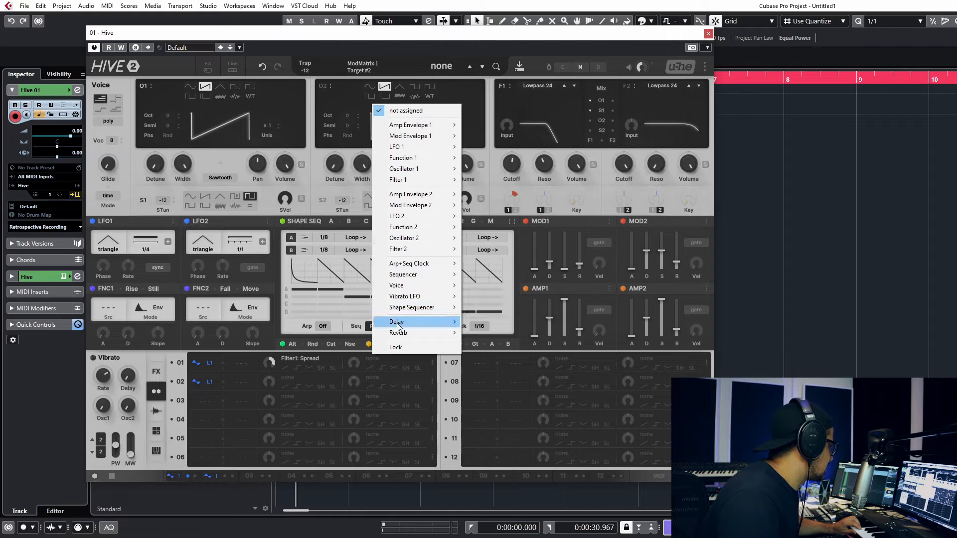
mouse_move(407, 325)
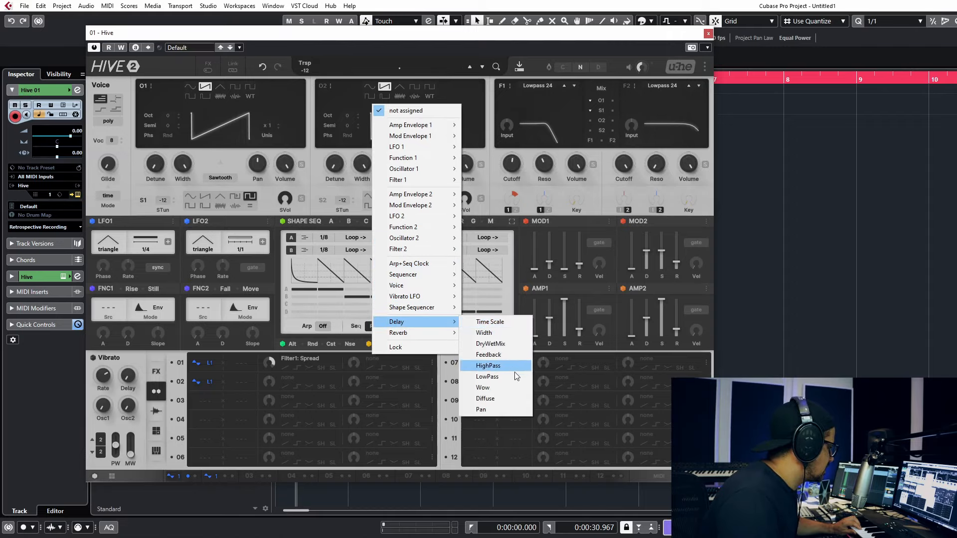
click(504, 412)
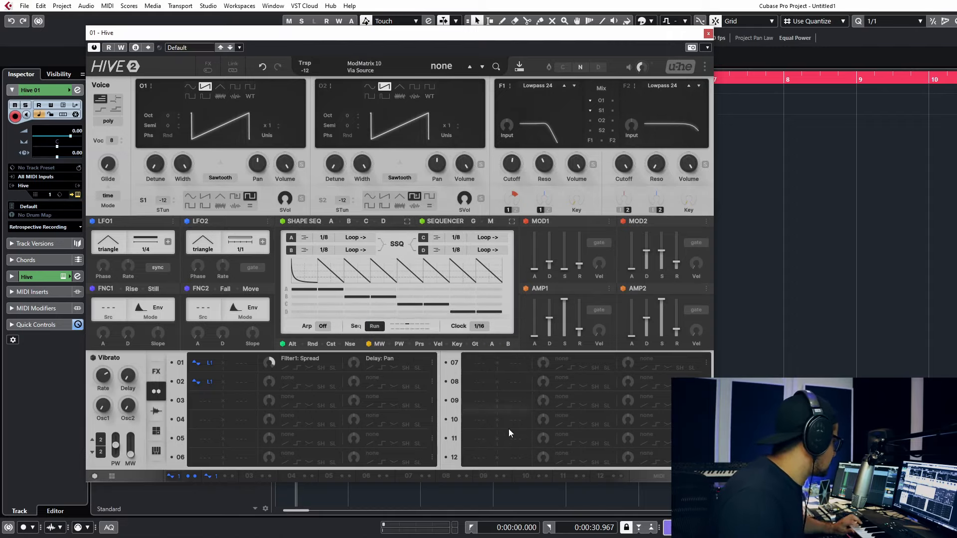
drag(357, 360, 361, 289)
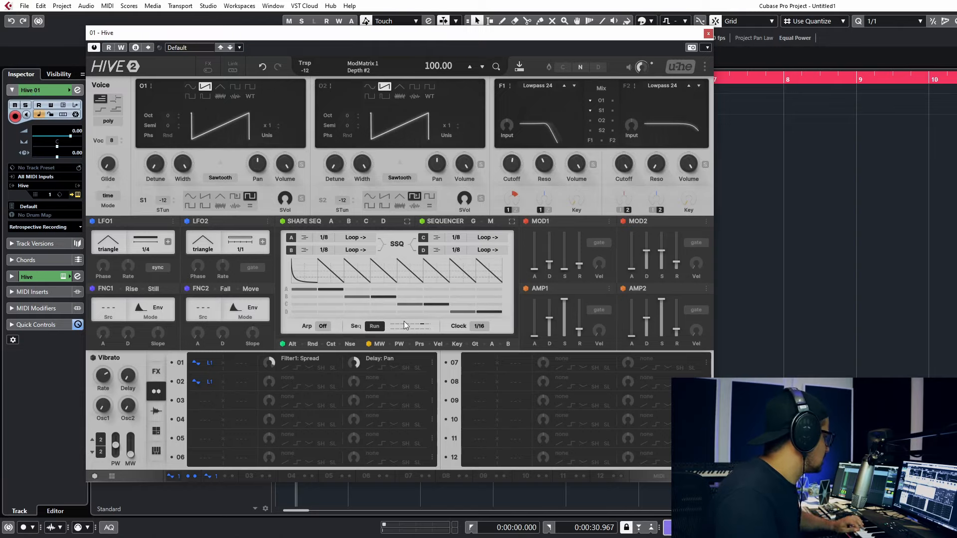
Step: Change matrix slot 1's second target to Reverb Pan and try out its modulation depth
click(381, 357)
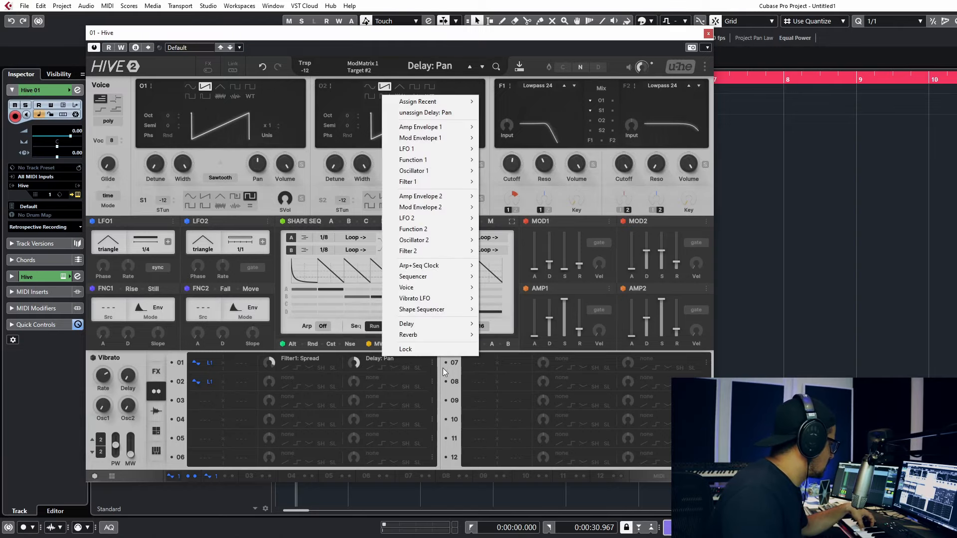
mouse_move(431, 337)
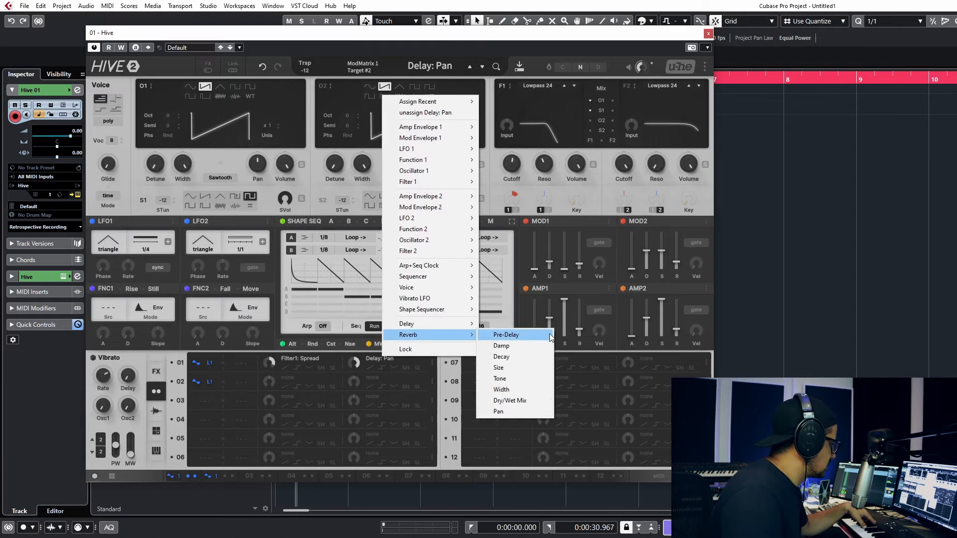
click(514, 411)
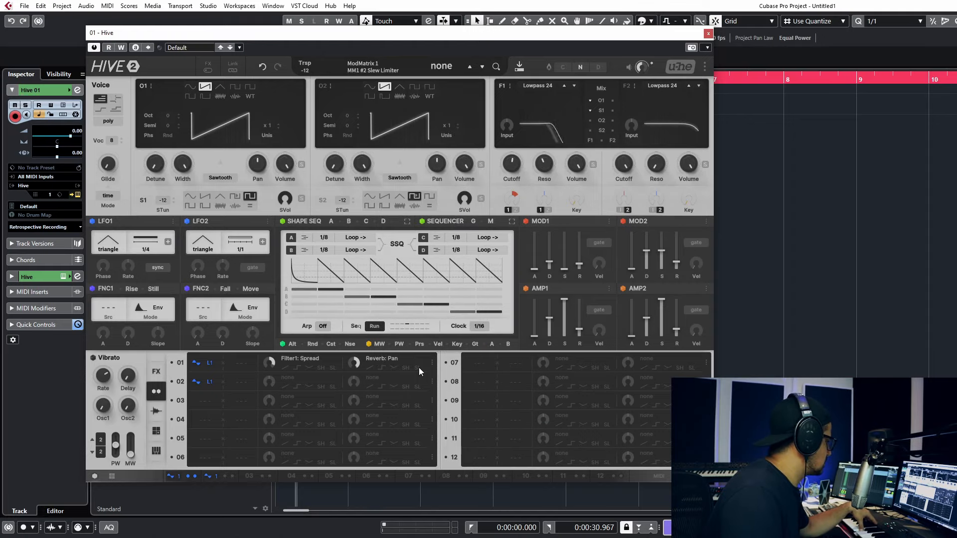
drag(358, 360, 360, 430)
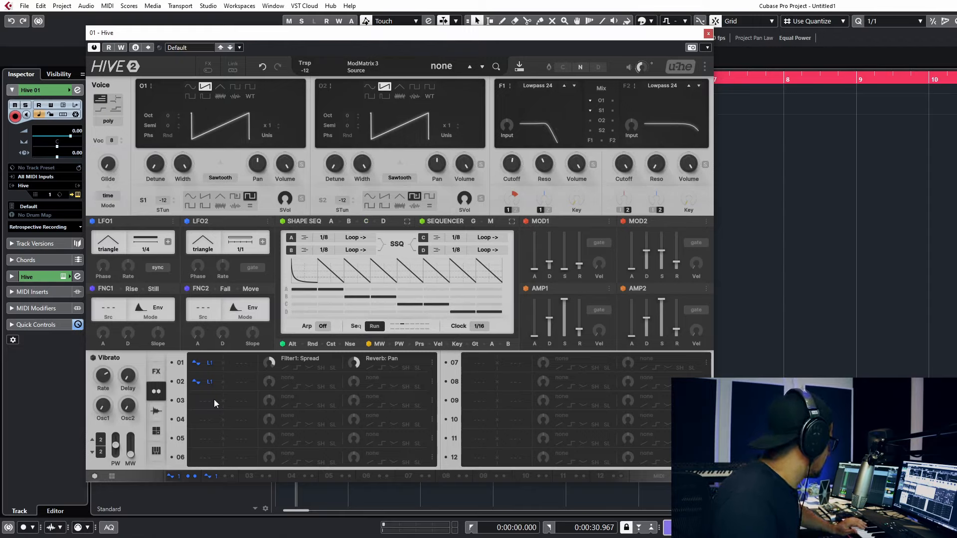
Step: Return to the effects section and raise the reverb's dry/wet mix slightly
click(156, 410)
click(156, 373)
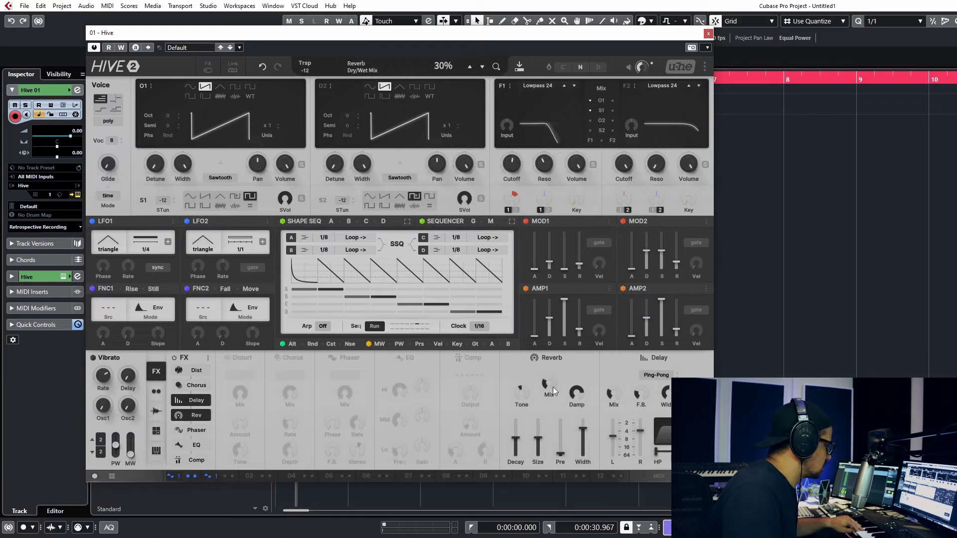
drag(554, 346, 554, 340)
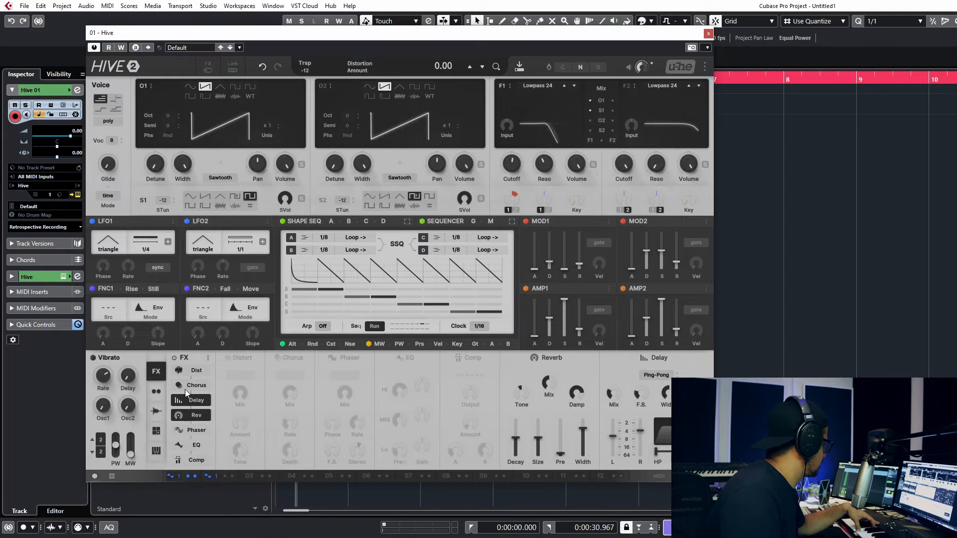
Step: Enable the compressor and distortion effects, moving the compressor directly ahead of the delay in the effects chain
click(197, 460)
drag(204, 462, 200, 401)
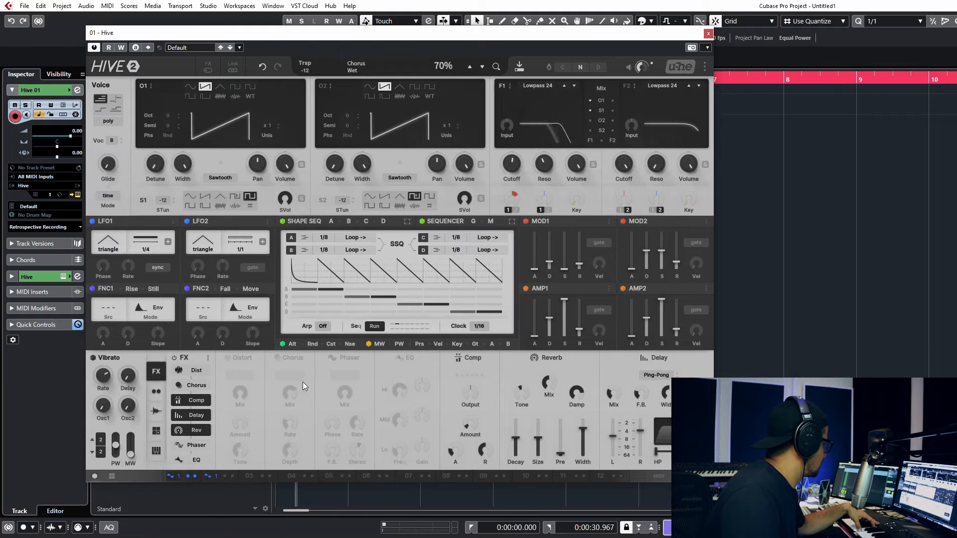
click(196, 371)
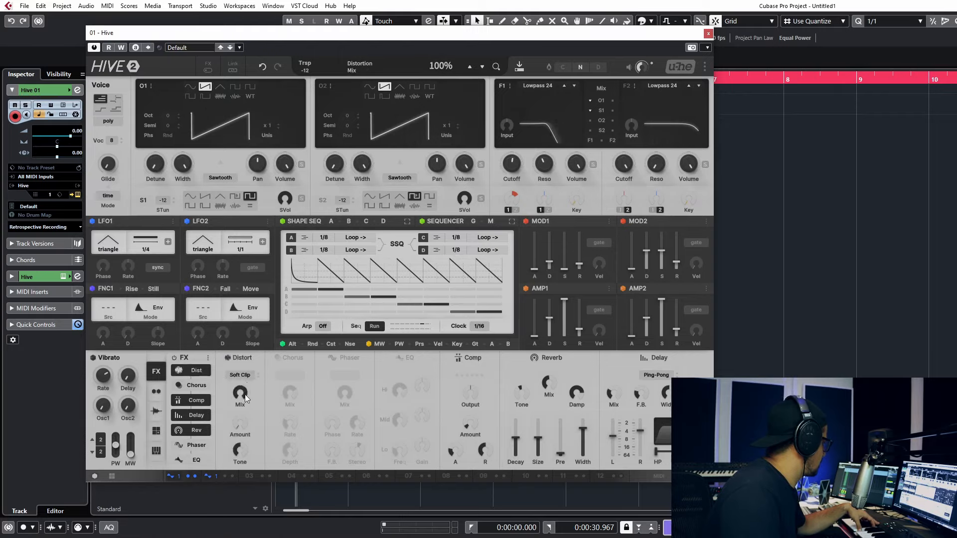
Step: Raise the distortion effect's amount and switch its type to Hard Clip
drag(239, 453, 254, 387)
scroll(640, 72, down, 2)
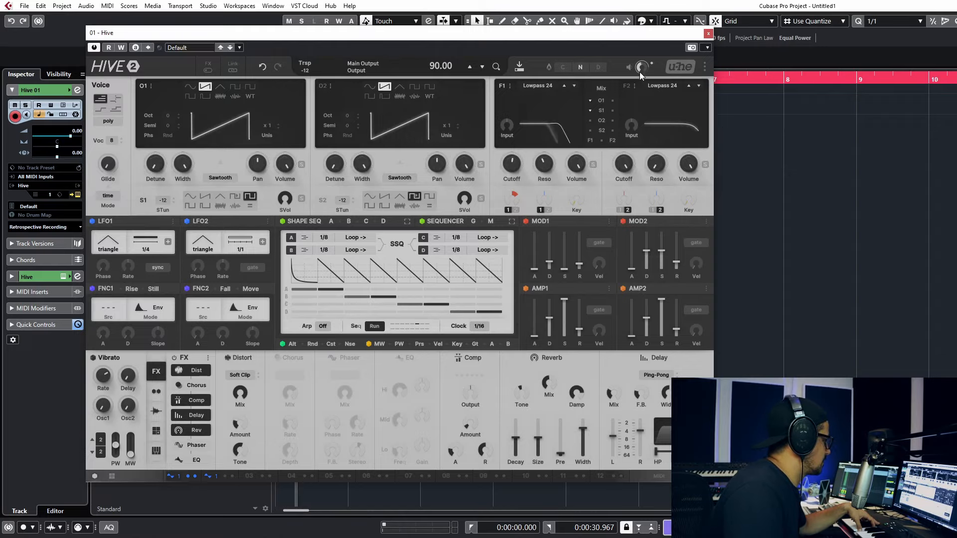
scroll(639, 75, down, 3)
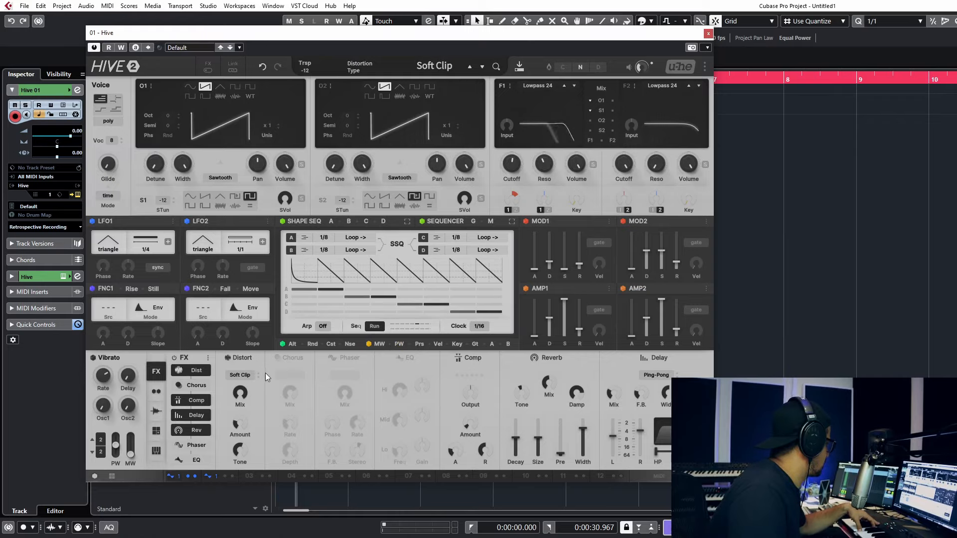
scroll(248, 374, down, 1)
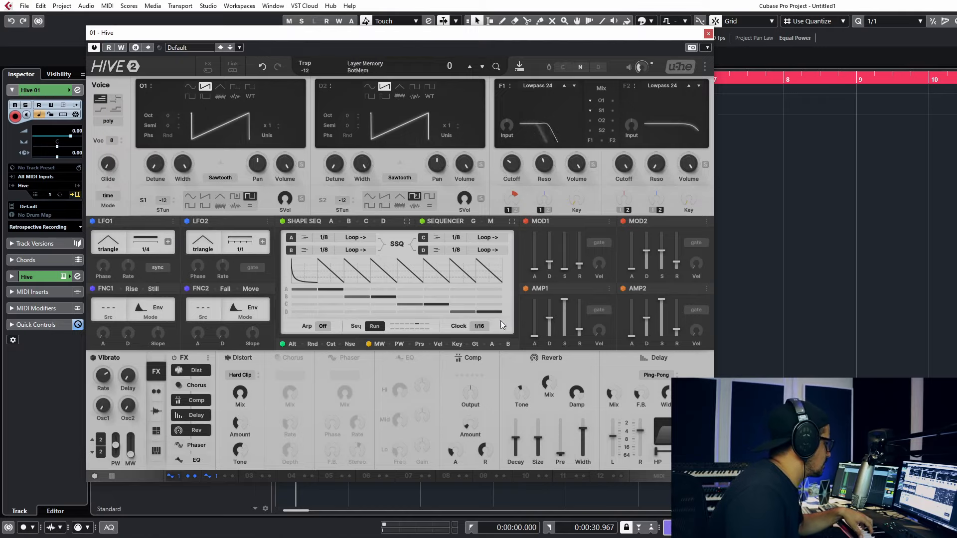
Step: Try out the dry/wet mix settings of the reverb and the delay
drag(548, 384, 551, 411)
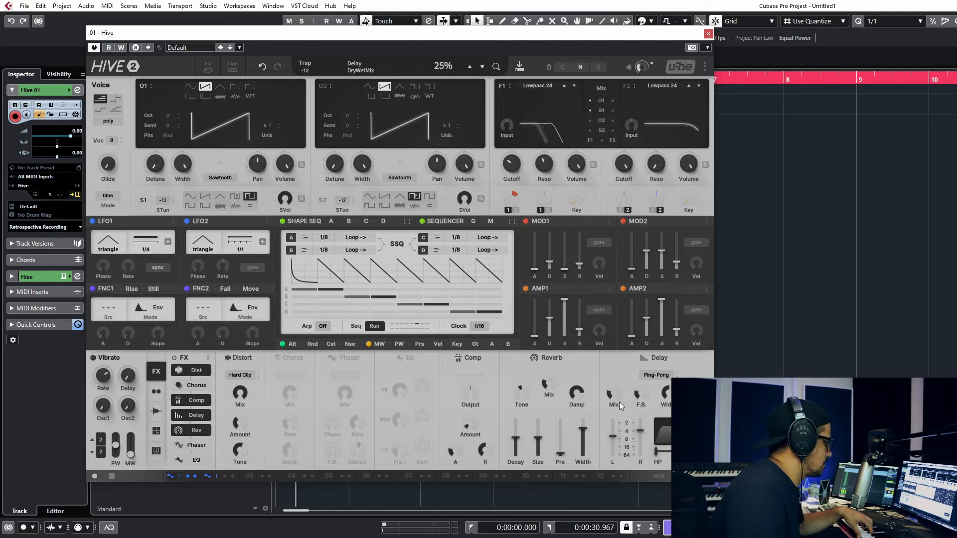
drag(619, 402, 681, 325)
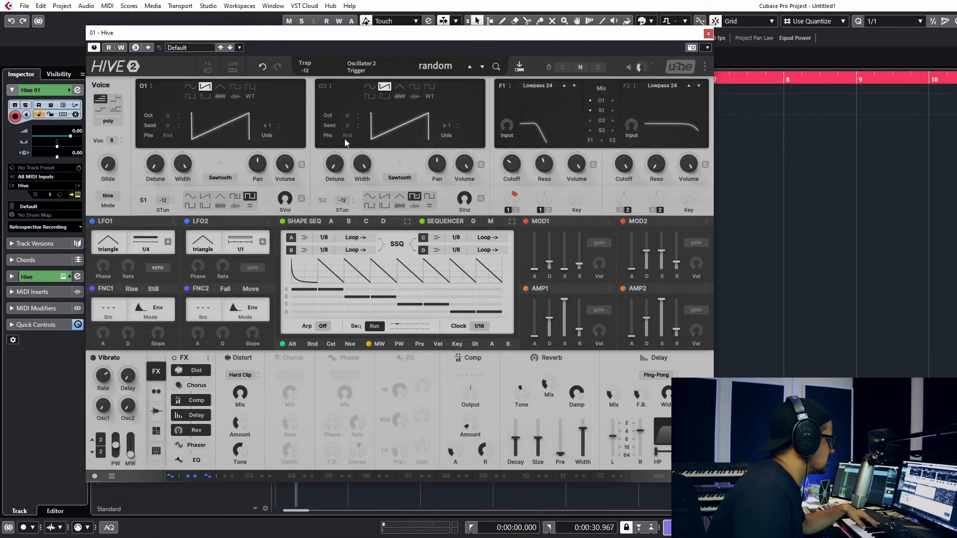
Step: Switch oscillator 2 to wavetable mode and route it into filter 2
click(429, 96)
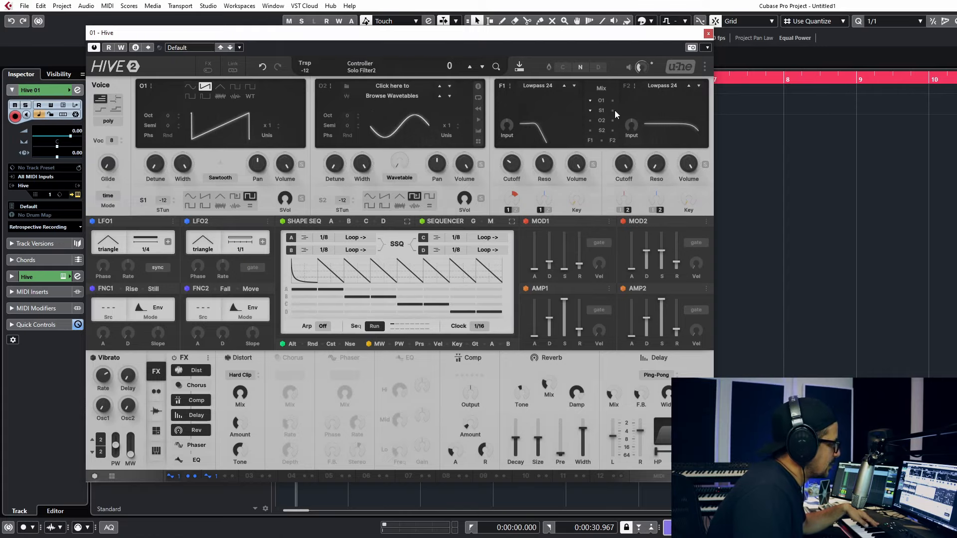
click(633, 87)
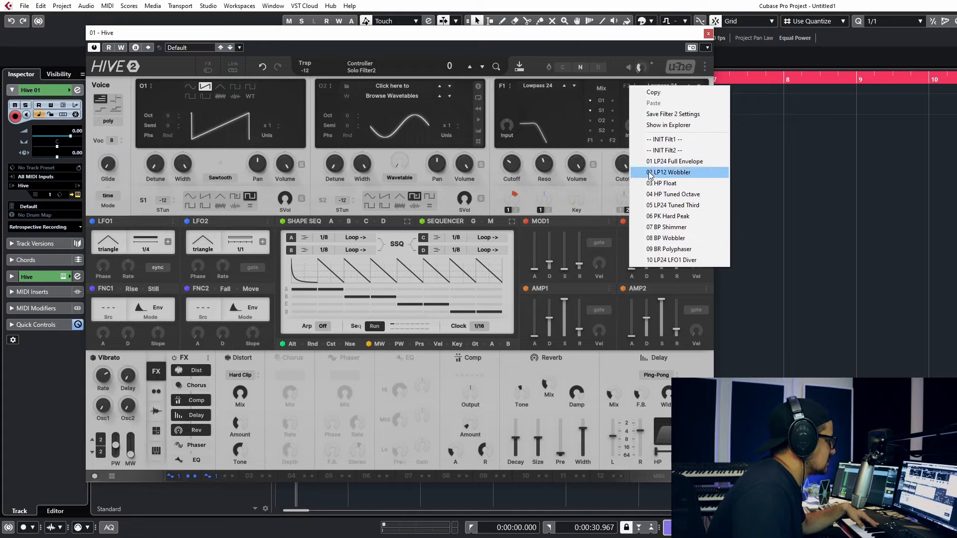
click(606, 54)
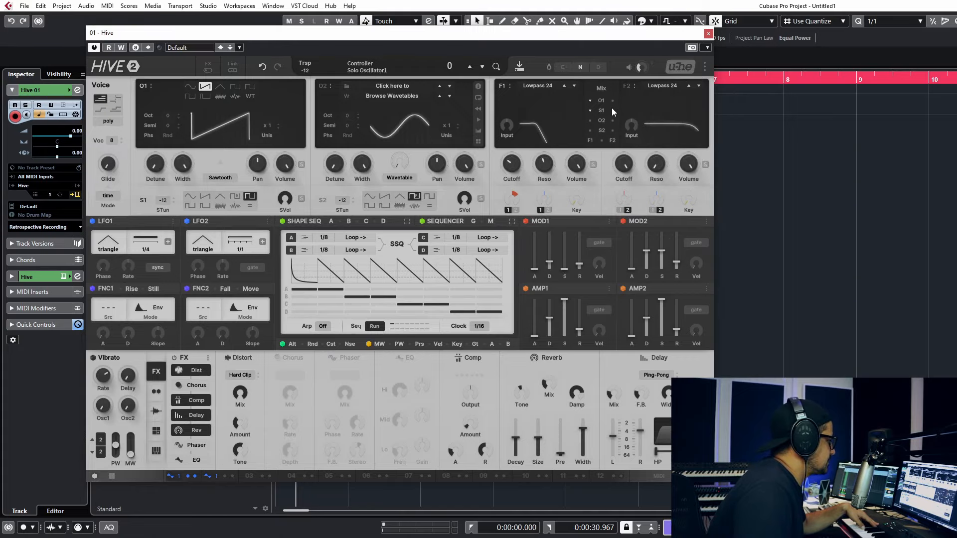
click(612, 120)
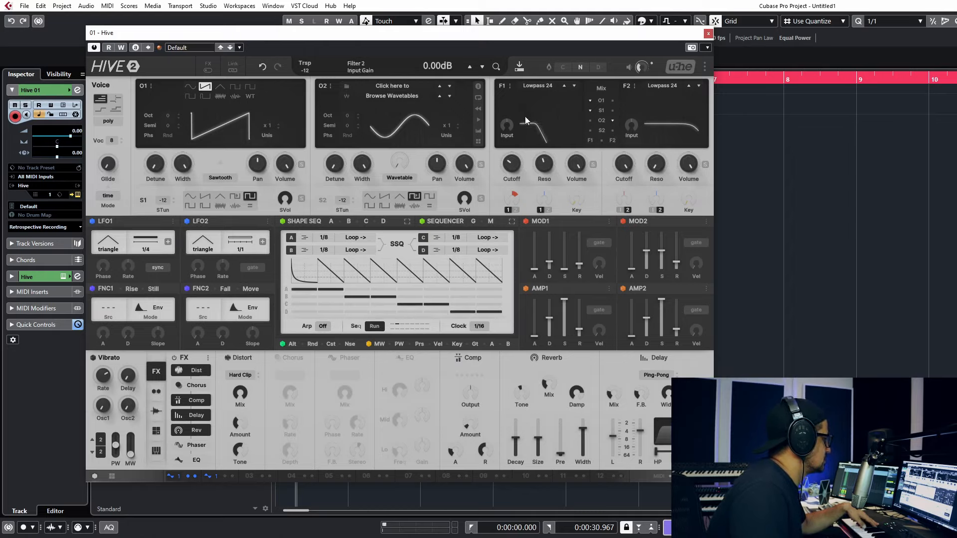
Step: Change filter 2's type to Comb and solo oscillator 2
click(673, 87)
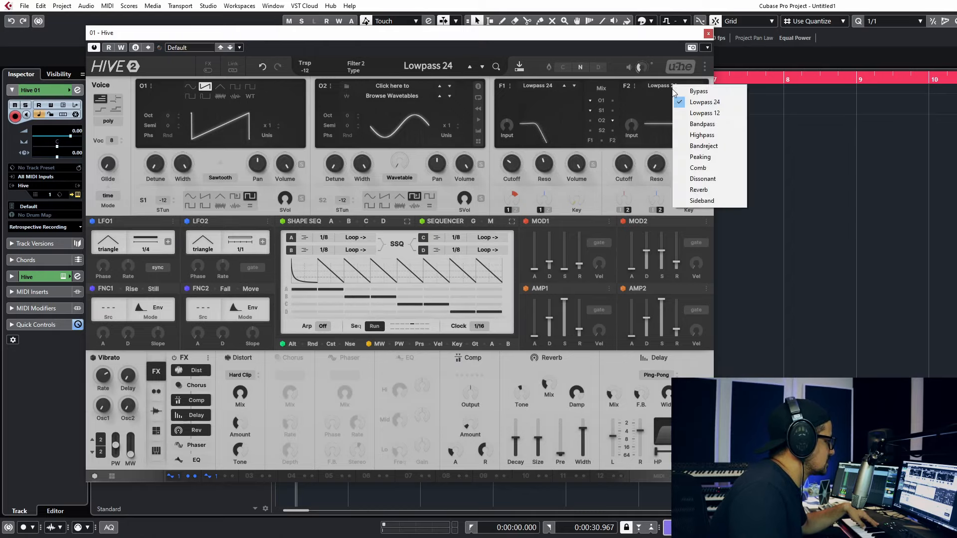
click(697, 168)
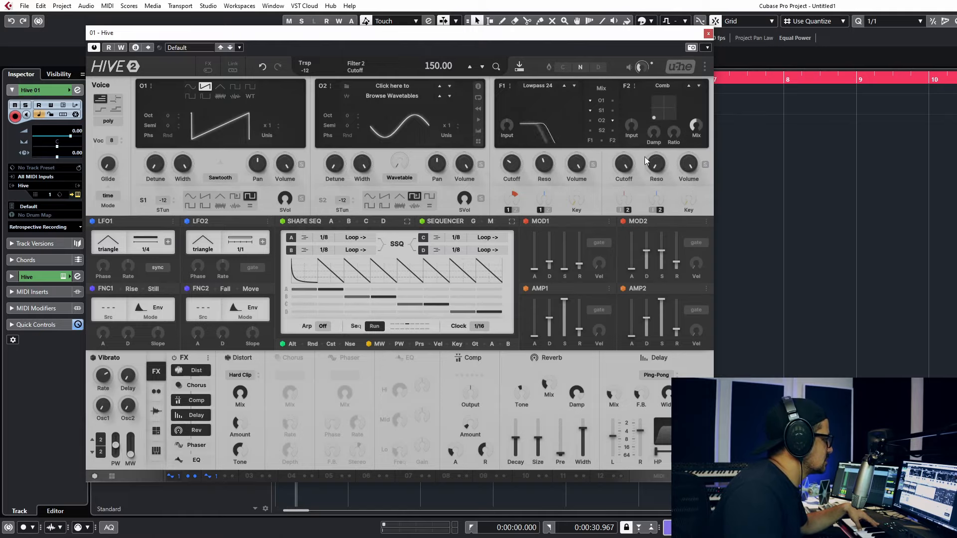
click(601, 121)
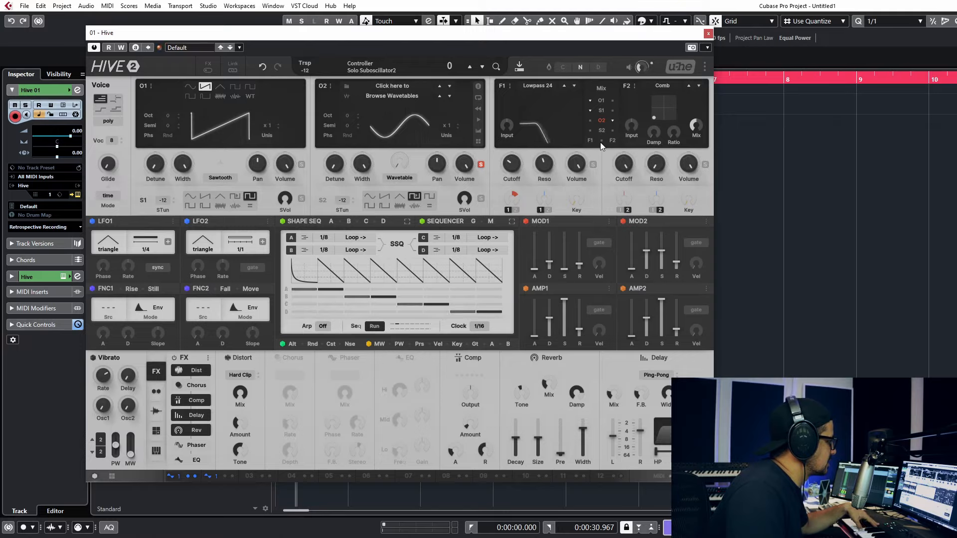
Step: Step through oscillator 2's Additive wavetables and load Bell Sixteen.wav
click(406, 120)
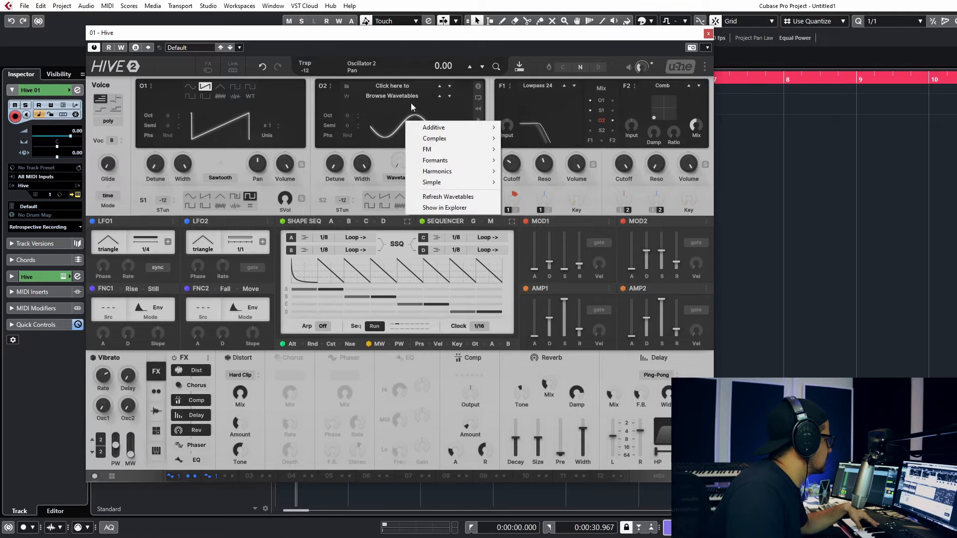
click(411, 97)
click(450, 95)
click(450, 96)
click(450, 96)
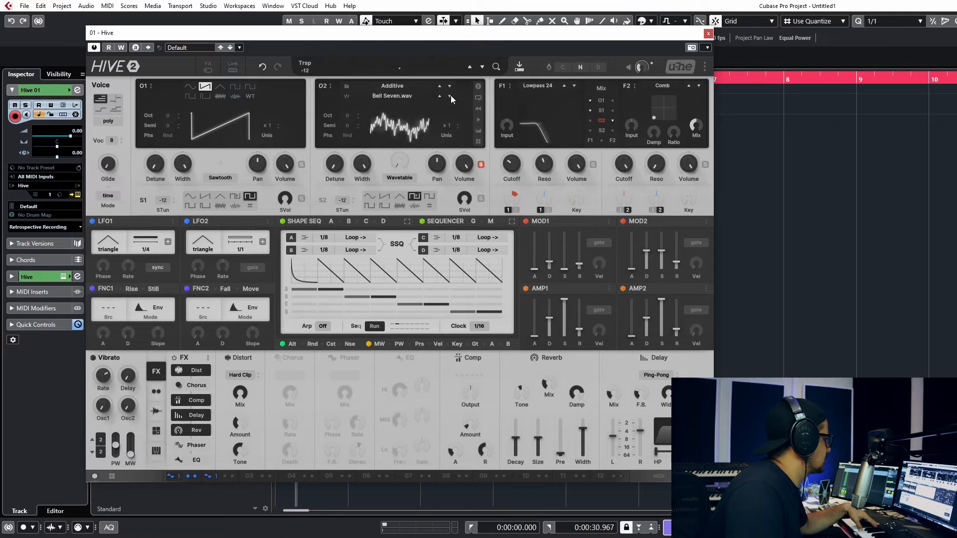
click(450, 95)
Step: Sweep oscillator 2's wavetable position up to 86.50, trying another sub-oscillator waveform along the way
drag(408, 162, 404, 158)
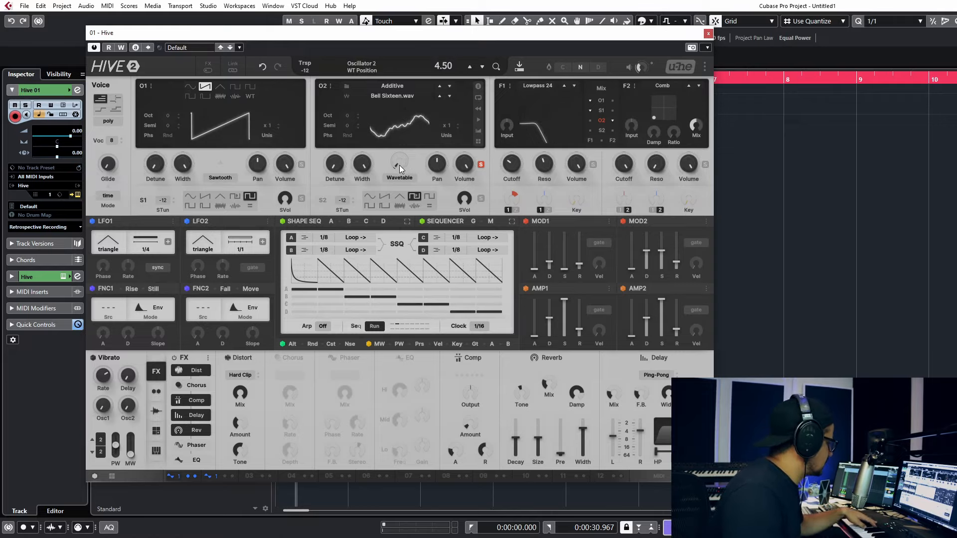
drag(402, 175, 414, 135)
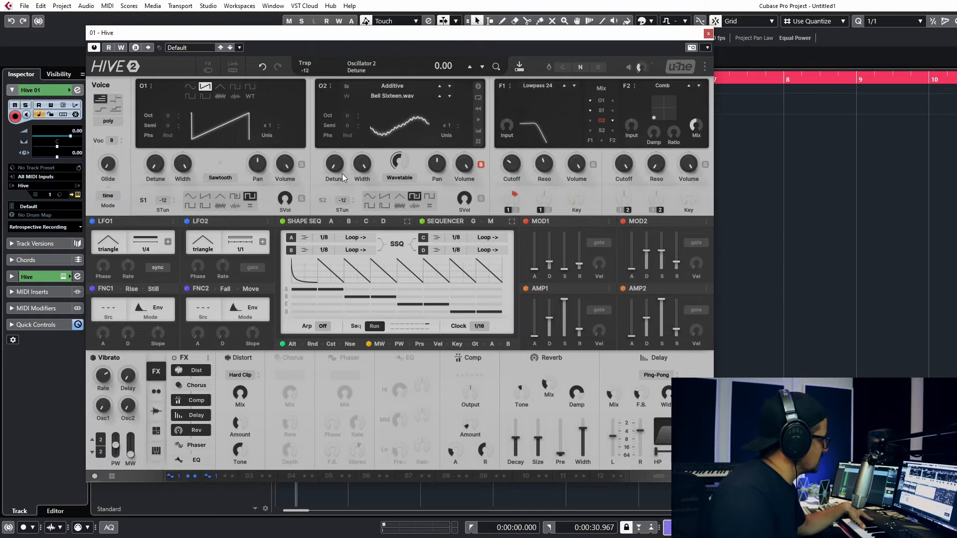
click(429, 196)
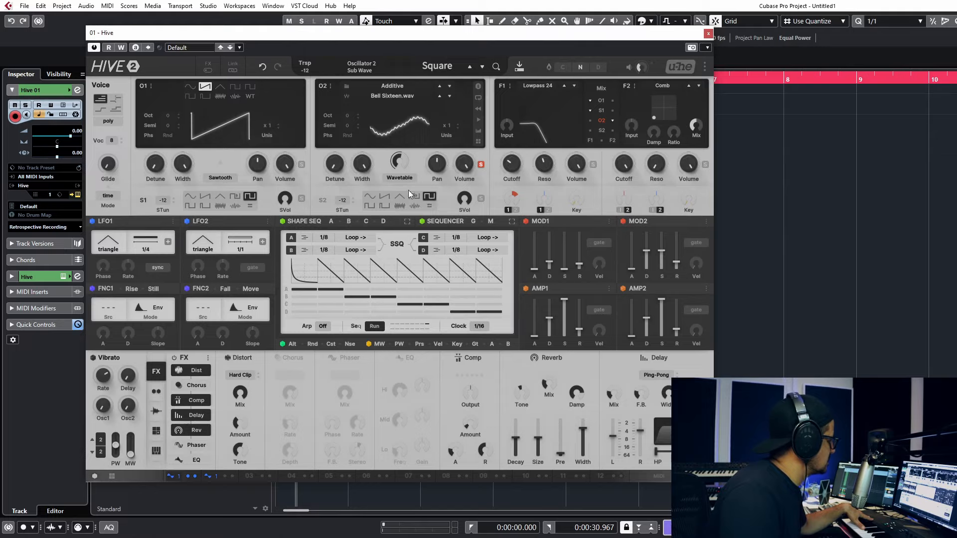
click(414, 196)
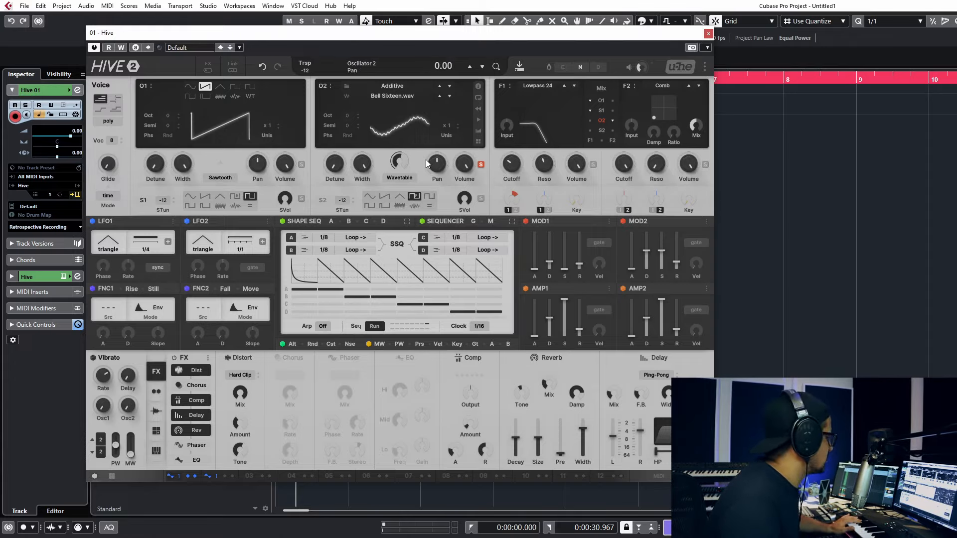
drag(399, 164, 412, 130)
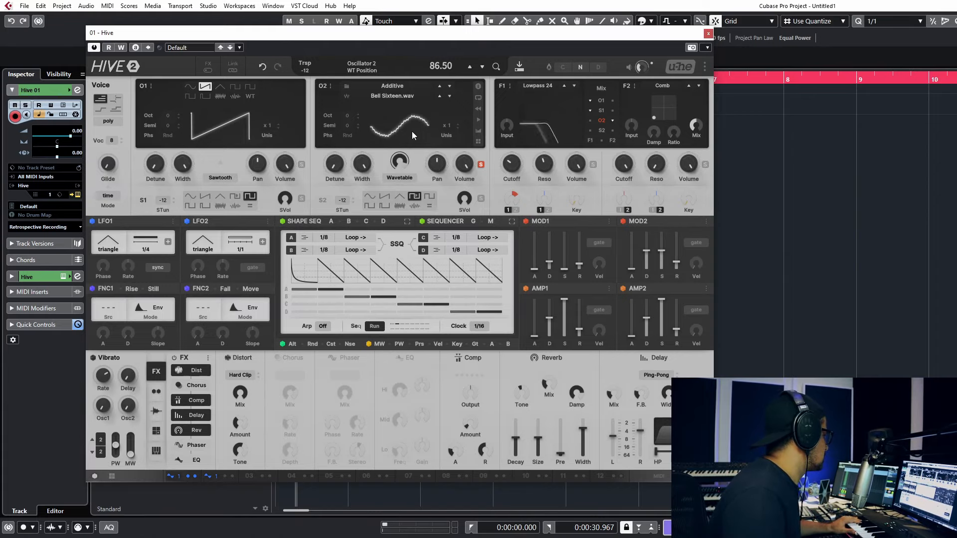
Step: Load the Glass to Brass.wav wavetable into oscillator 2 and set its wavetable position to 56.50
click(449, 96)
click(448, 96)
click(448, 96)
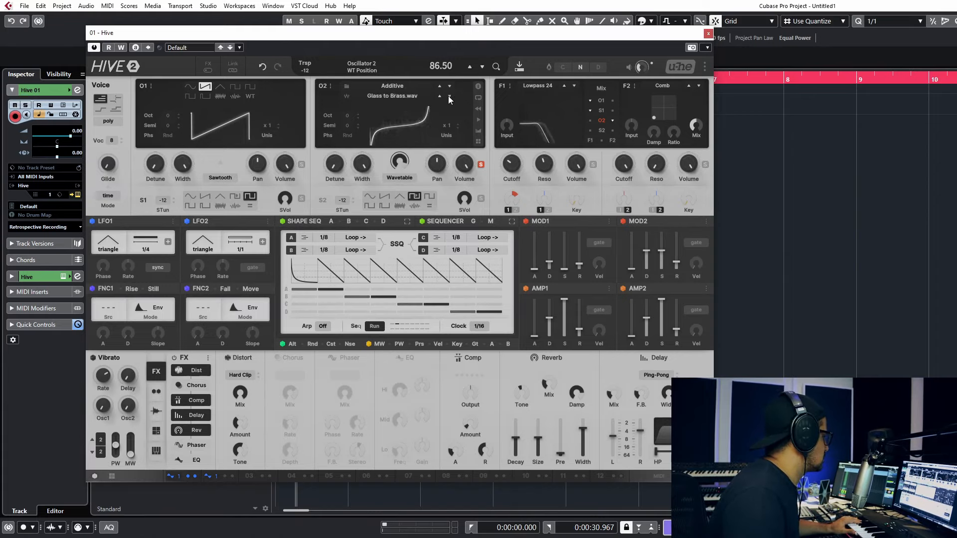
drag(399, 165, 397, 193)
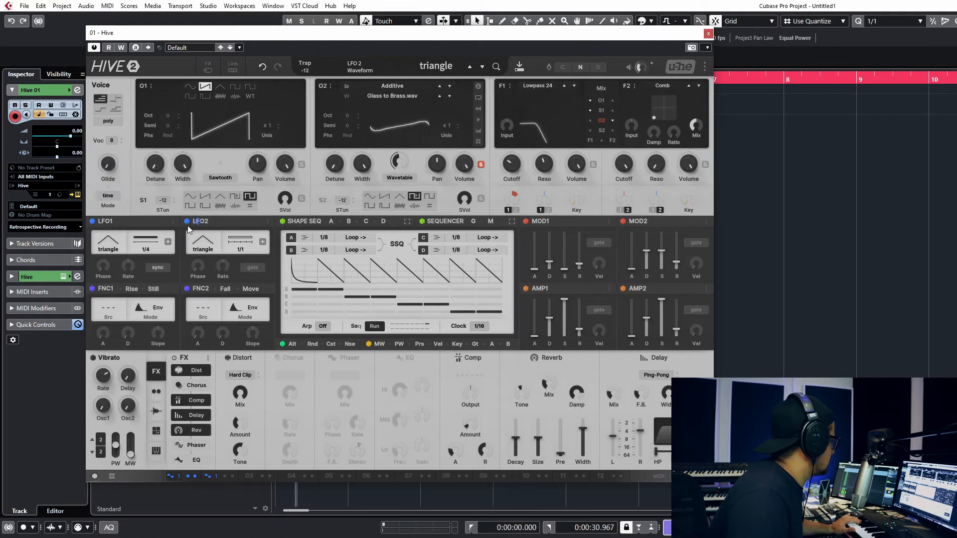
Step: Assign LFO2 to oscillator 2's wavetable position and raise the modulation depth in matrix slot 2
drag(200, 221, 399, 162)
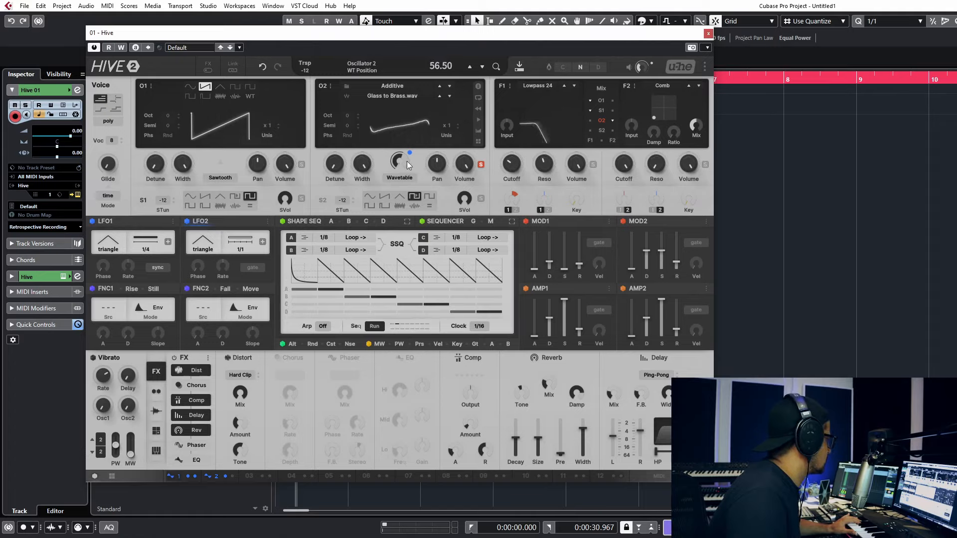
click(157, 430)
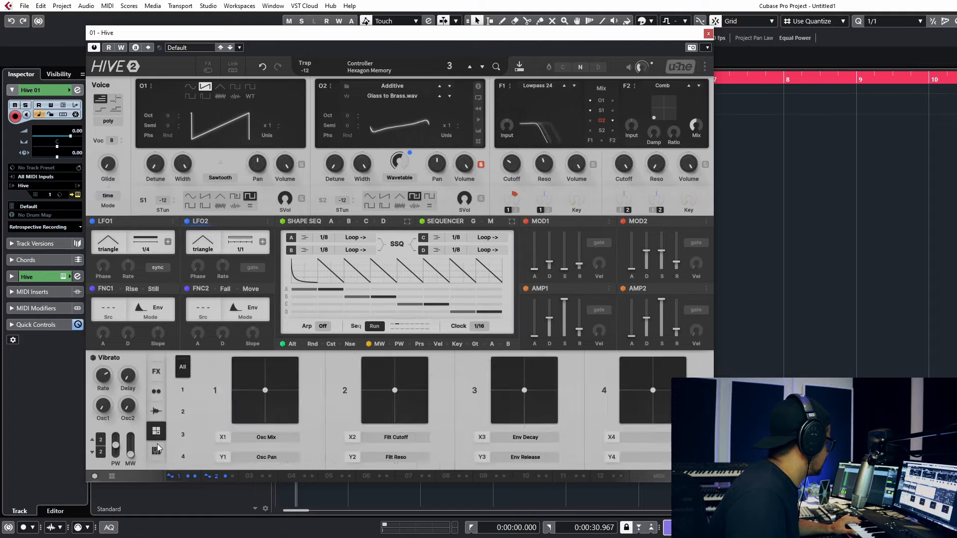
click(156, 450)
click(156, 411)
click(156, 393)
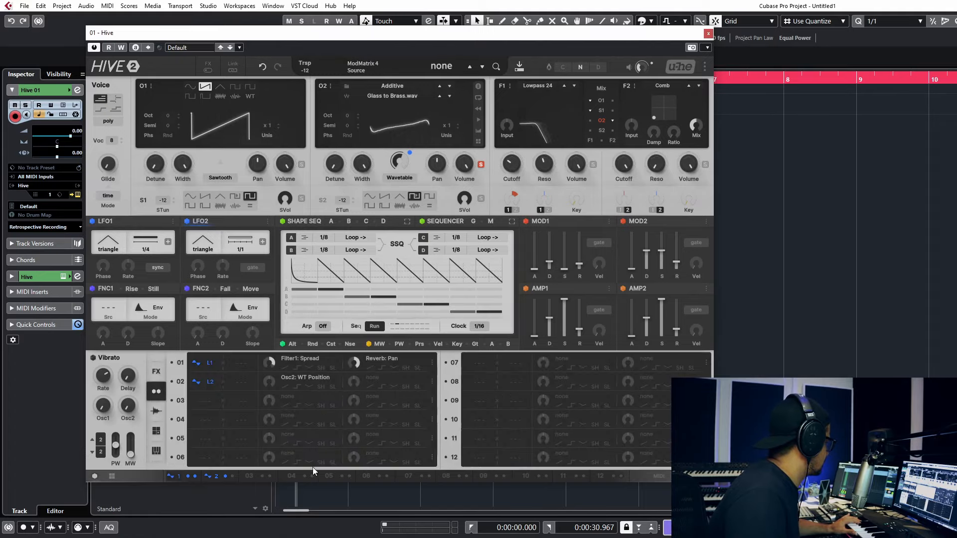
drag(290, 387, 278, 368)
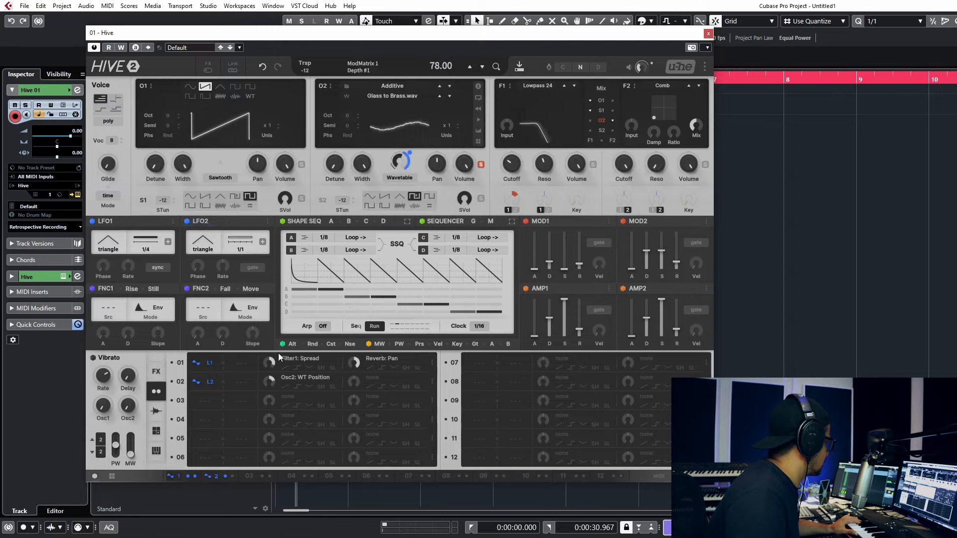
Step: Set LFO2's restart mode to sync and its rate to 1/2 dot
click(253, 267)
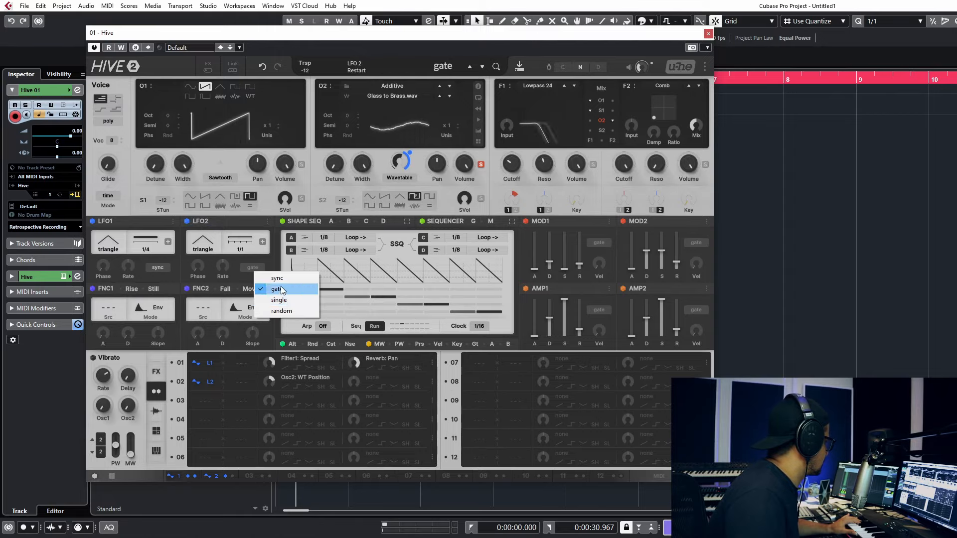
click(274, 280)
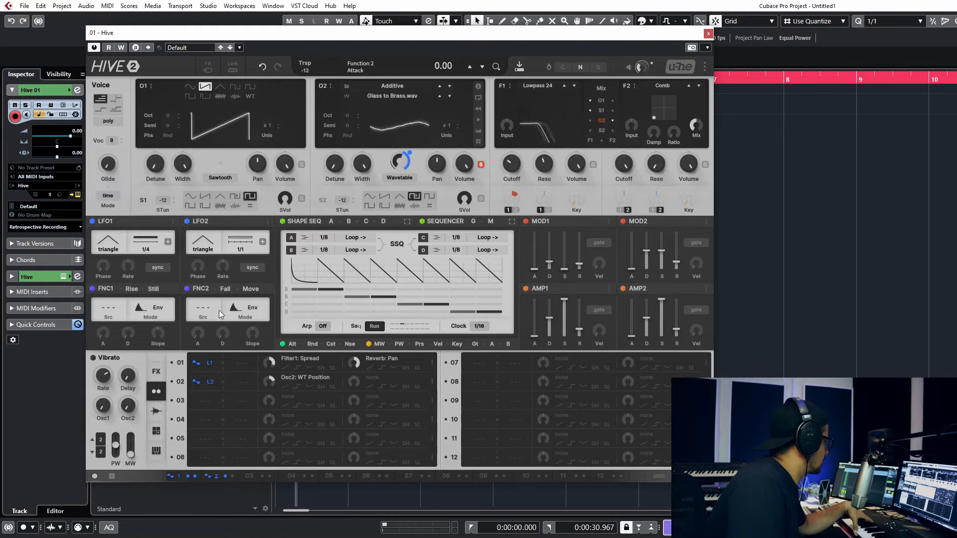
click(240, 249)
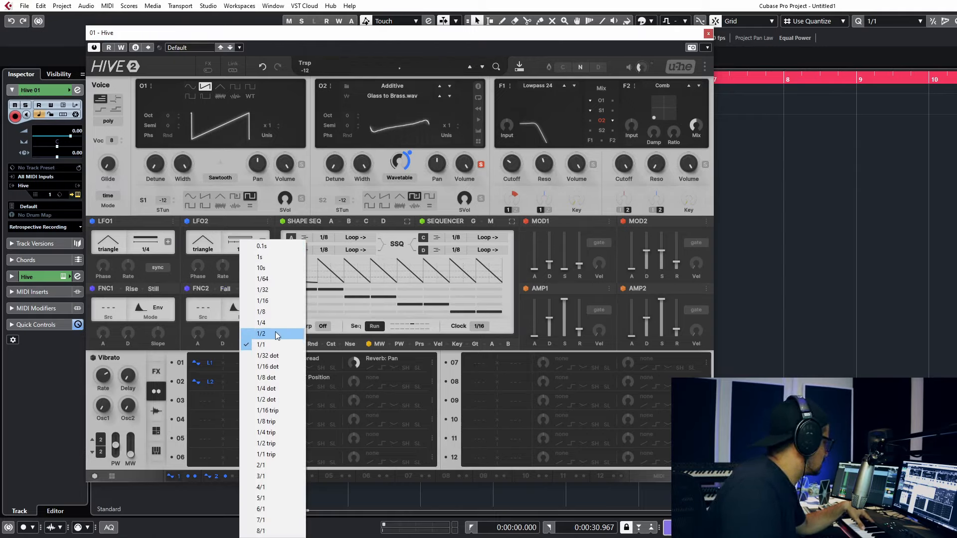
click(271, 400)
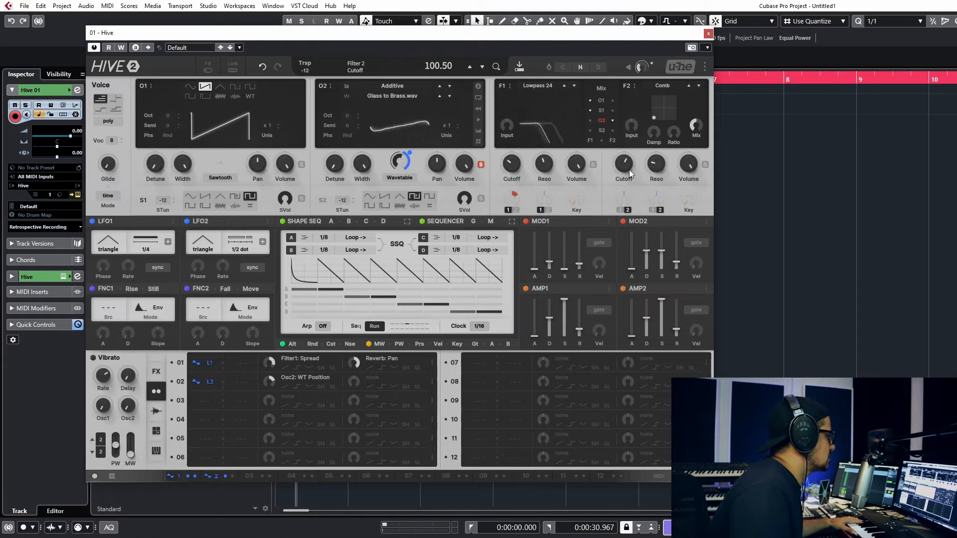
Step: Set LFO2's rate to 3/1, then assign LFO2 to filter 2's cutoff with a raised modulation depth in matrix slot 2
mouse_move(629, 169)
mouse_down()
mouse_move(618, 205)
mouse_move(634, 151)
mouse_move(631, 160)
mouse_up()
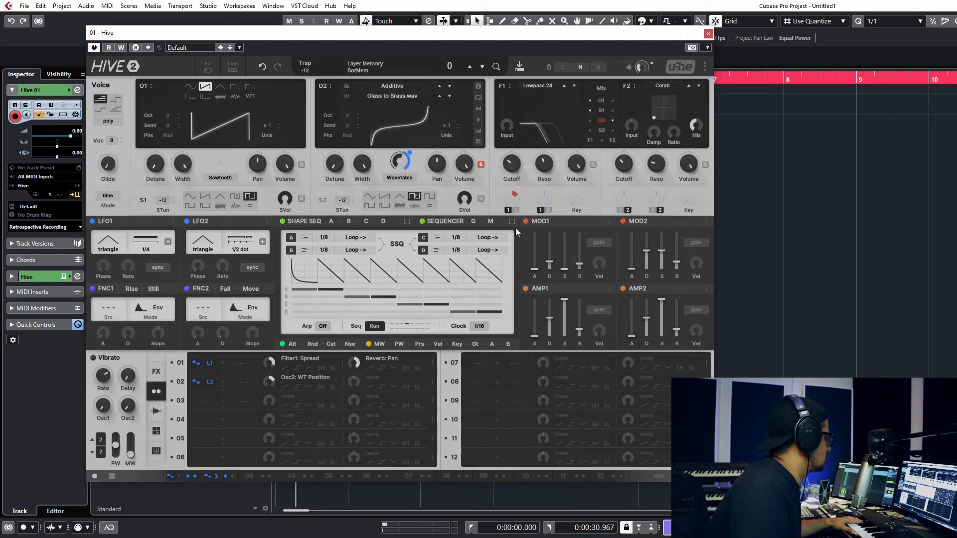
click(240, 249)
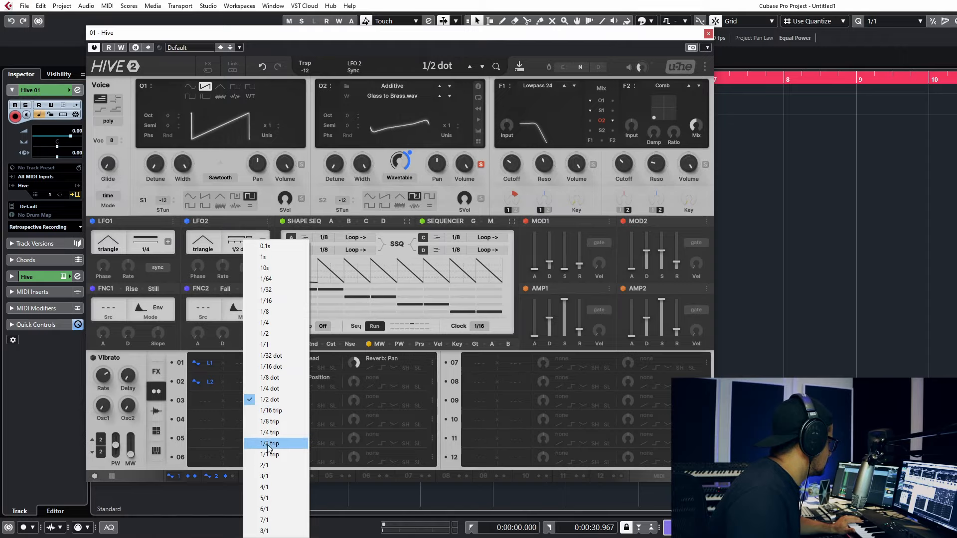
click(266, 477)
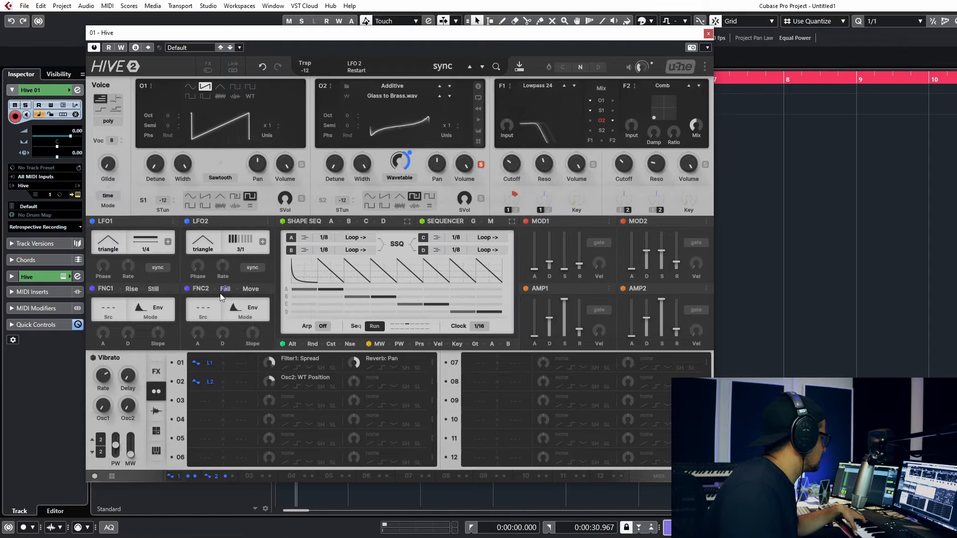
drag(204, 223, 626, 188)
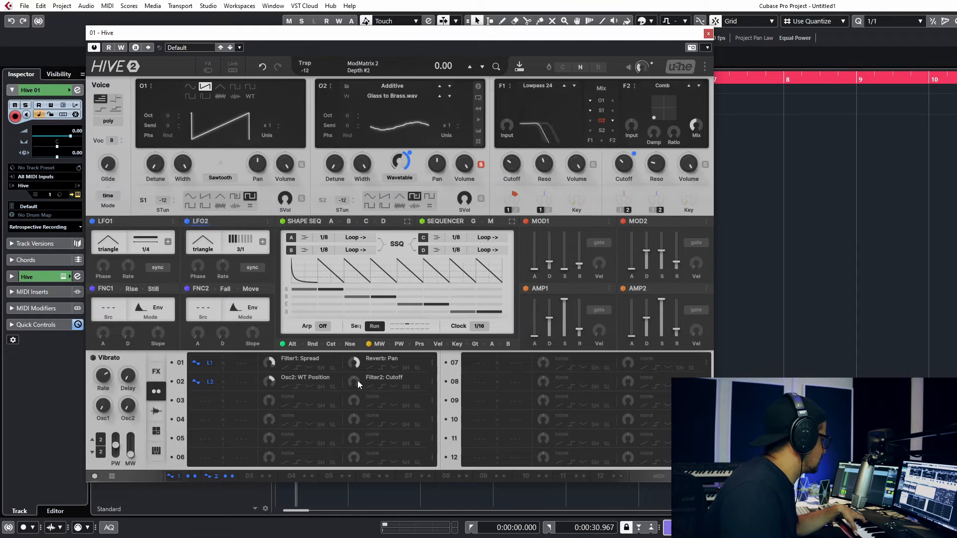
drag(361, 374, 361, 379)
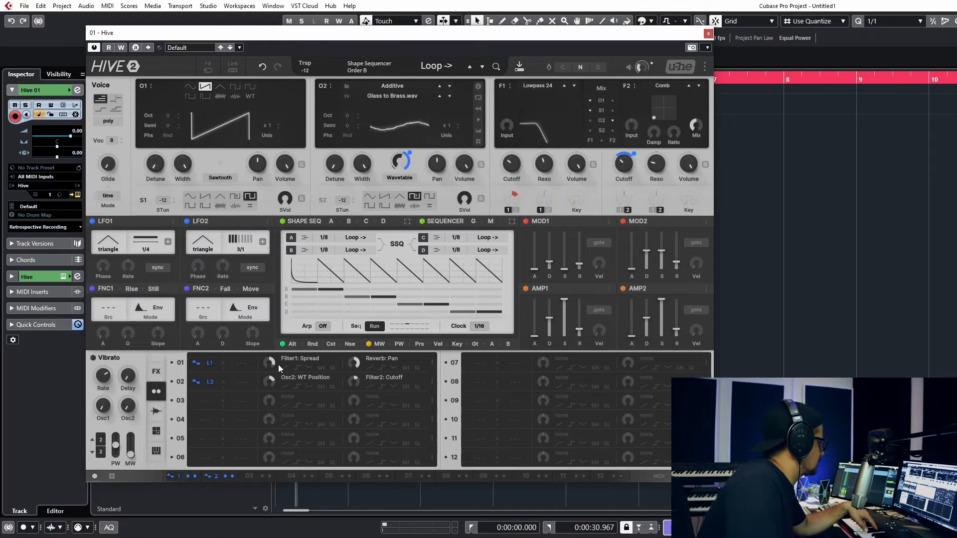
Step: Change the shape sequencer's first segment to a straight Saw shape
right_click(307, 268)
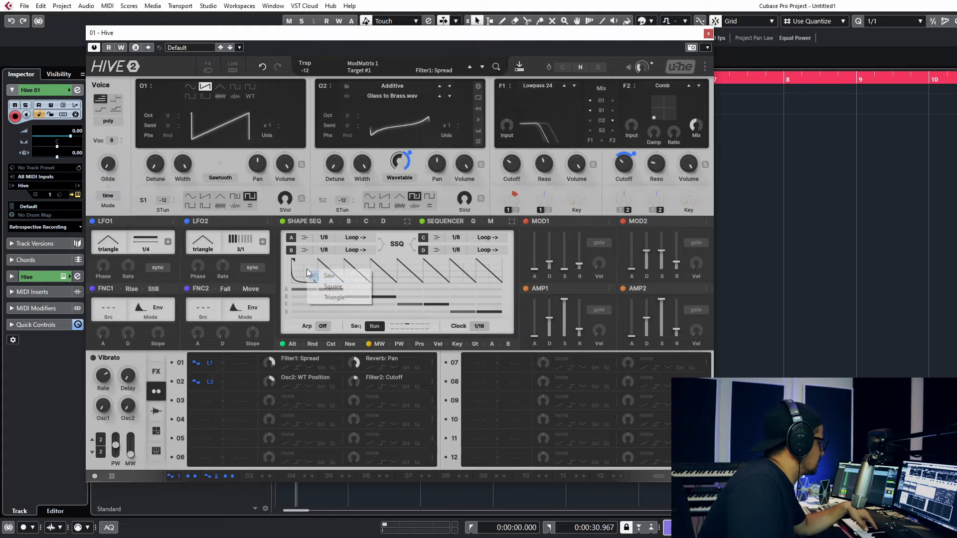
click(320, 273)
drag(320, 269, 310, 251)
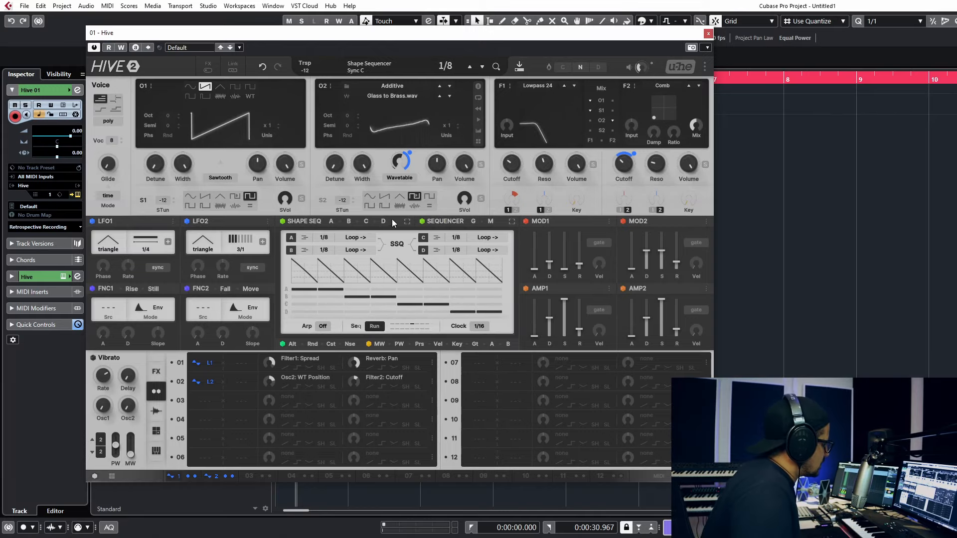
Step: In the Shape Sequencer Editor, try a square first segment and lower the starting levels of the second and fourth saw segments
click(406, 221)
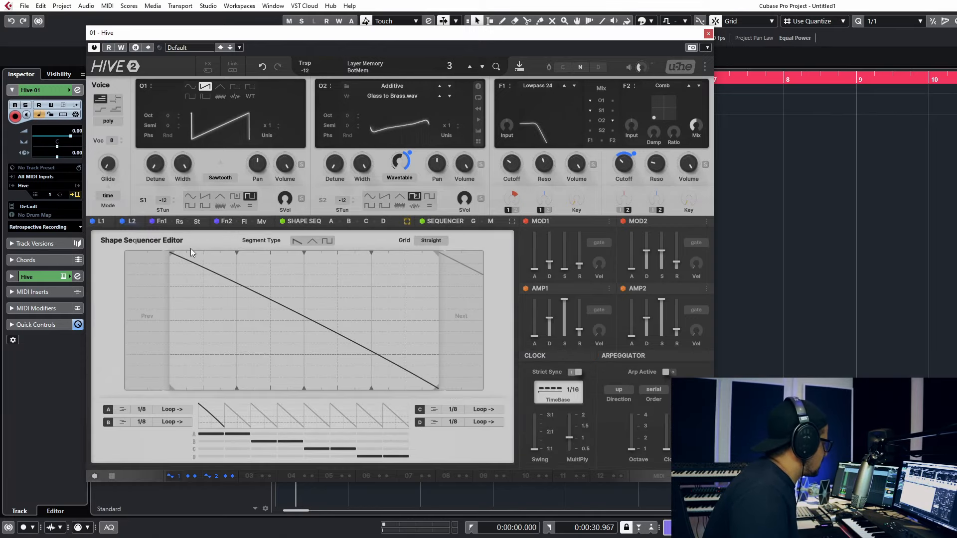
click(326, 241)
drag(318, 393, 275, 316)
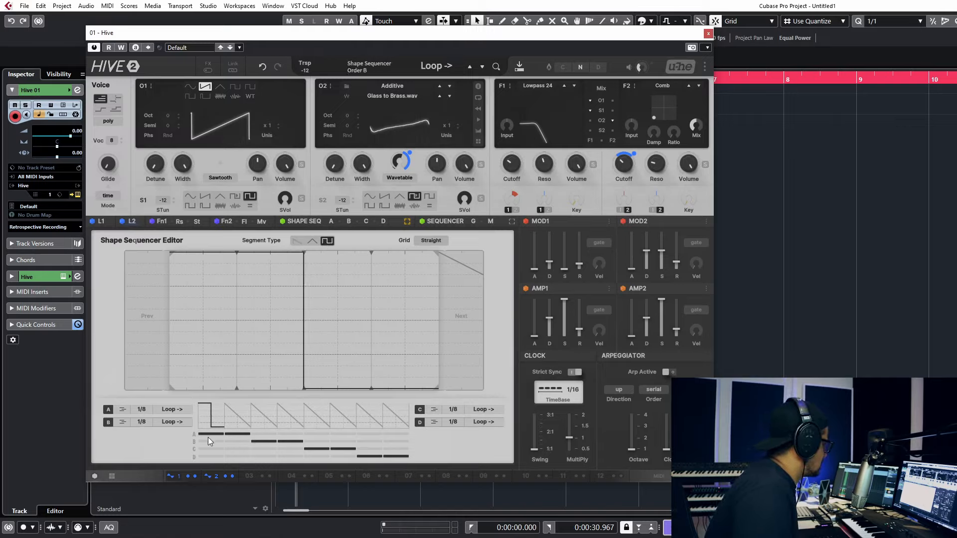
click(231, 411)
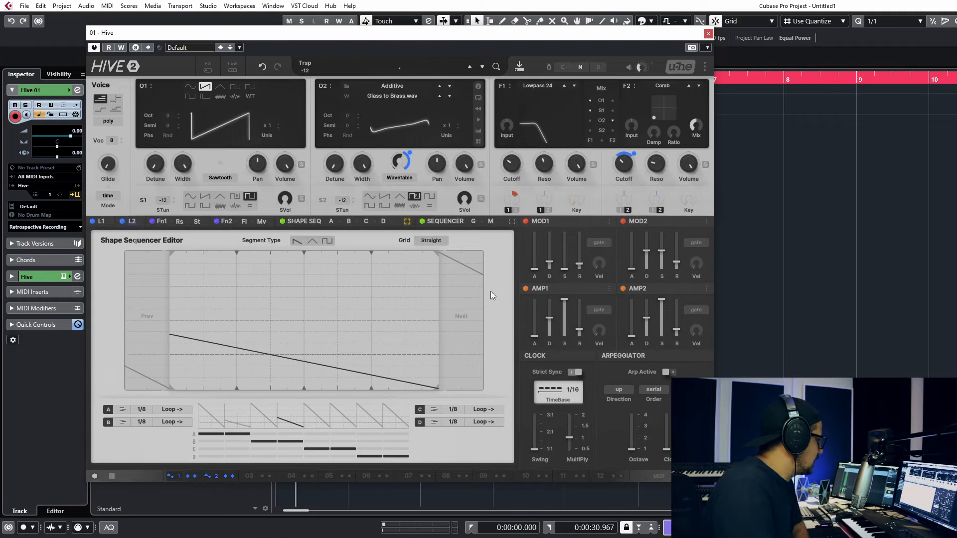
click(407, 222)
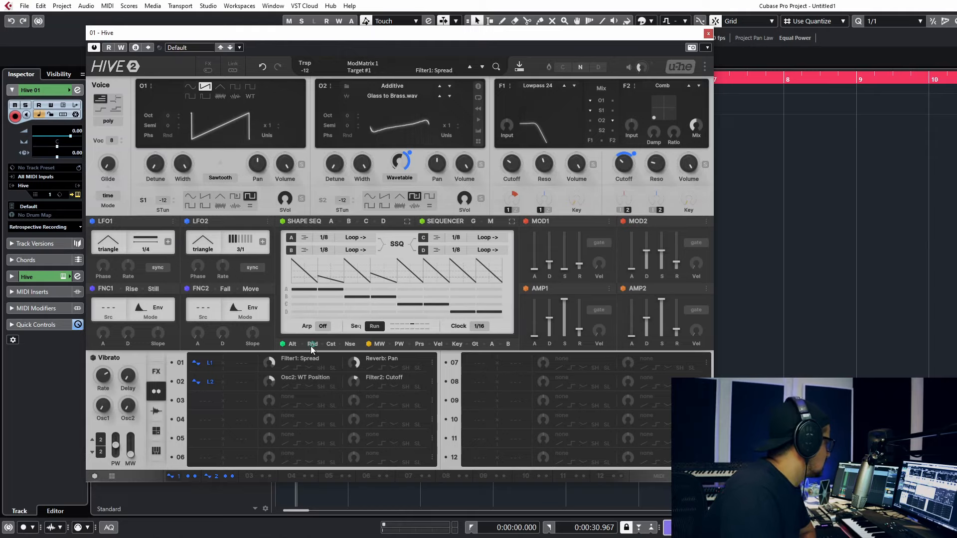
Step: Assign the random modulator to filter 1's cutoff and adjust the modulation depth in matrix slot 3
drag(312, 344, 511, 164)
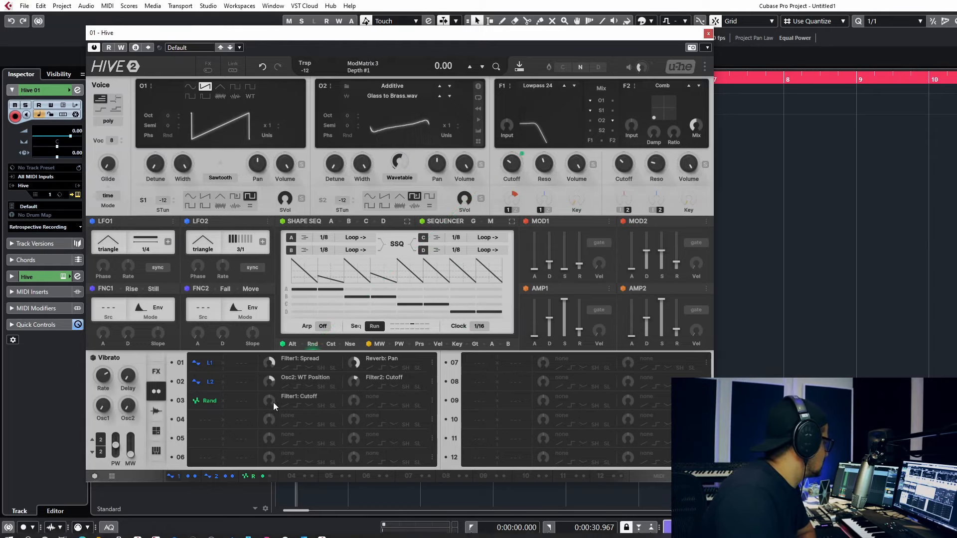
drag(273, 402, 276, 399)
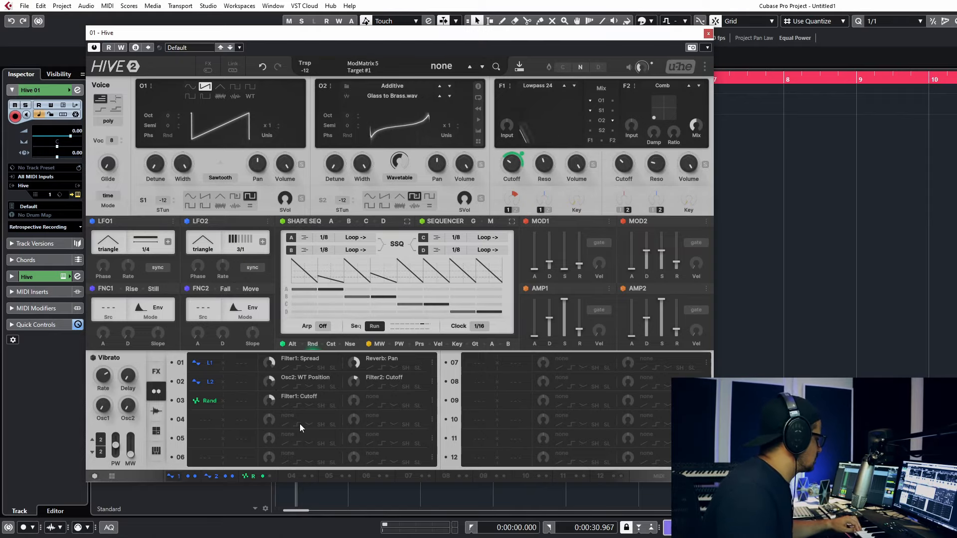
drag(272, 401, 272, 394)
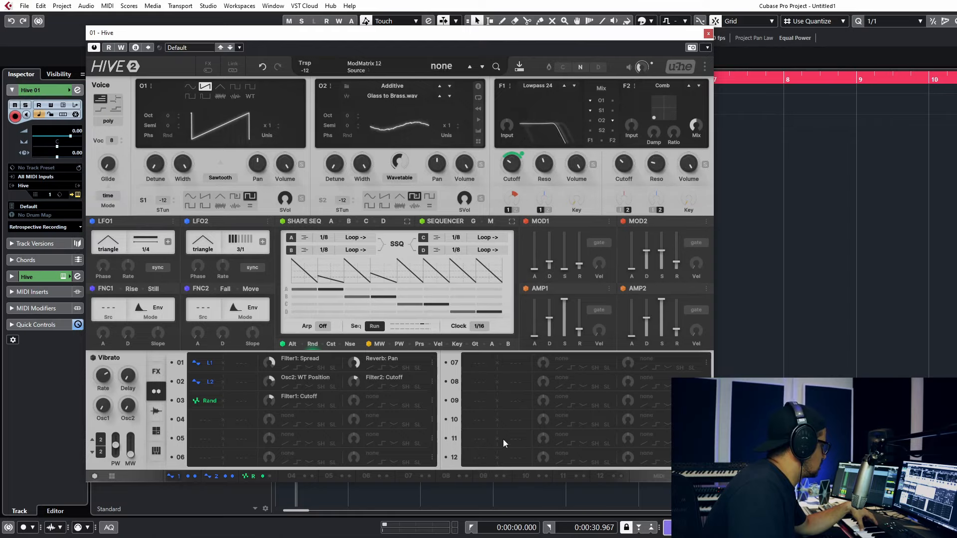
Step: Review matrix slot 3's quantize and curve options, keeping the curve at none / linear, and set its rectification to unipolarize
click(310, 406)
click(286, 402)
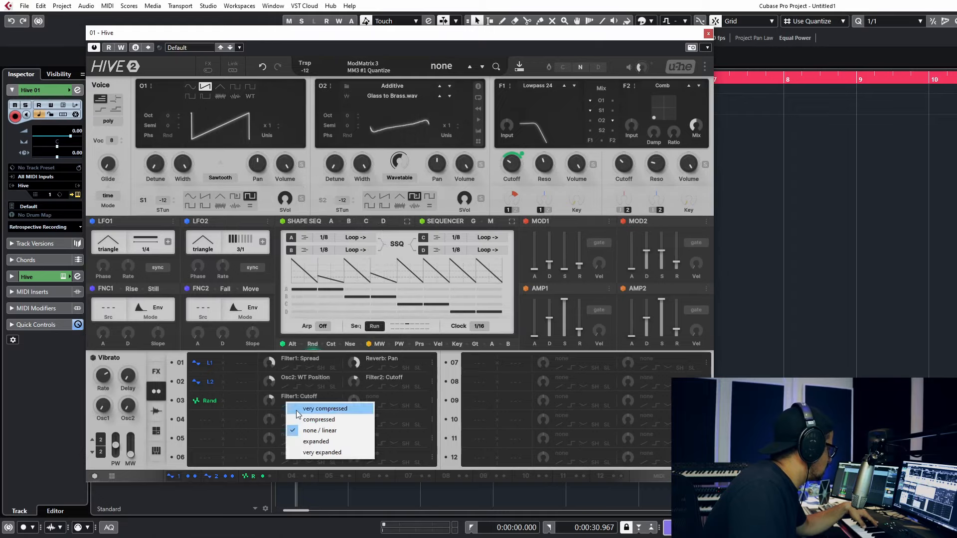
click(298, 435)
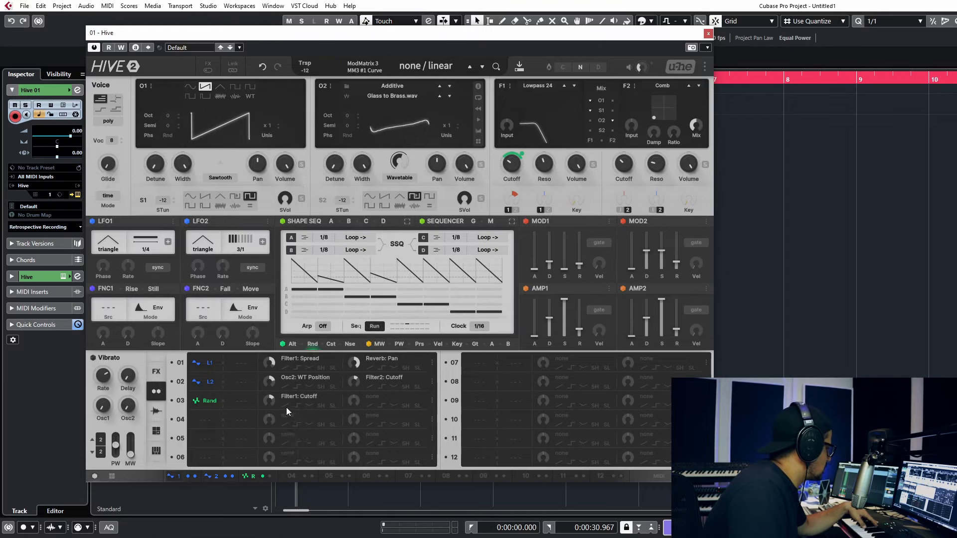
click(286, 408)
click(291, 405)
click(286, 406)
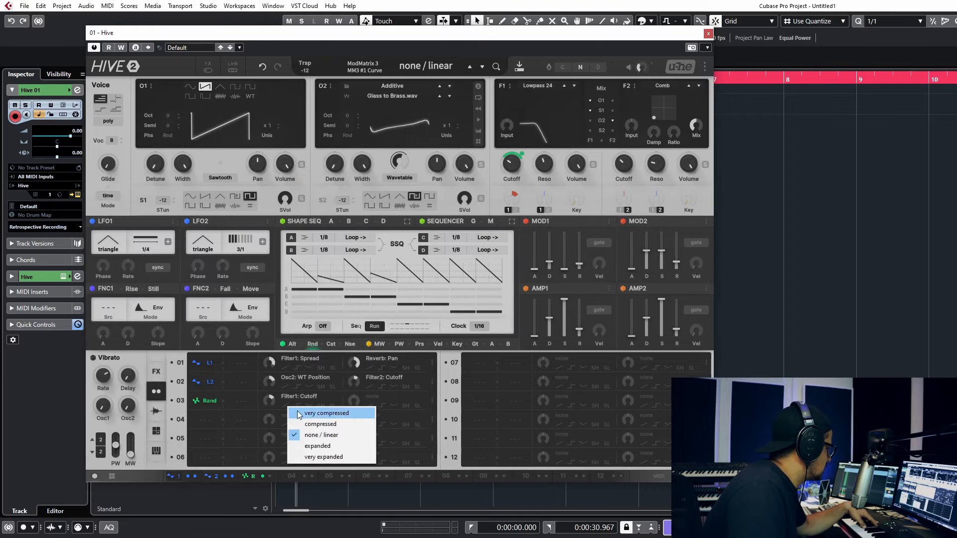
click(316, 404)
click(311, 406)
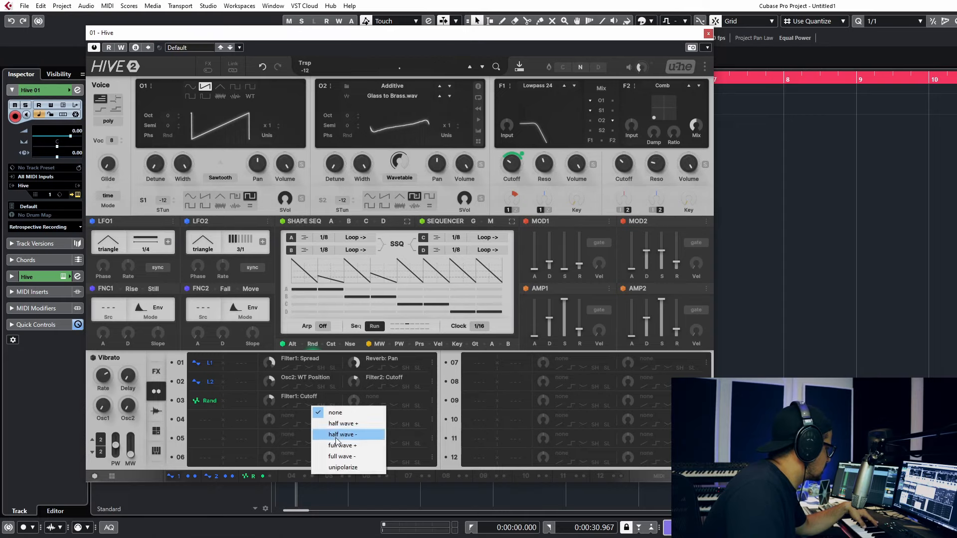
click(341, 467)
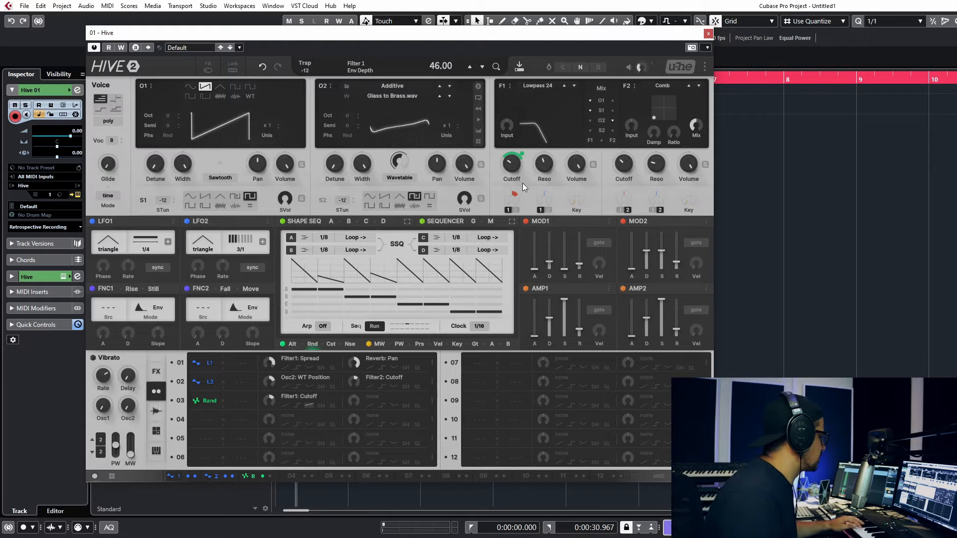
Step: Lower filter 1's cutoff, and reduce filter 2's volume with its solo switched off
drag(518, 172, 517, 201)
mouse_move(516, 166)
mouse_down()
mouse_move(524, 146)
mouse_move(515, 165)
mouse_move(522, 154)
mouse_up()
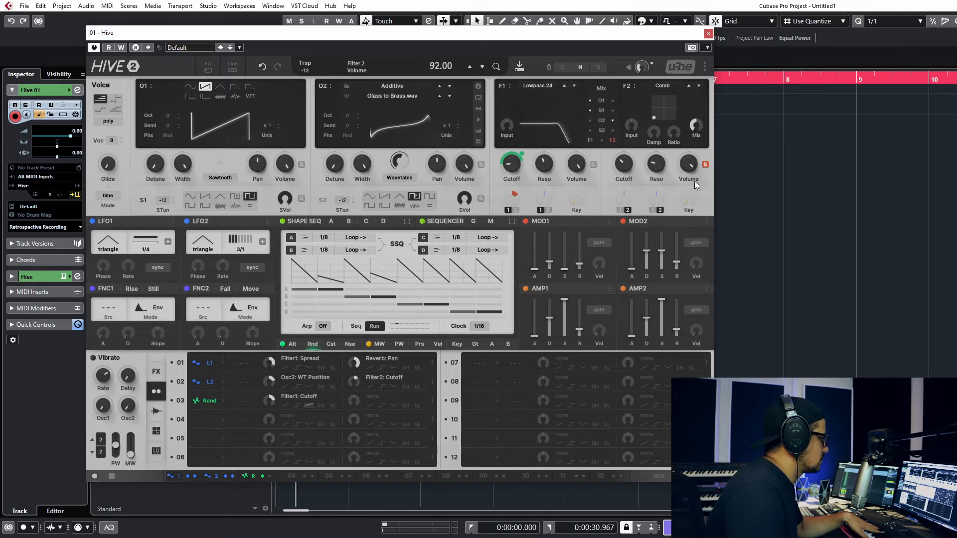
click(704, 166)
mouse_move(690, 160)
mouse_down()
mouse_move(691, 179)
mouse_move(692, 160)
mouse_move(707, 173)
mouse_move(691, 171)
mouse_up()
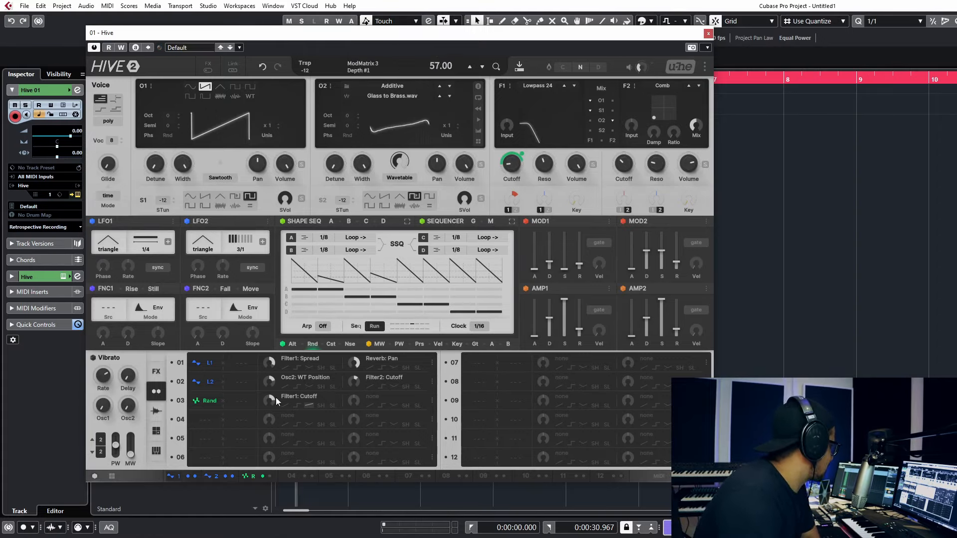
Step: Assign LFO1 to filter 2's spread in matrix slot 4 and adjust the modulation depth
click(210, 426)
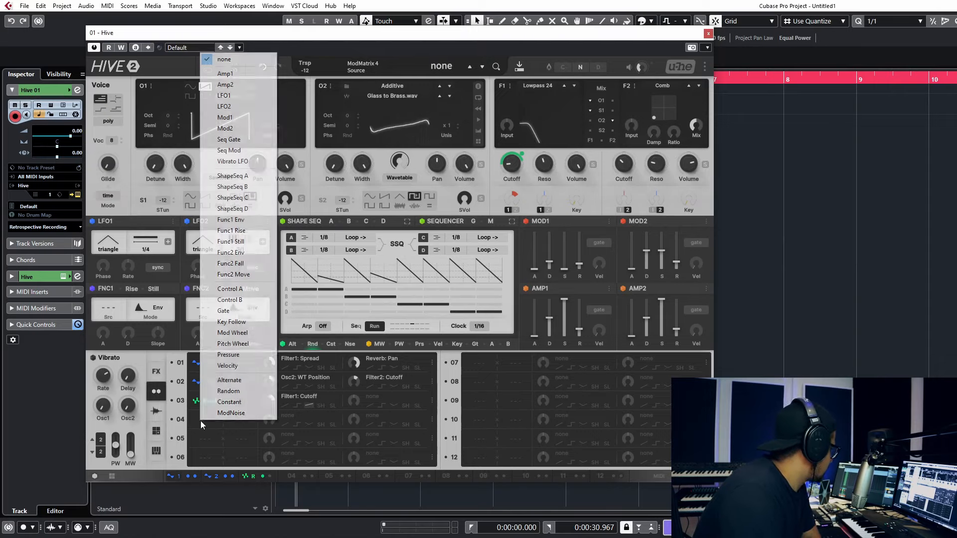
click(238, 129)
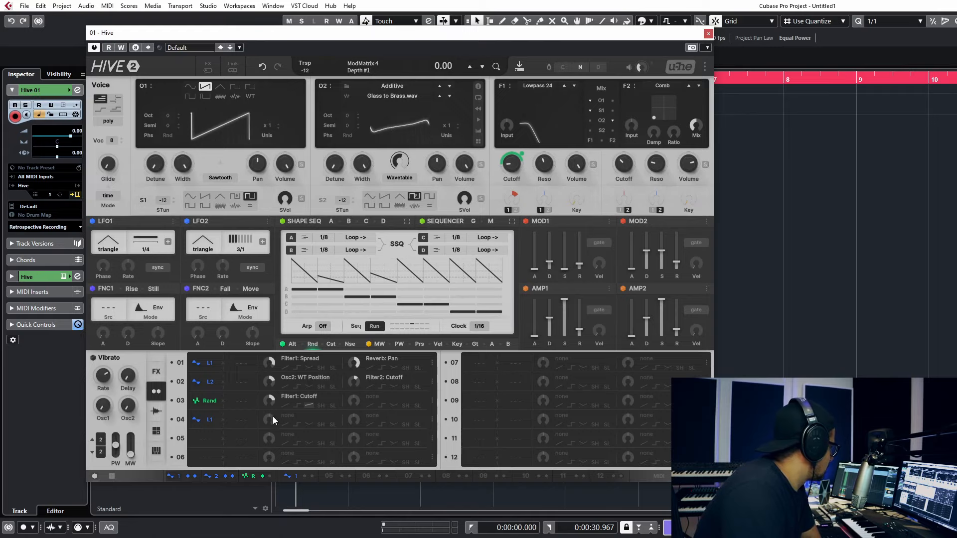
click(288, 418)
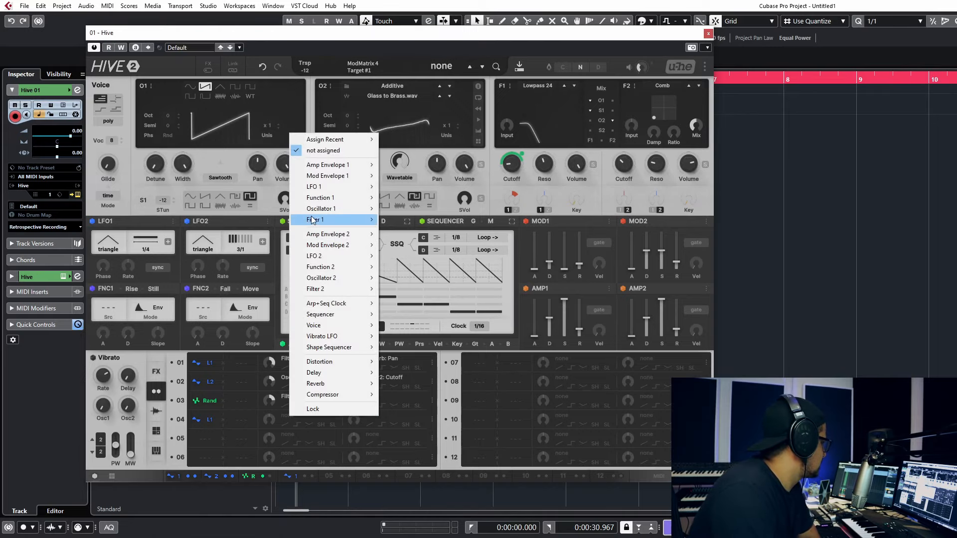
mouse_move(360, 290)
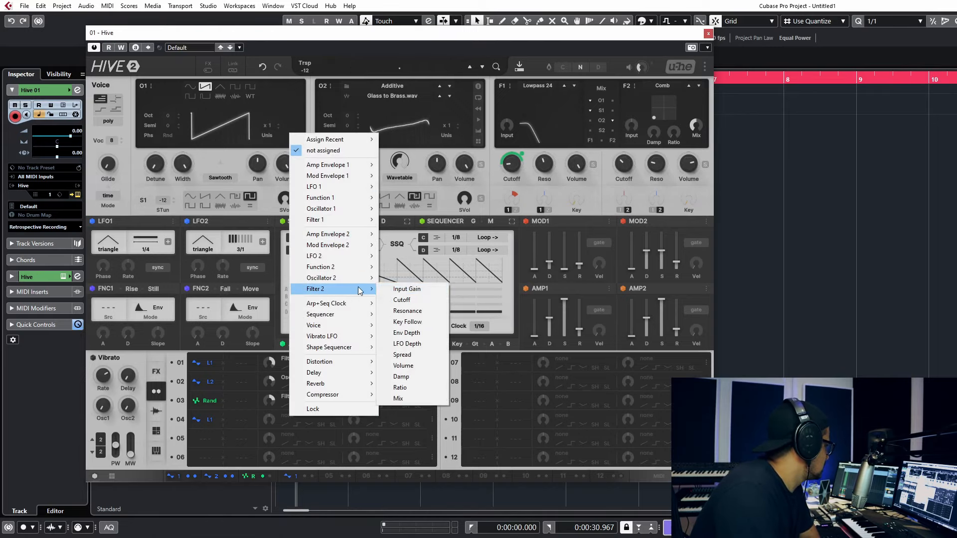
click(422, 355)
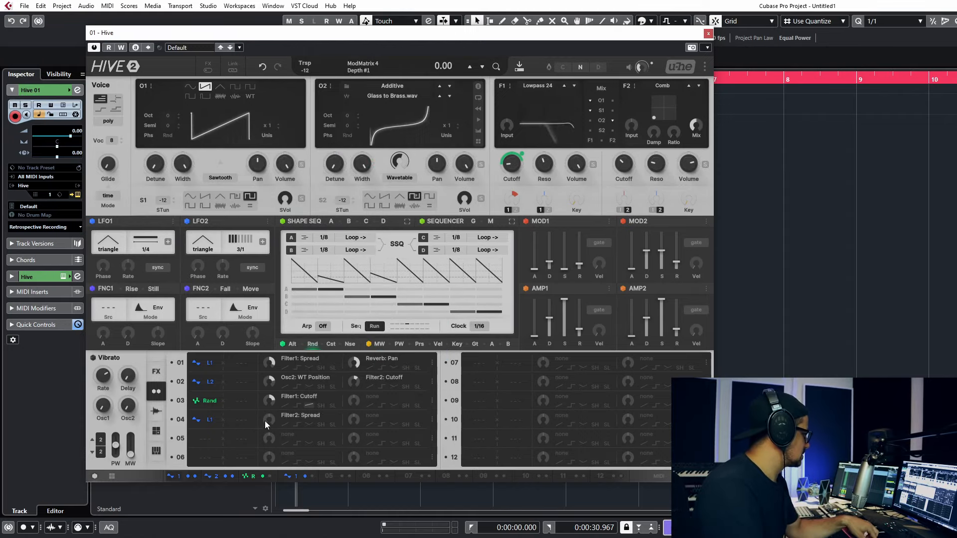
mouse_move(265, 421)
mouse_down()
mouse_move(275, 400)
mouse_move(271, 421)
mouse_up()
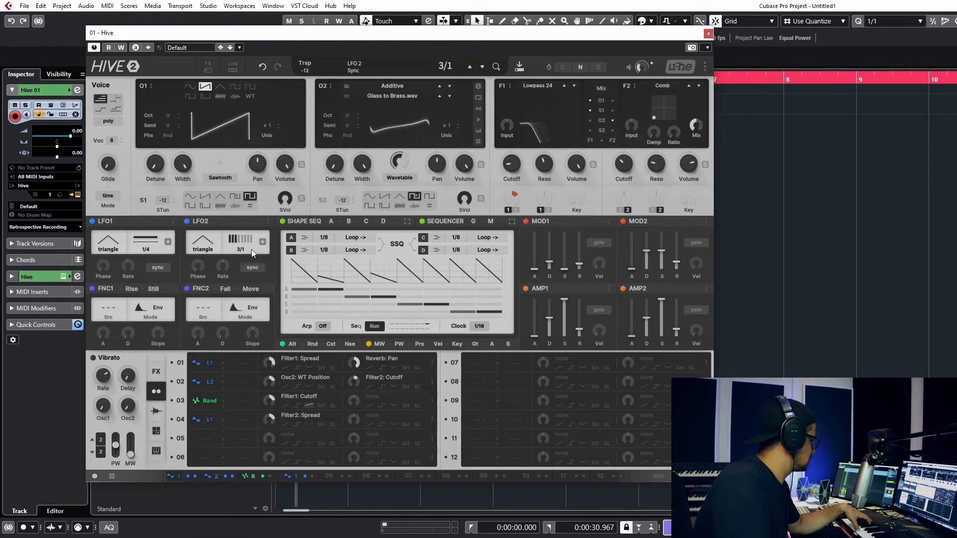
Step: View the scope, then switch the distortion effect's type to Corrode and raise its mix
click(155, 411)
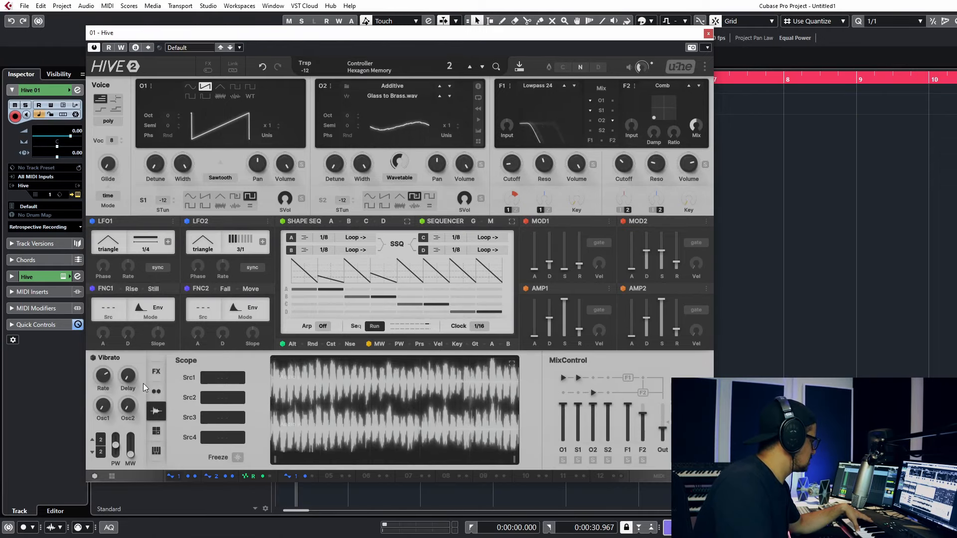
click(156, 372)
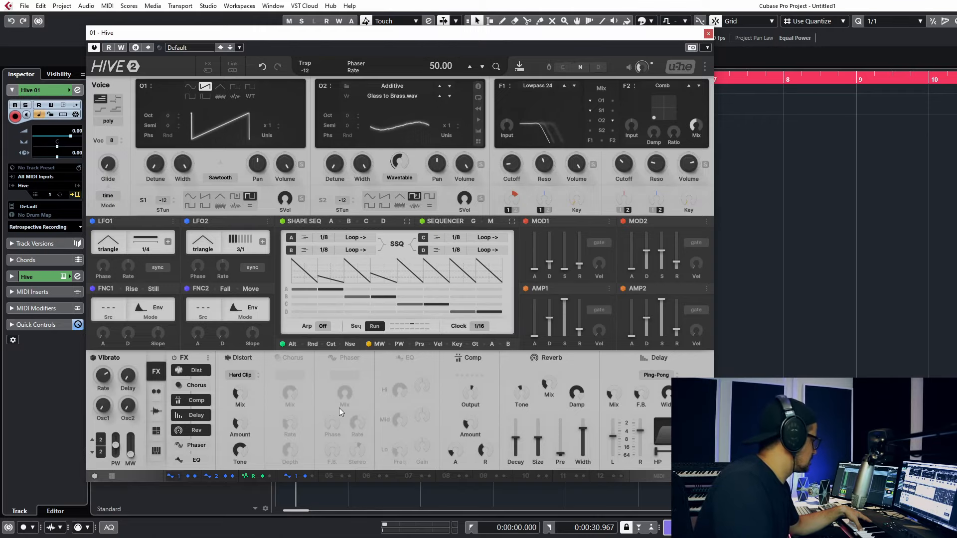
click(244, 375)
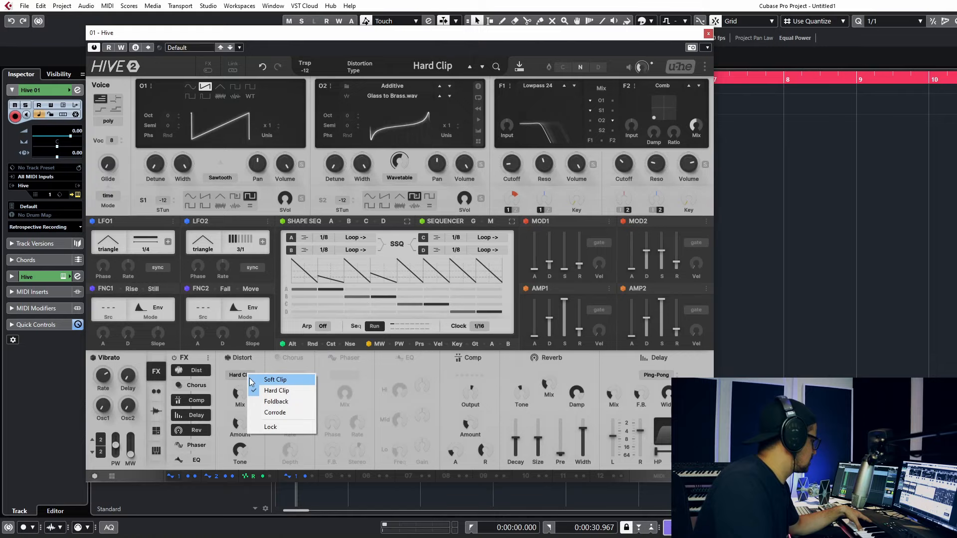
click(292, 412)
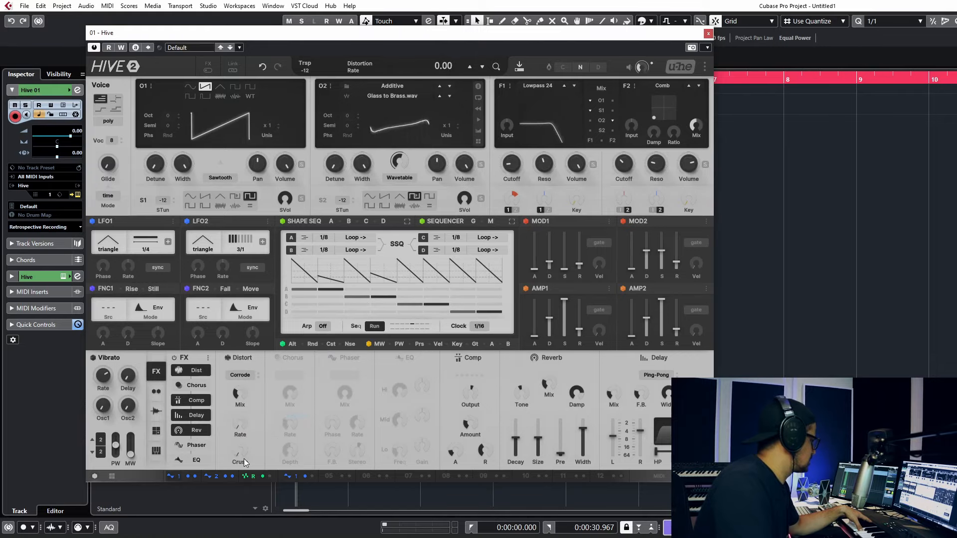
drag(253, 408, 250, 403)
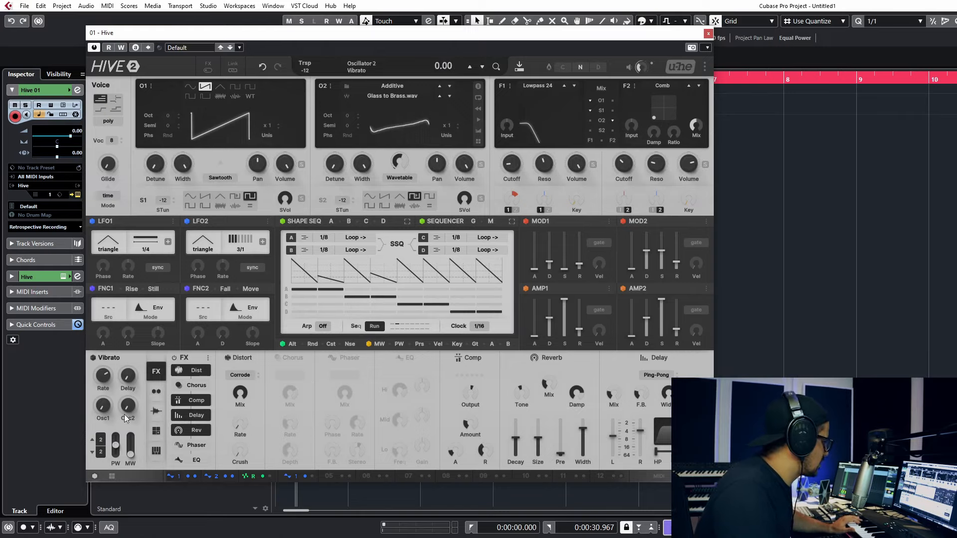
Step: Look through the synth's lower views, including the scope, effects and modulation matrix
click(158, 451)
click(156, 408)
click(156, 392)
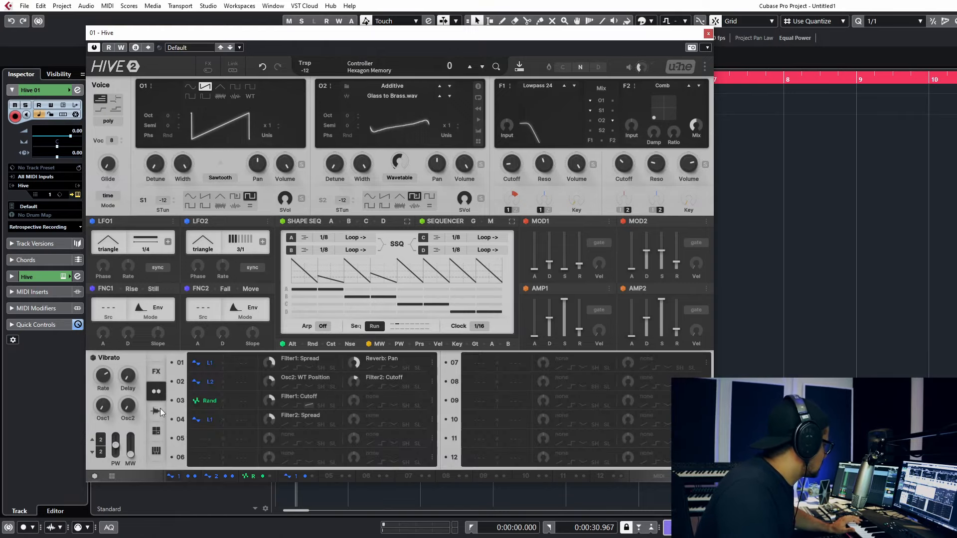
click(156, 371)
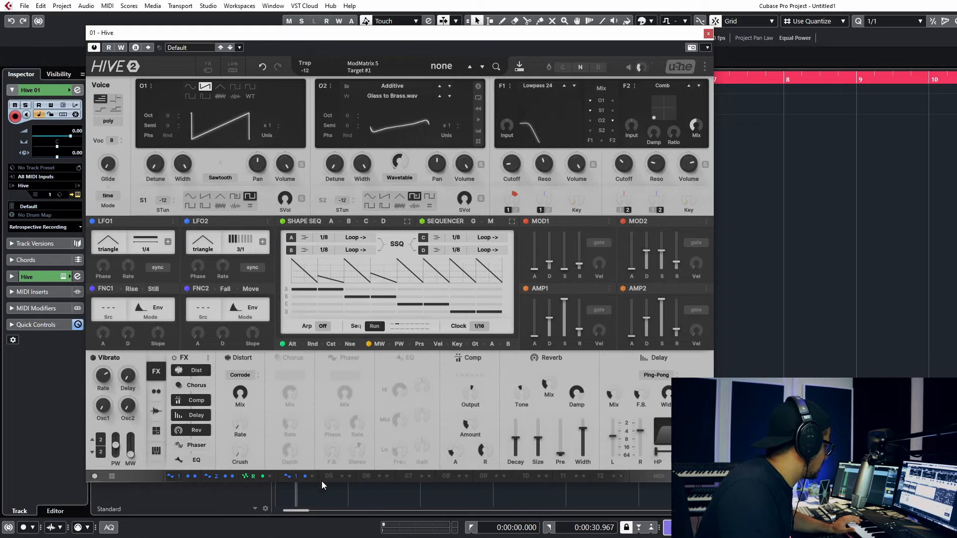
click(156, 411)
click(156, 431)
click(156, 393)
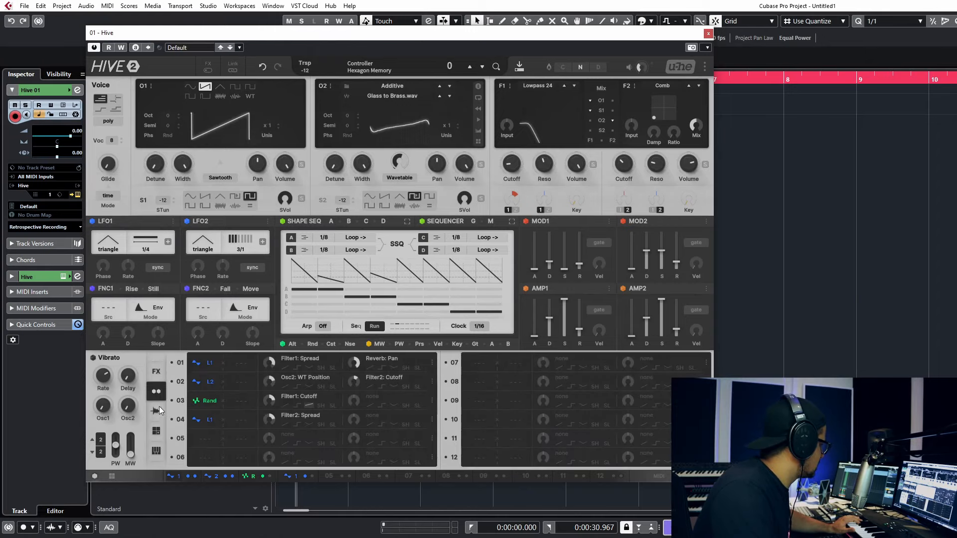
Step: Assign matrix slot 3's second target to the distortion effect's Rate
click(152, 370)
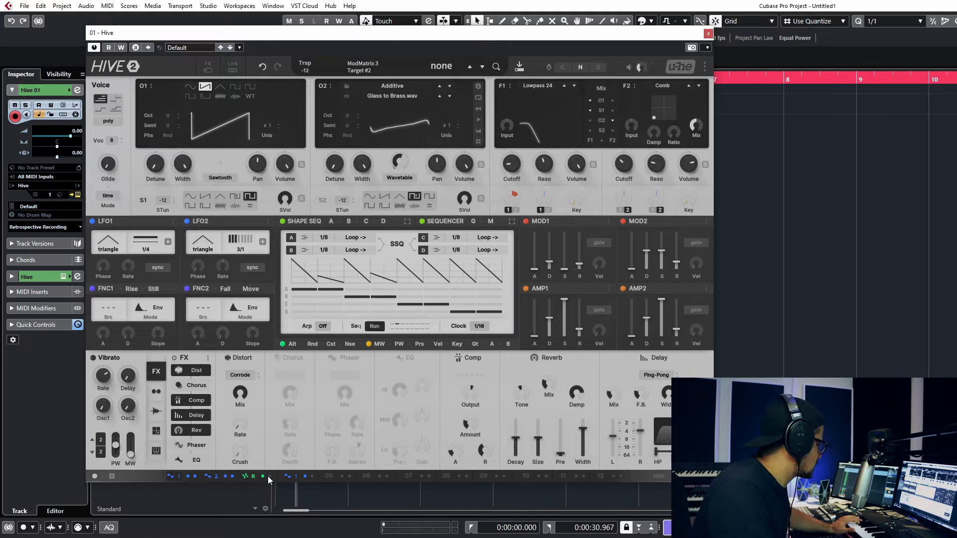
drag(269, 477, 428, 427)
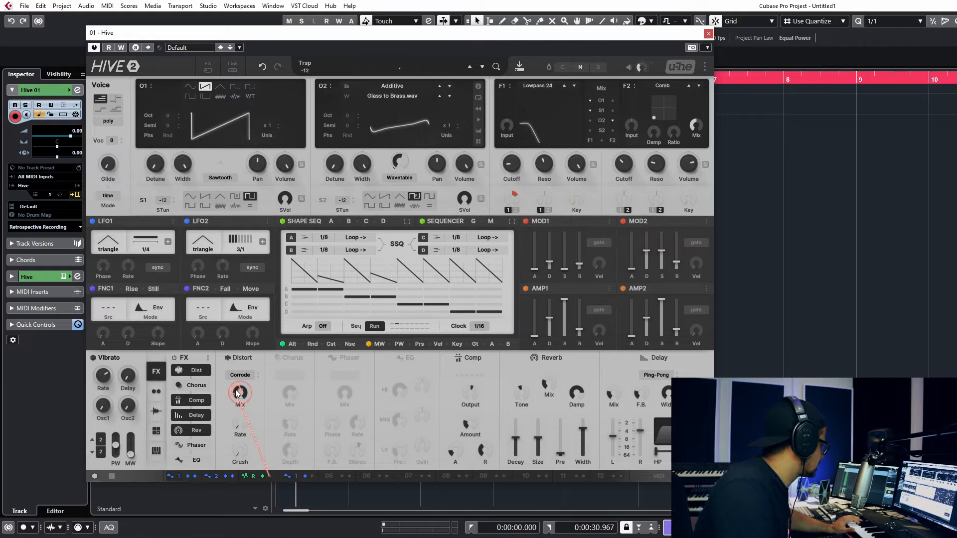
drag(244, 441, 240, 427)
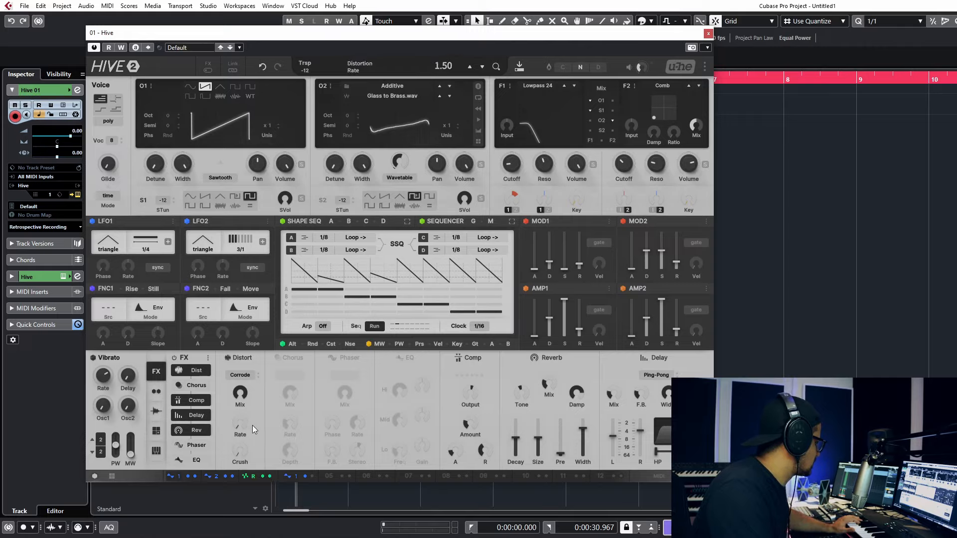
Step: Raise the modulation depth for the distortion rate in matrix slot 3 and set its rectify option to unipolarize
click(157, 392)
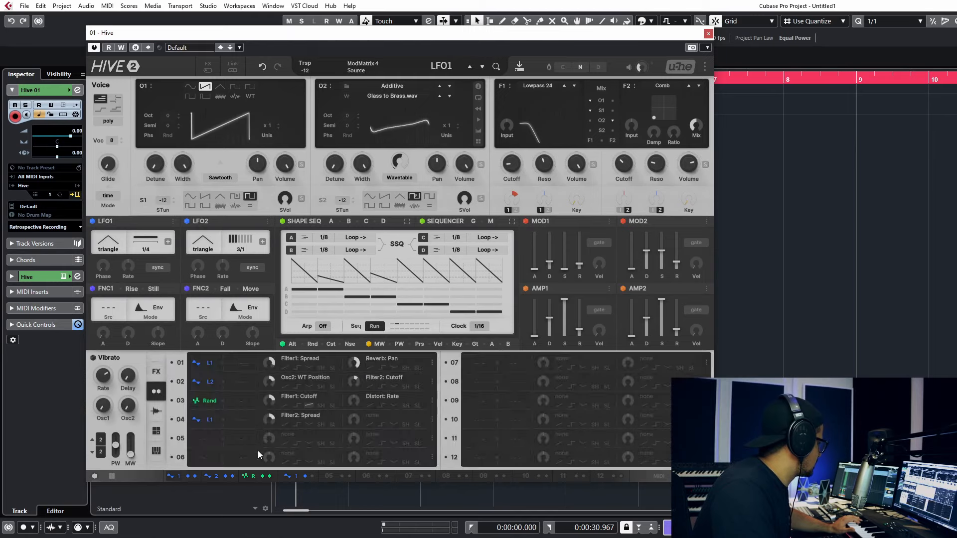
drag(351, 405, 358, 402)
click(372, 407)
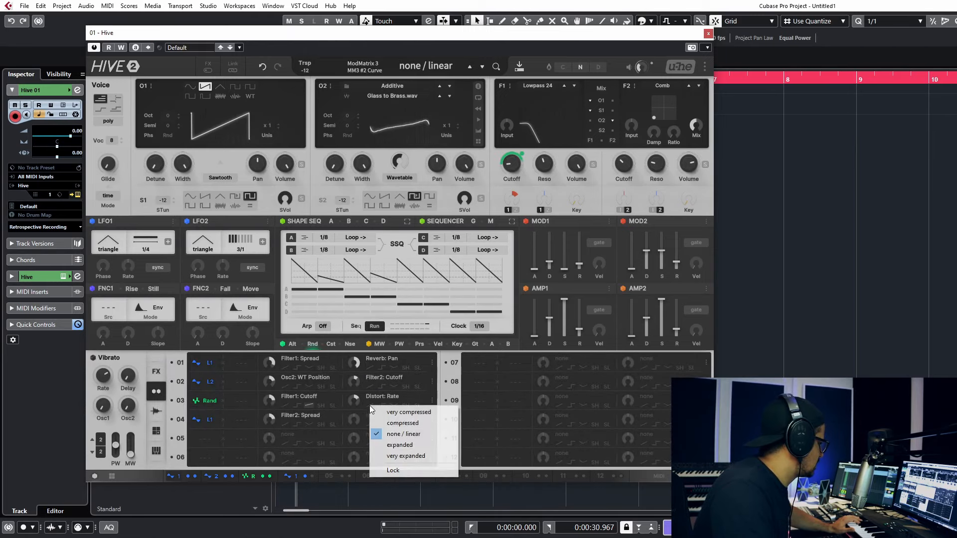
click(399, 395)
click(397, 405)
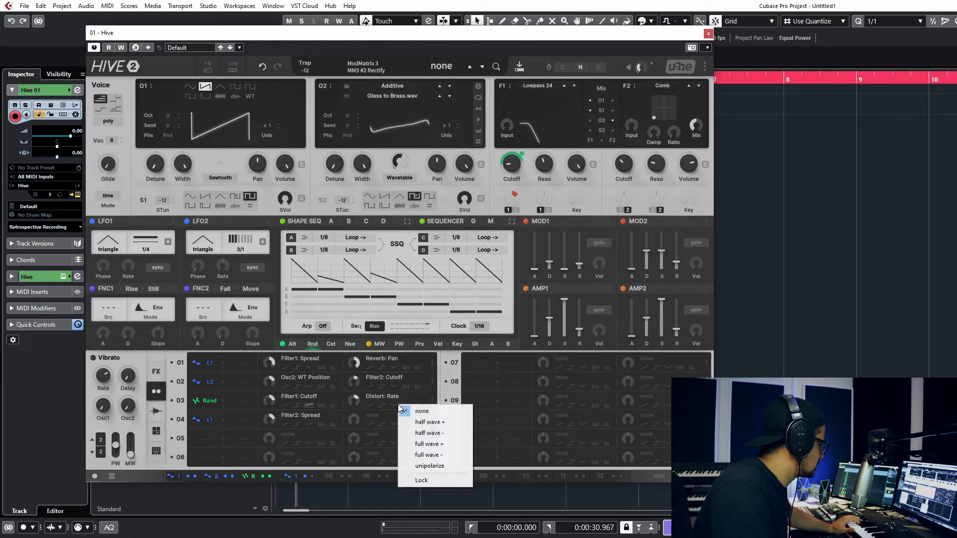
click(434, 467)
mouse_move(357, 410)
mouse_down()
mouse_move(360, 381)
mouse_move(354, 406)
mouse_up()
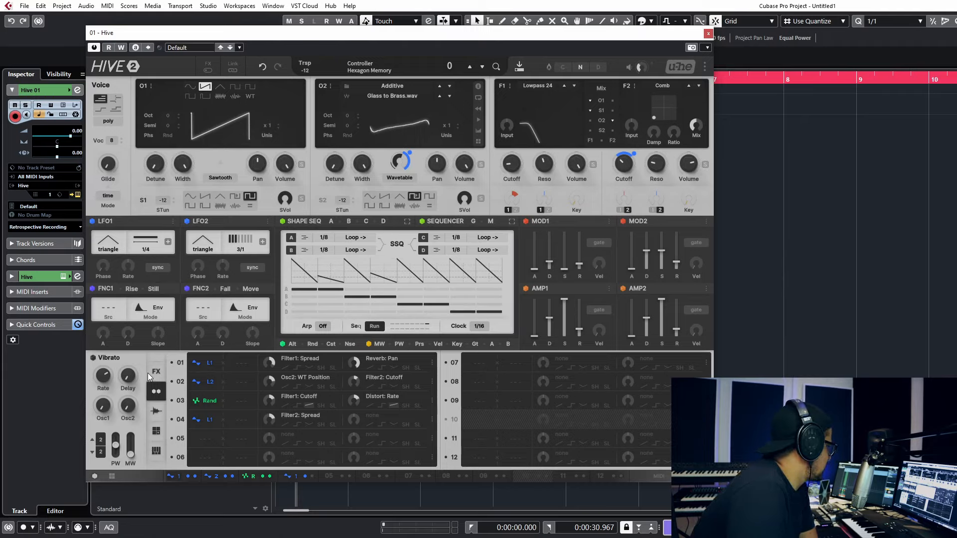
Step: View the XY pads, return to the scope and assign LFO2 as its source 1
click(157, 430)
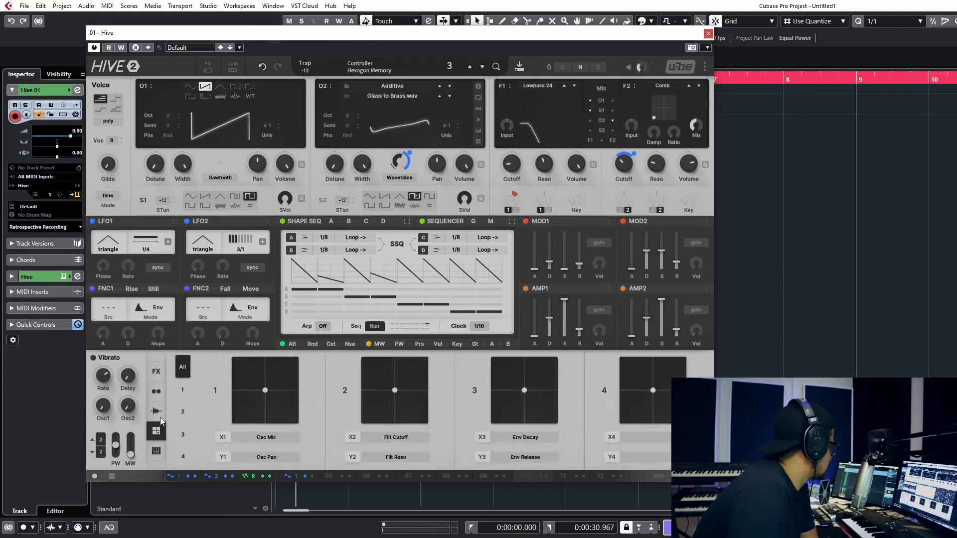
click(157, 411)
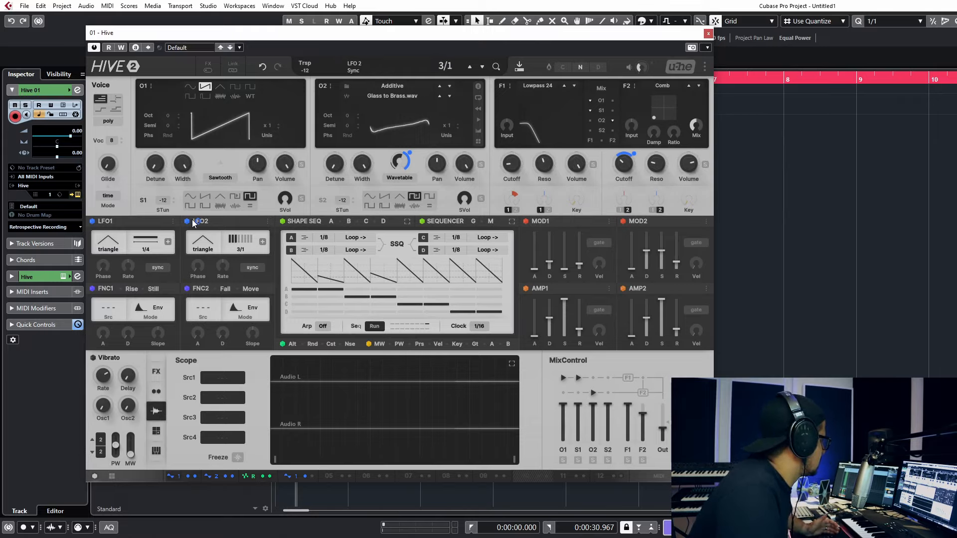
mouse_move(192, 222)
mouse_down()
mouse_move(304, 264)
mouse_move(223, 378)
mouse_up()
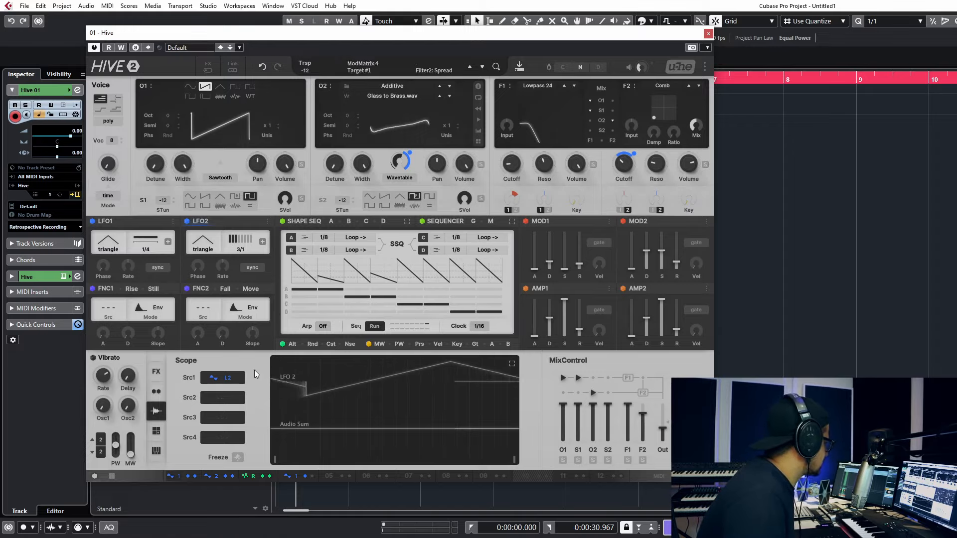
Step: Raise LFO2's rate and change its waveform to rand glide
drag(229, 268, 223, 237)
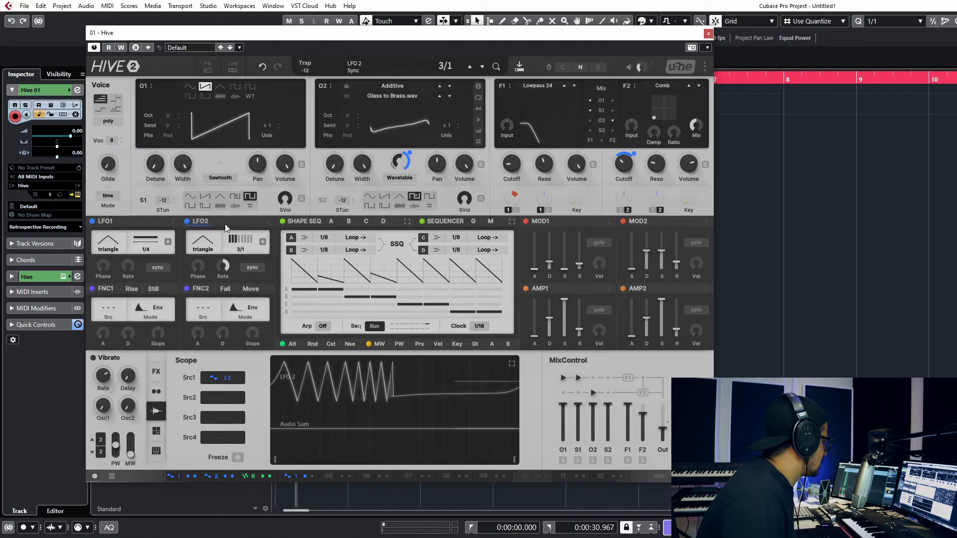
click(204, 247)
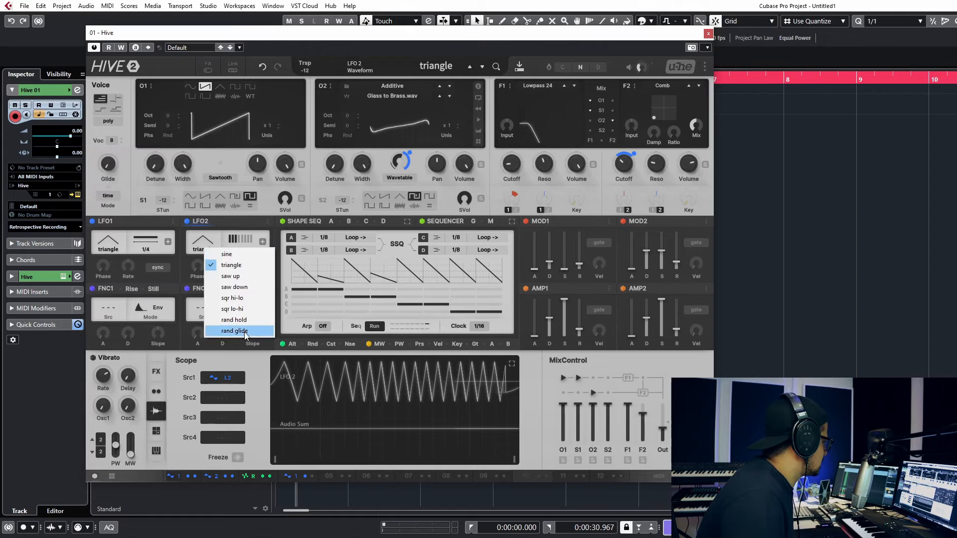
click(245, 333)
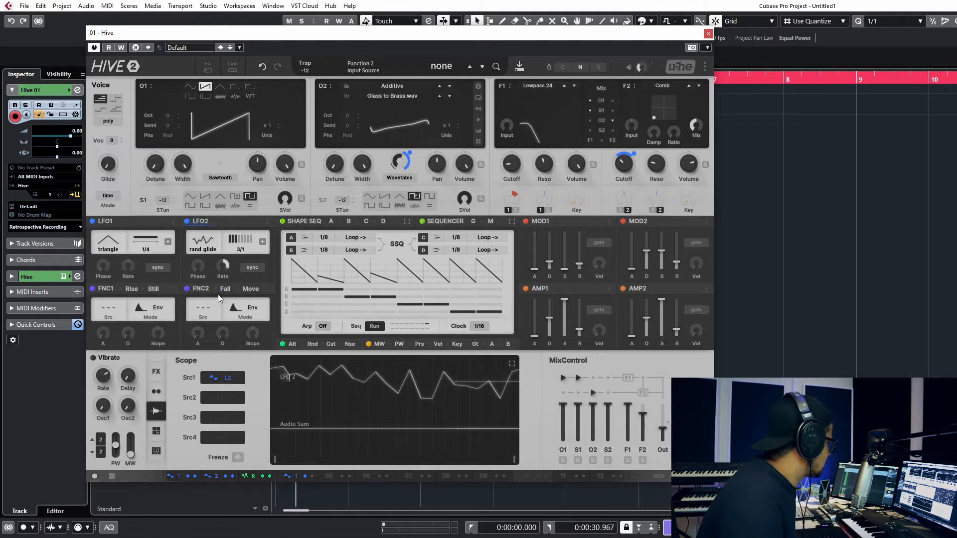
Step: Assign the Function 2 envelope as scope source 2, adjusting its decay and setting its slope to -100
drag(201, 290, 217, 398)
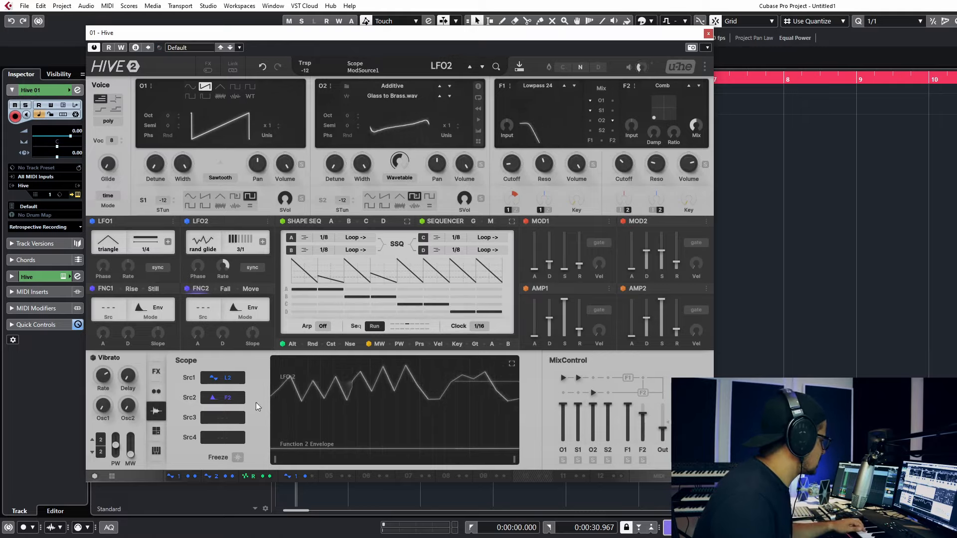
drag(225, 332, 256, 440)
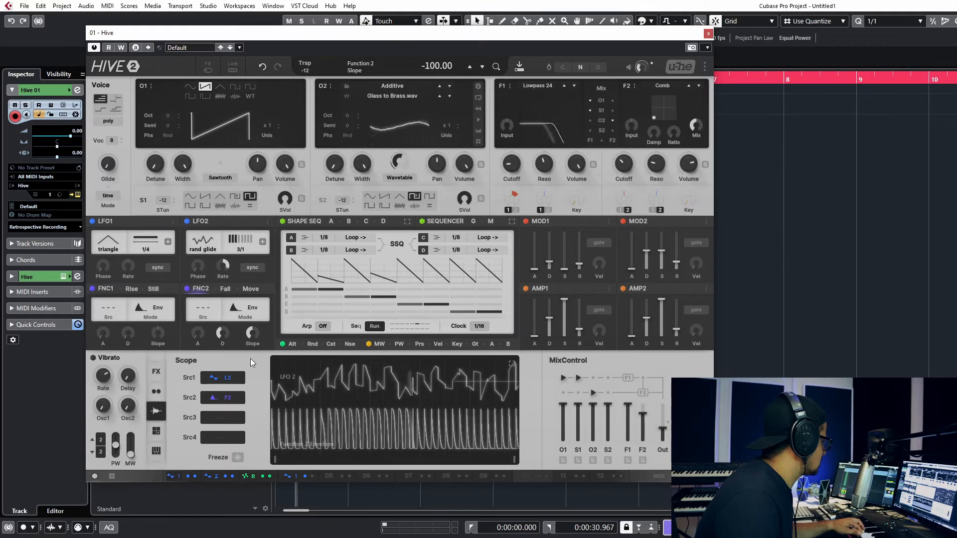
mouse_move(231, 339)
mouse_down()
mouse_move(227, 359)
mouse_move(230, 330)
mouse_up()
Step: Try Seq Mod and ShapeSeq A as Function 2's input source, settle on LFO1 and adjust the decay
click(200, 303)
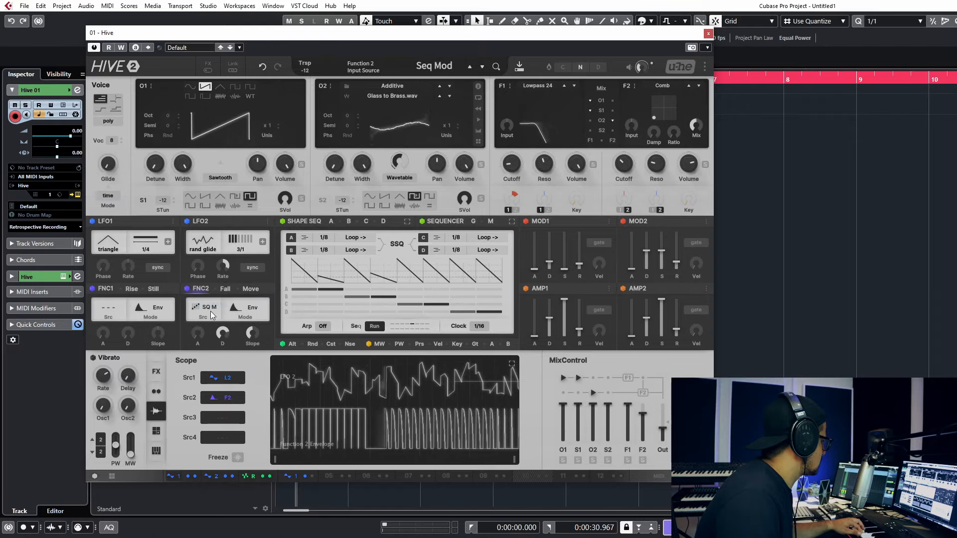
click(205, 312)
click(234, 326)
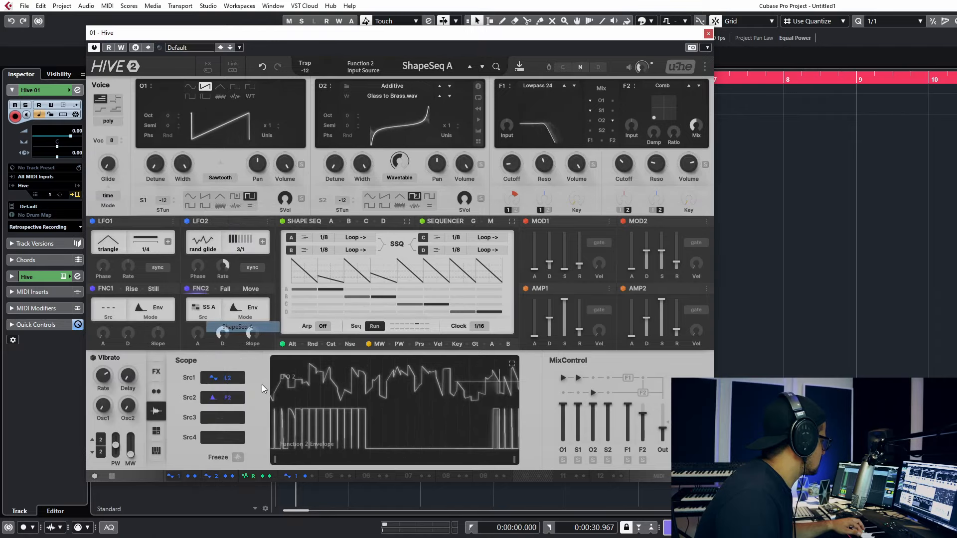
click(206, 312)
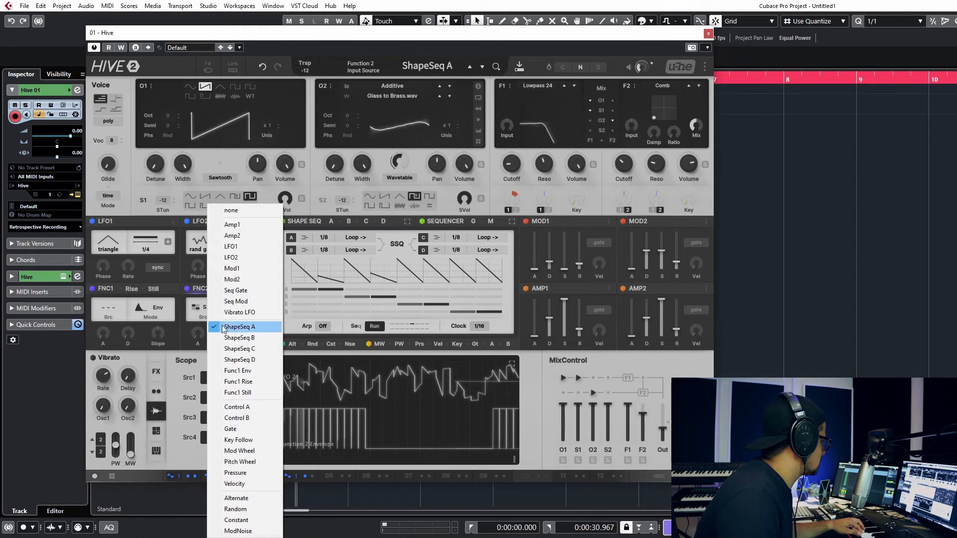
click(231, 247)
drag(222, 332, 223, 358)
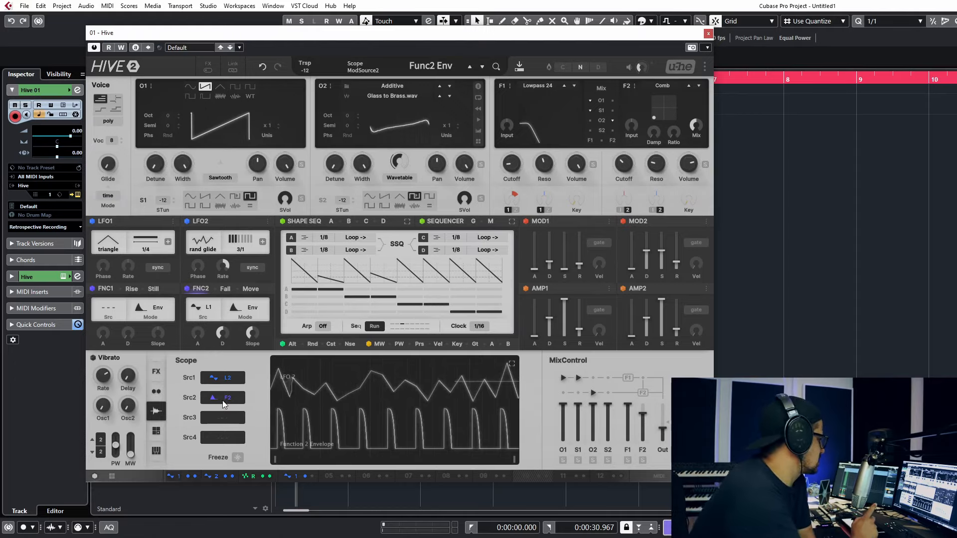
Step: Clear the scope's sources 1 and 2 by setting both to none
click(223, 398)
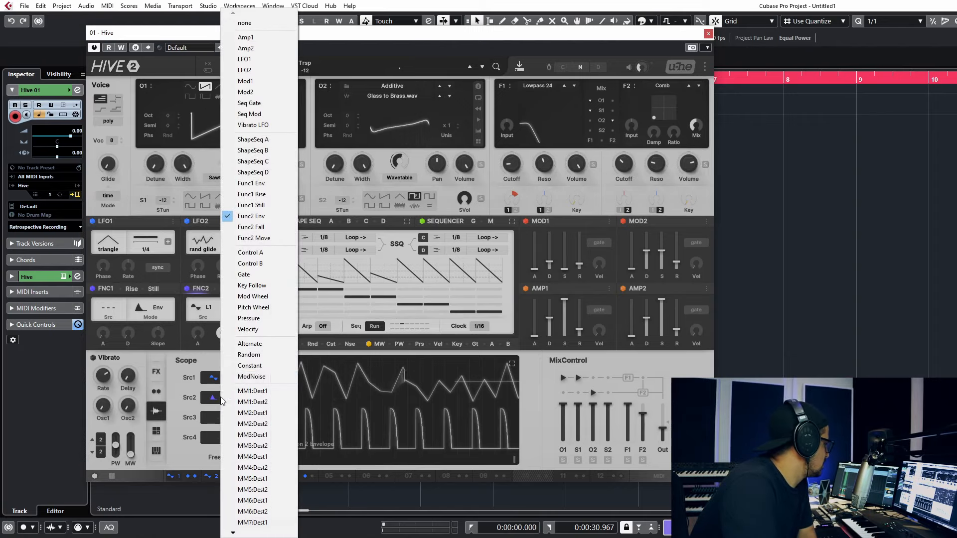
click(255, 22)
click(221, 377)
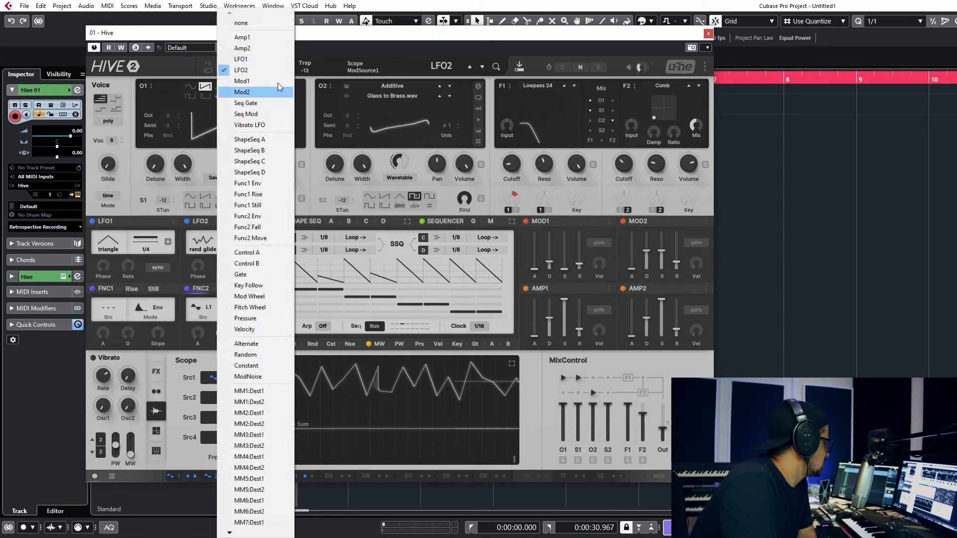
click(244, 25)
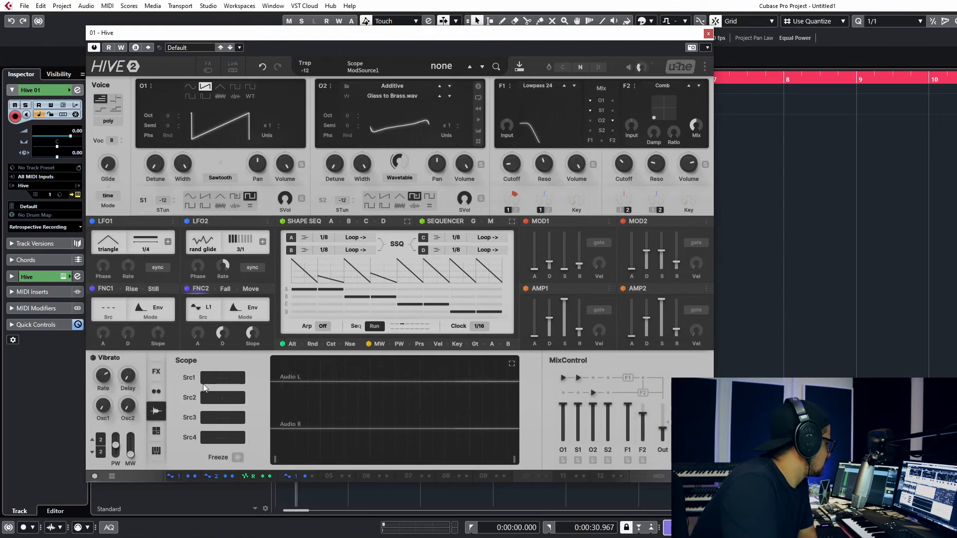